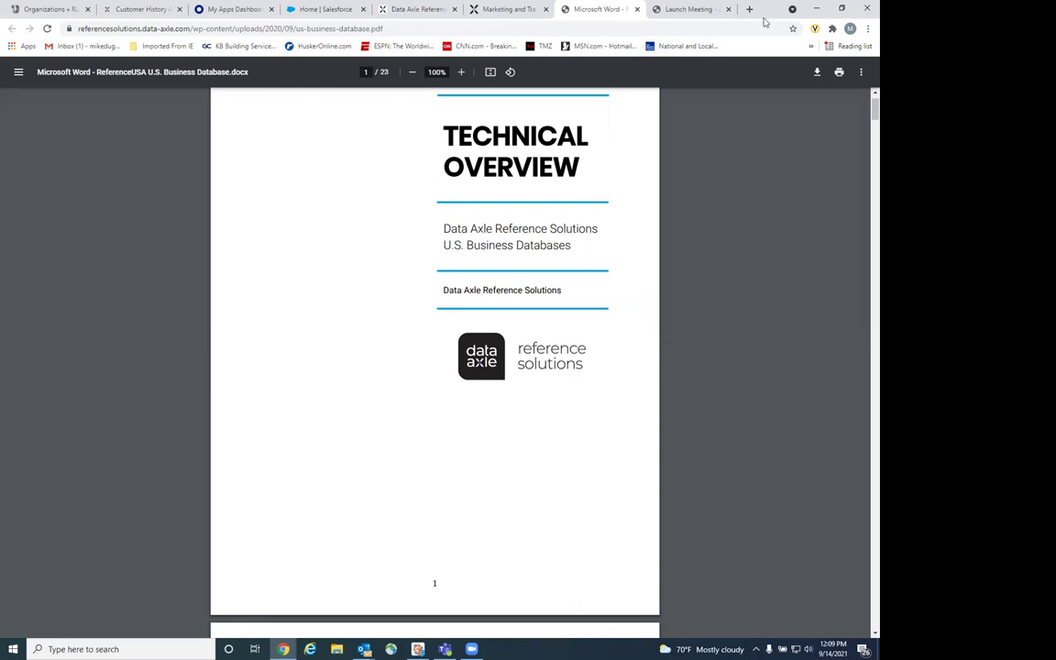
# Close the Outlook window and show the Data Axle Reference Solutions home page in a maximized browser window.
pyautogui.press('super+Down')
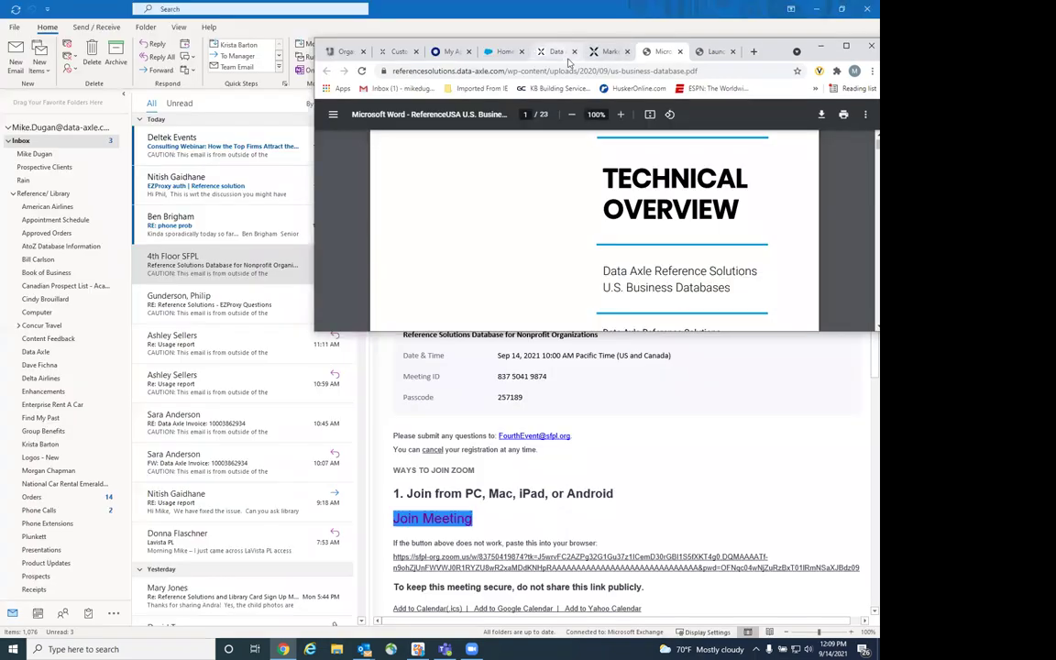
pyautogui.click(557, 52)
pyautogui.press('super+Down')
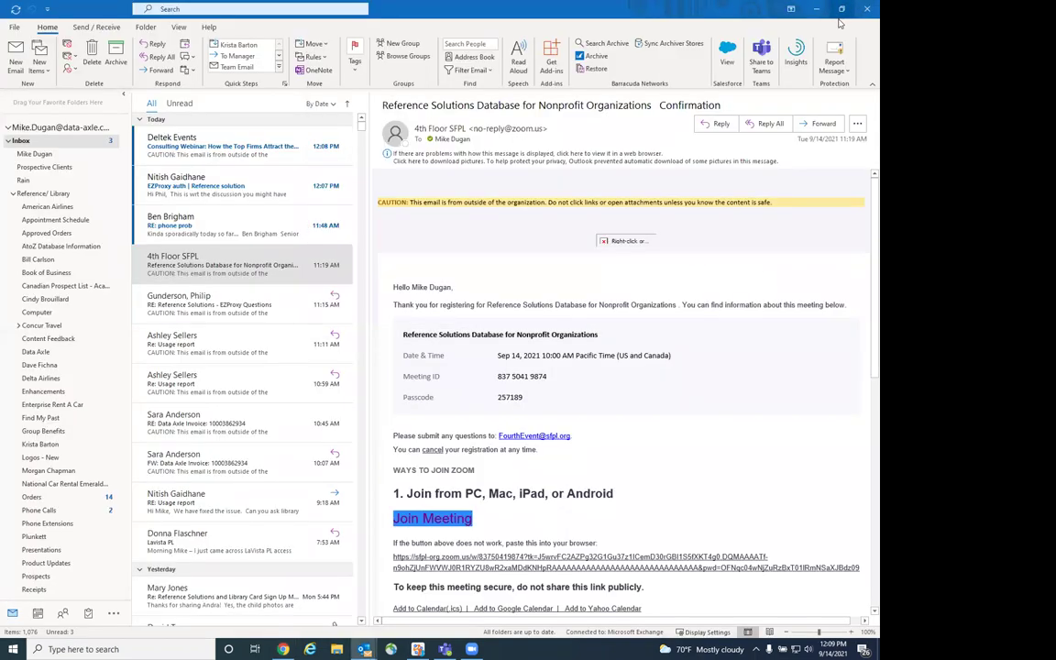
pyautogui.click(840, 11)
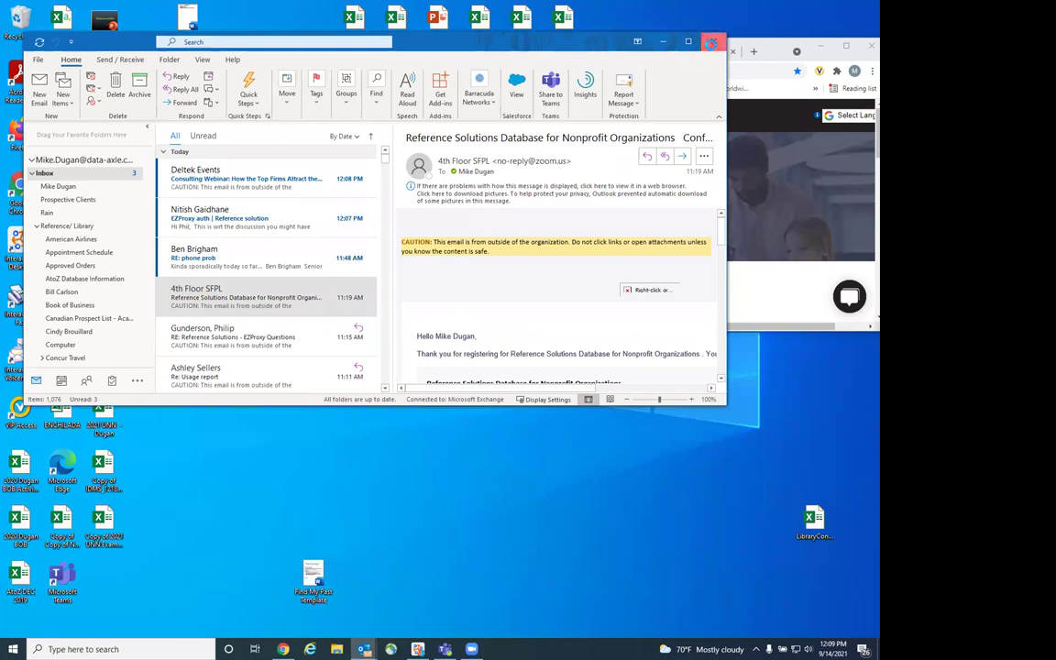
pyautogui.click(713, 46)
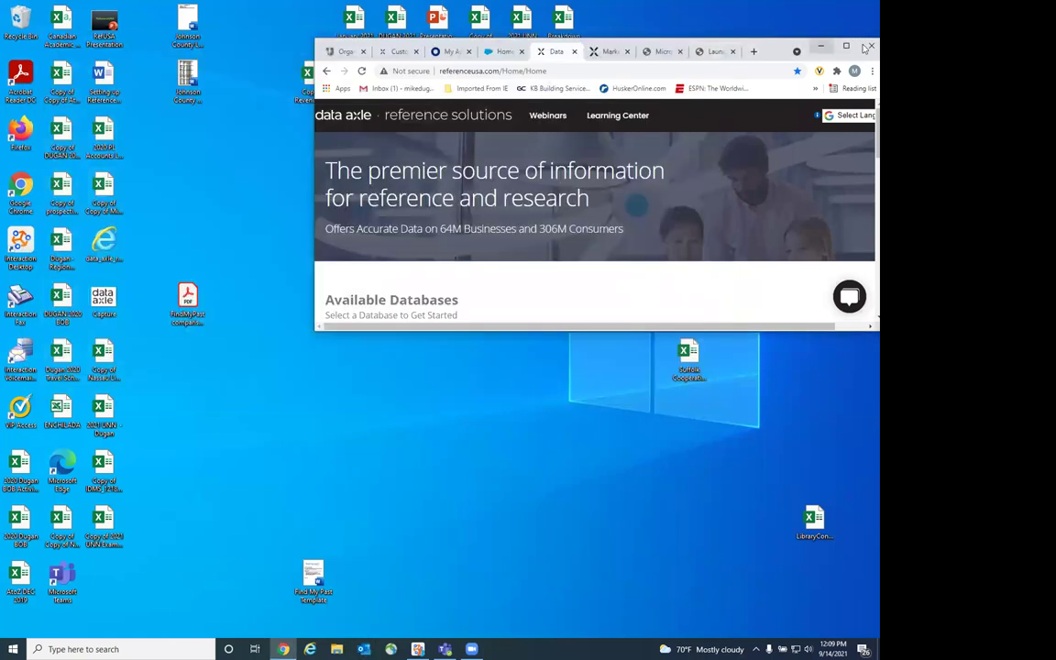
pyautogui.press('super+Up')
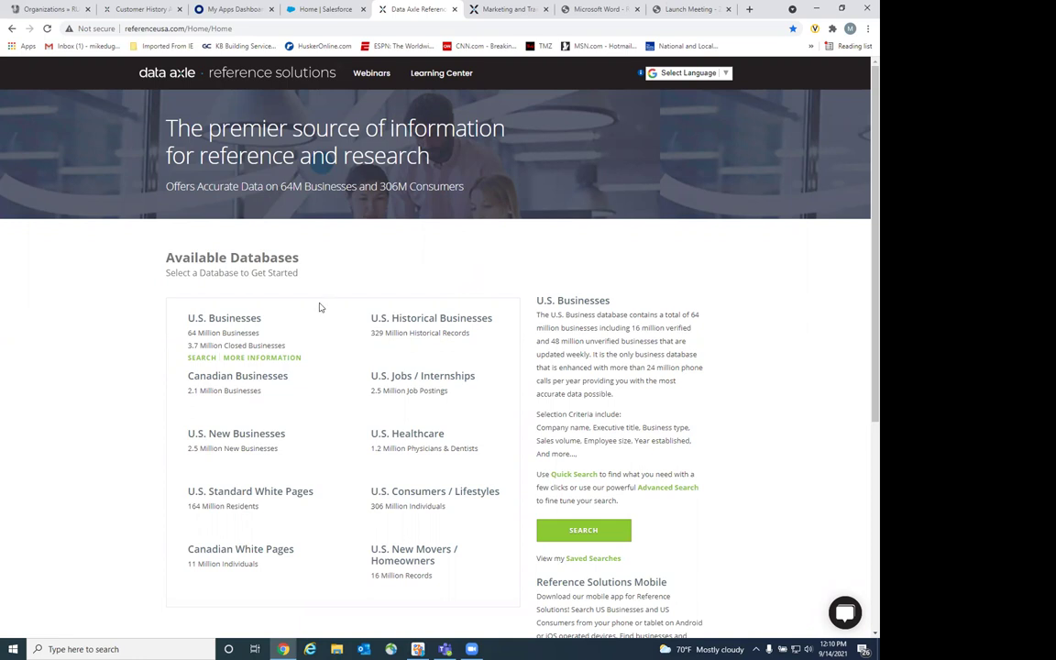
# Run a quick search in the U.S. Businesses database for the company name ConAgra.
pyautogui.click(228, 320)
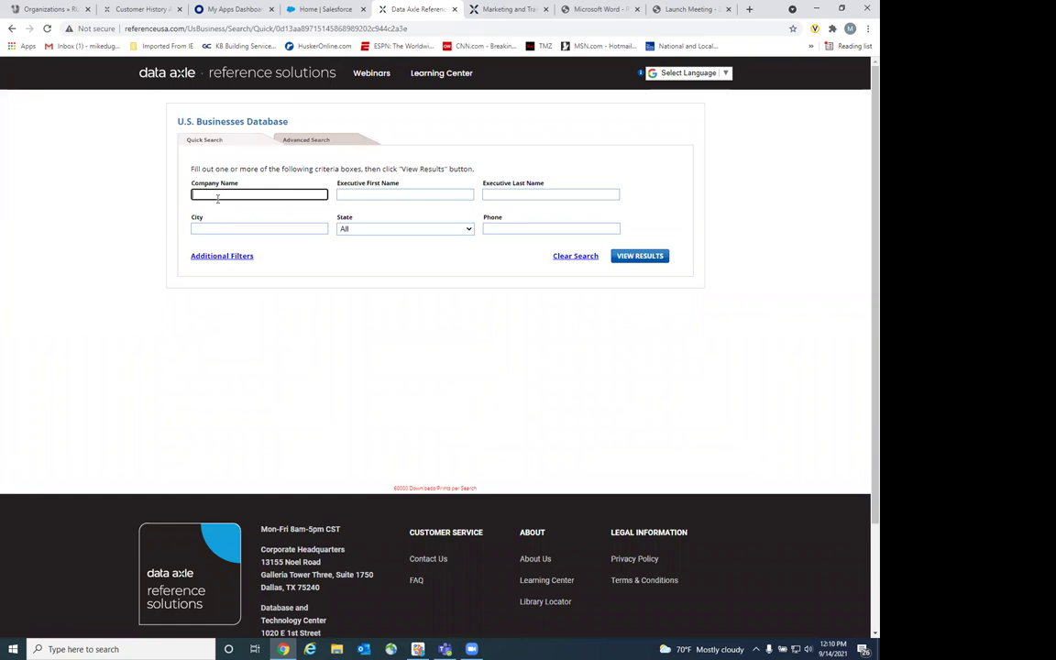
pyautogui.click(217, 196)
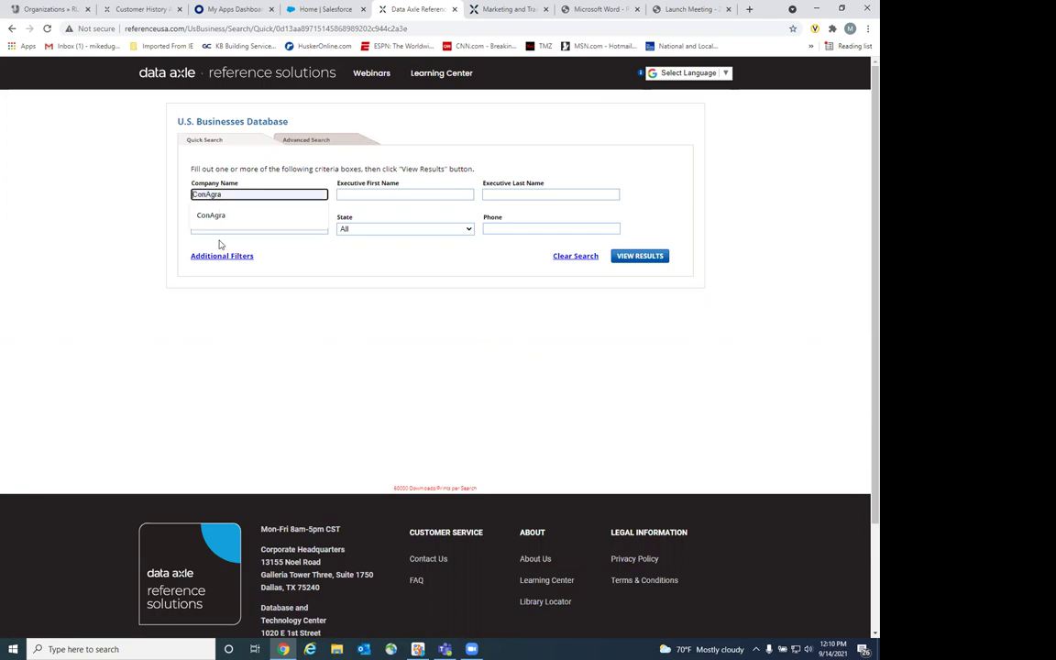
pyautogui.click(222, 217)
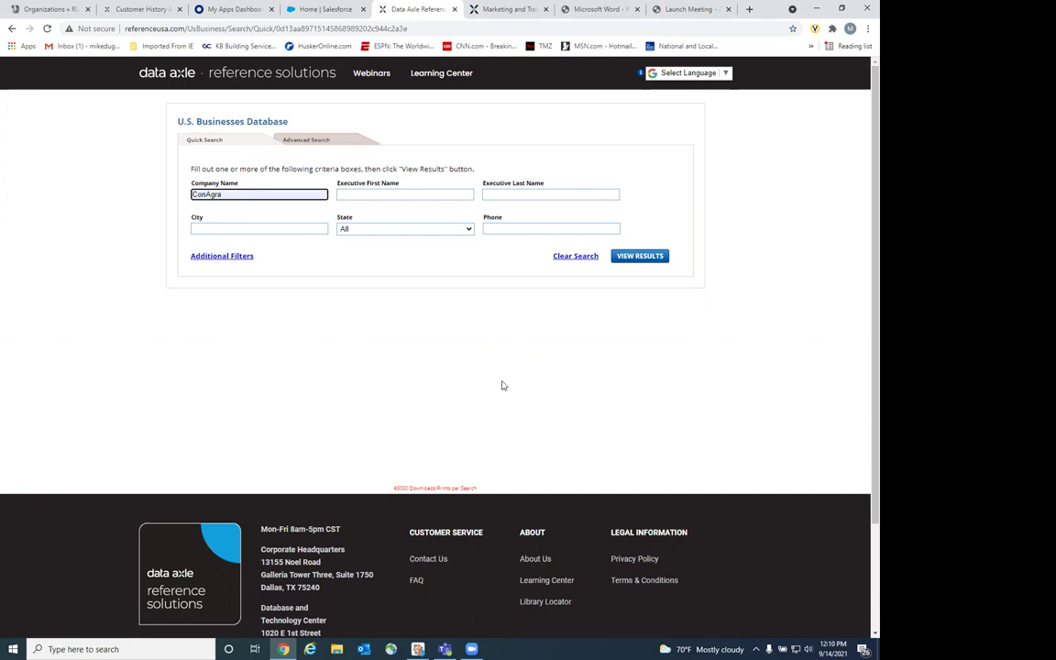
pyautogui.click(638, 259)
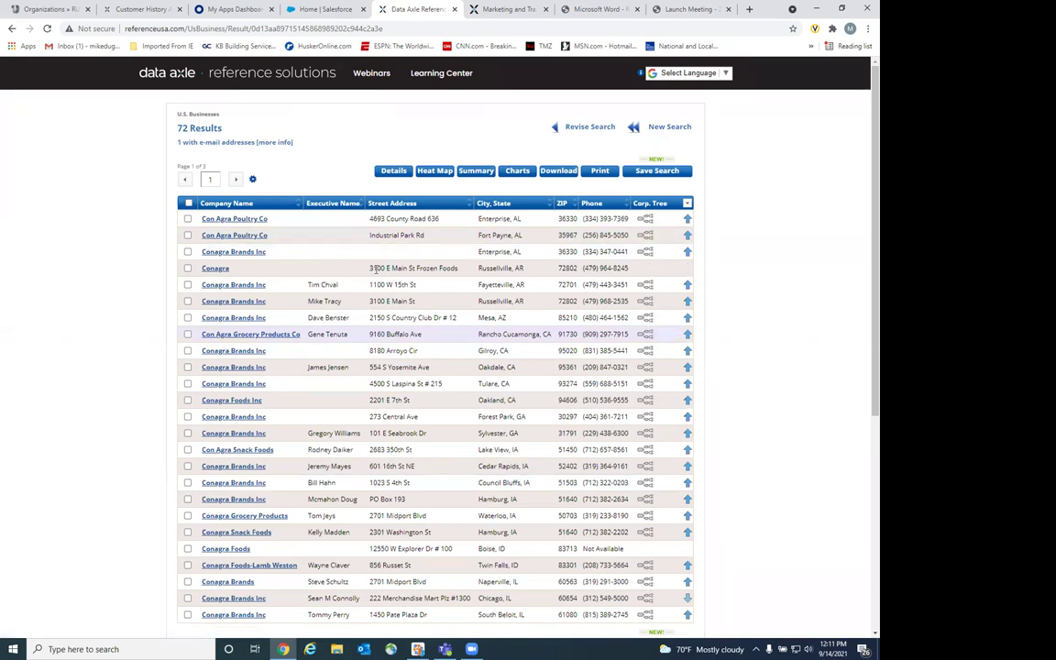
# Look over the search results and open the detail record of Con Agra Poultry Co at County Road 636 in Enterprise, AL.
pyautogui.scroll(-1, 355, 367)
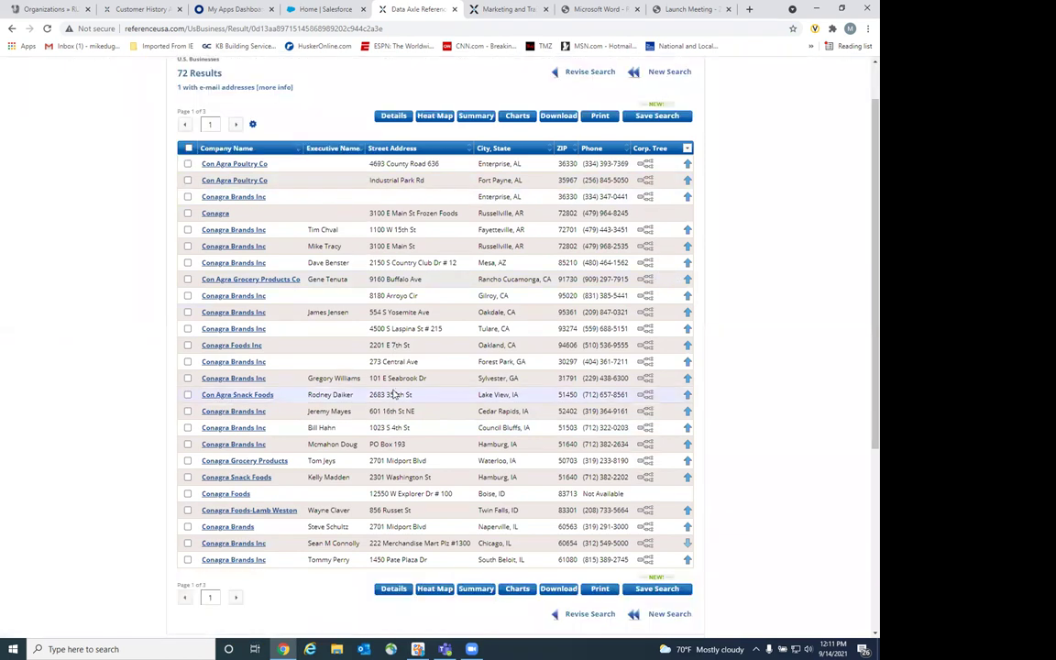
pyautogui.scroll(1, 394, 390)
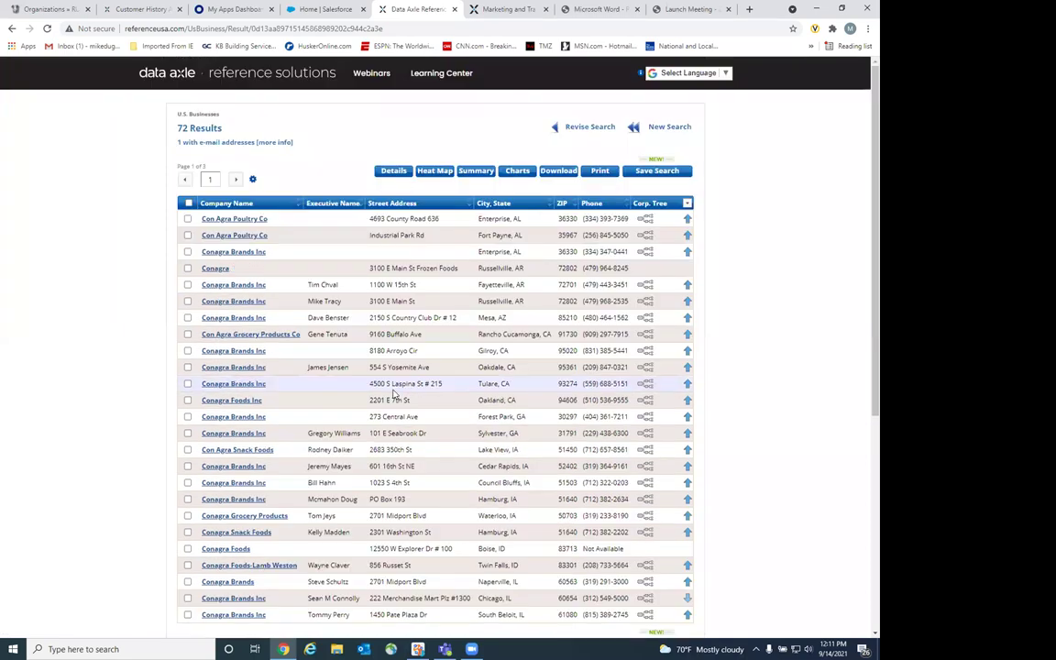
pyautogui.scroll(-1, 394, 394)
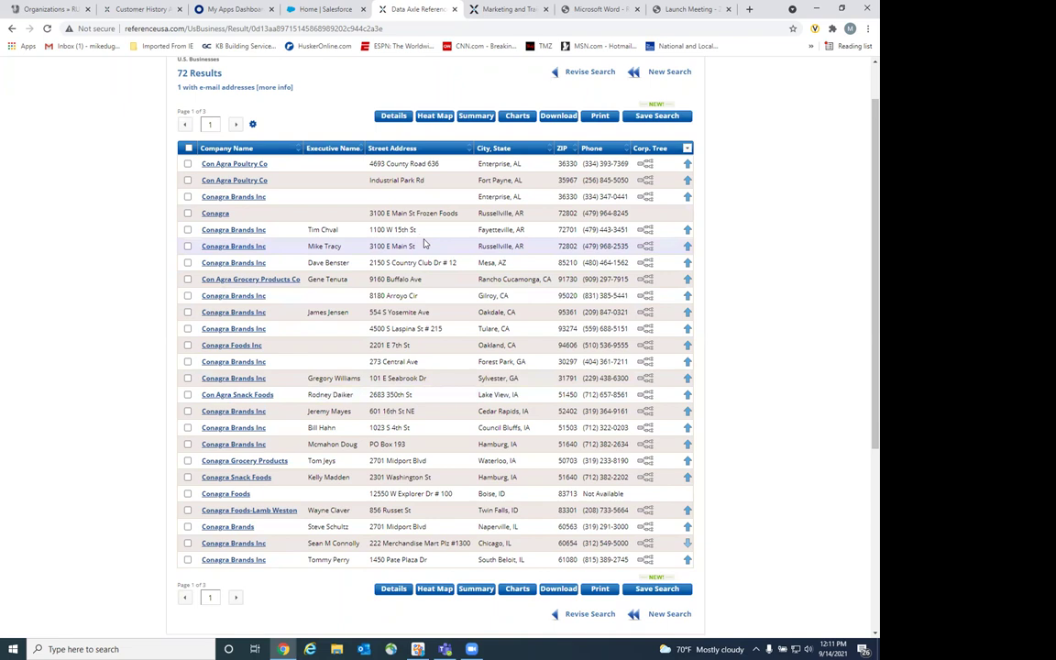
pyautogui.click(237, 166)
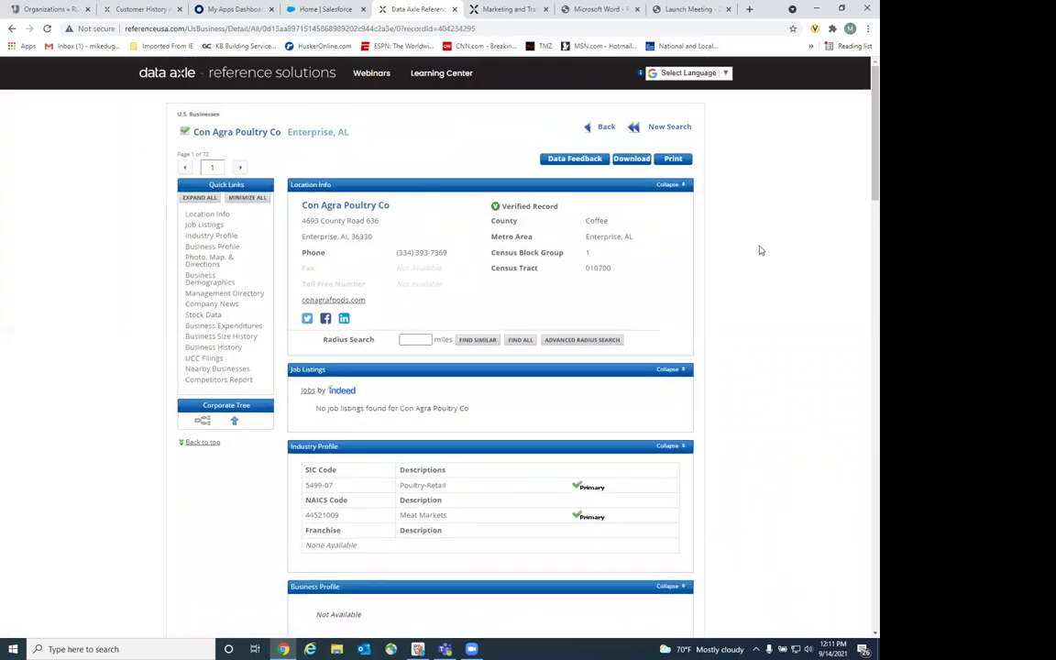
# Examine the record's location info, job listings, industry profile and business demographics.
pyautogui.scroll(-1, 759, 249)
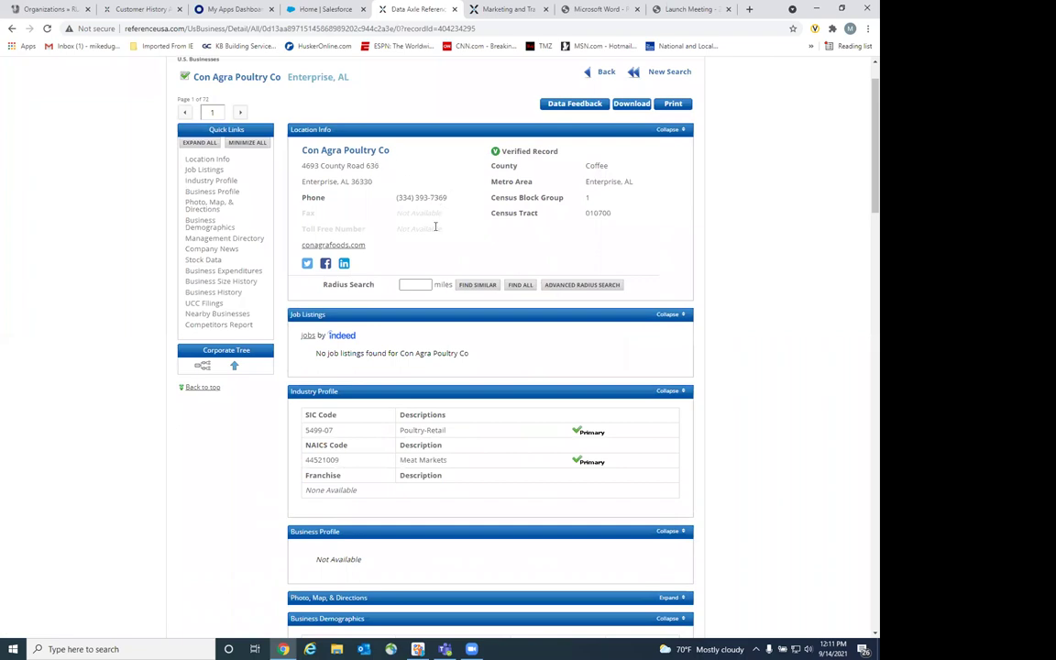
pyautogui.scroll(-1, 406, 263)
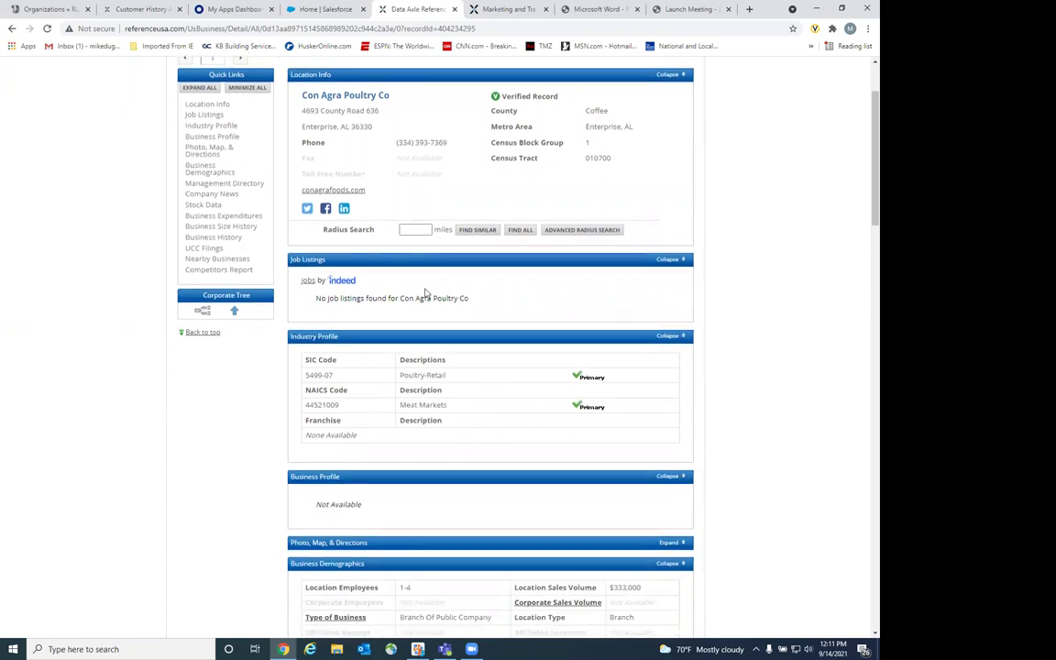
pyautogui.scroll(-1, 427, 307)
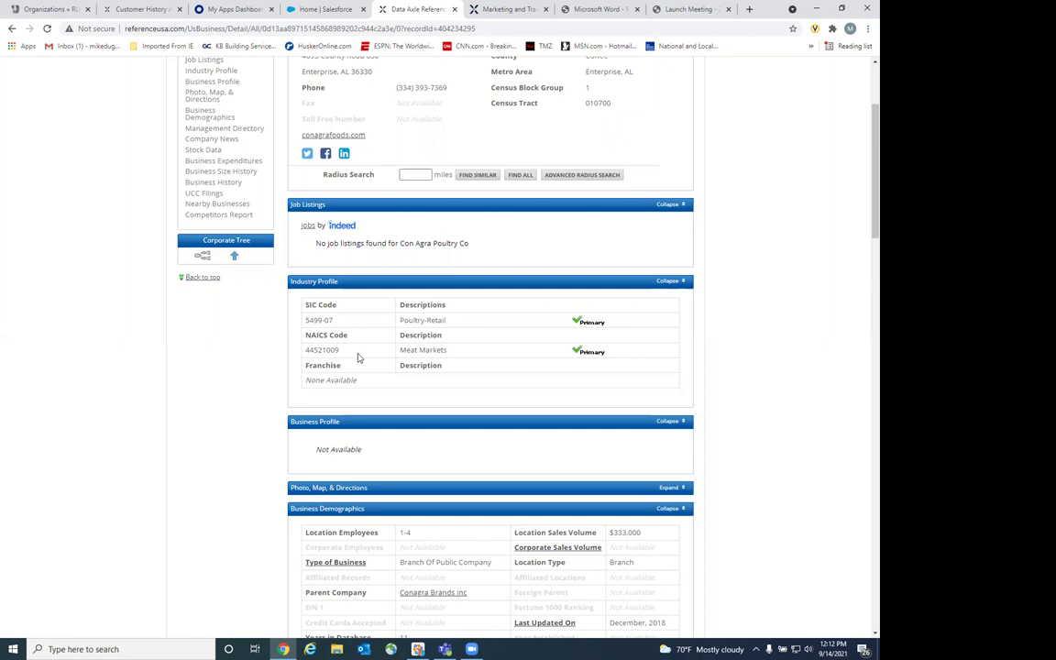
pyautogui.scroll(1, 358, 361)
pyautogui.scroll(-2, 358, 363)
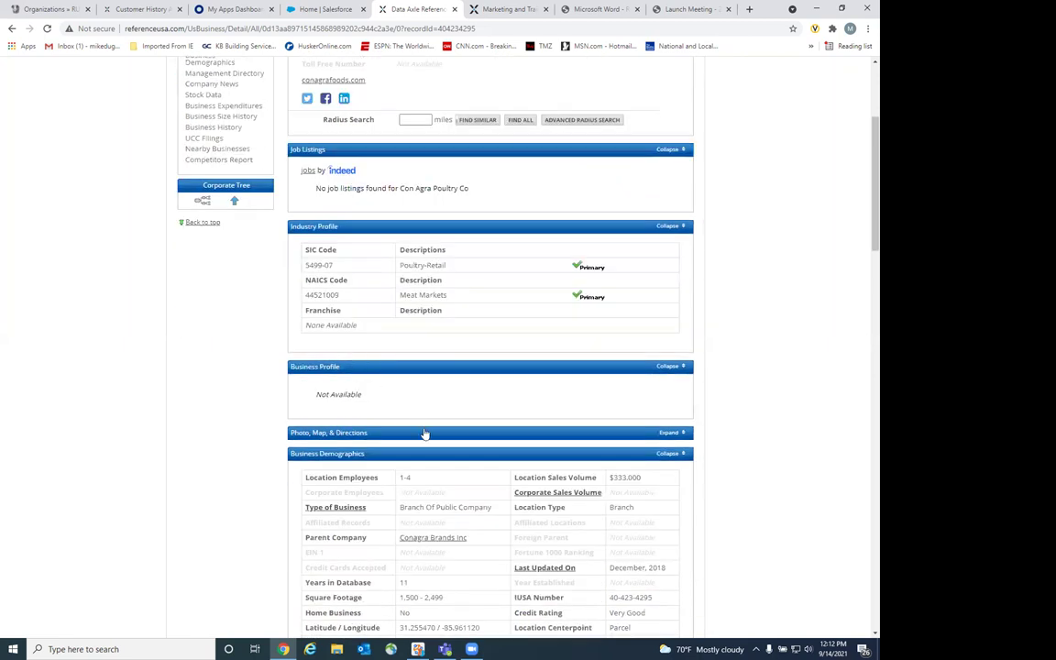
pyautogui.scroll(-2, 424, 433)
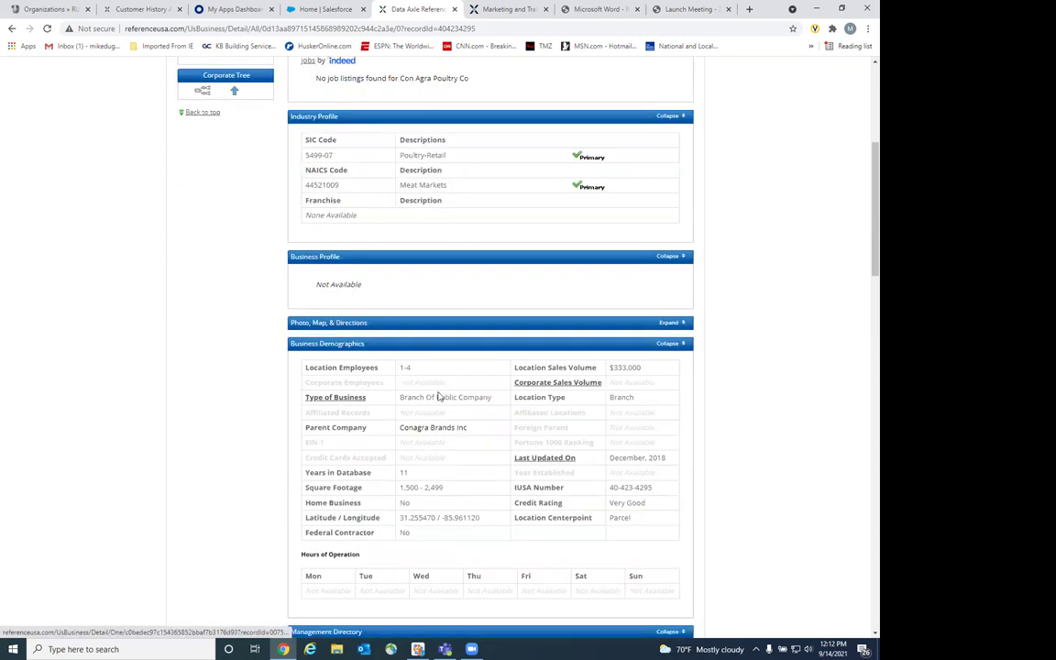
pyautogui.scroll(-2, 438, 396)
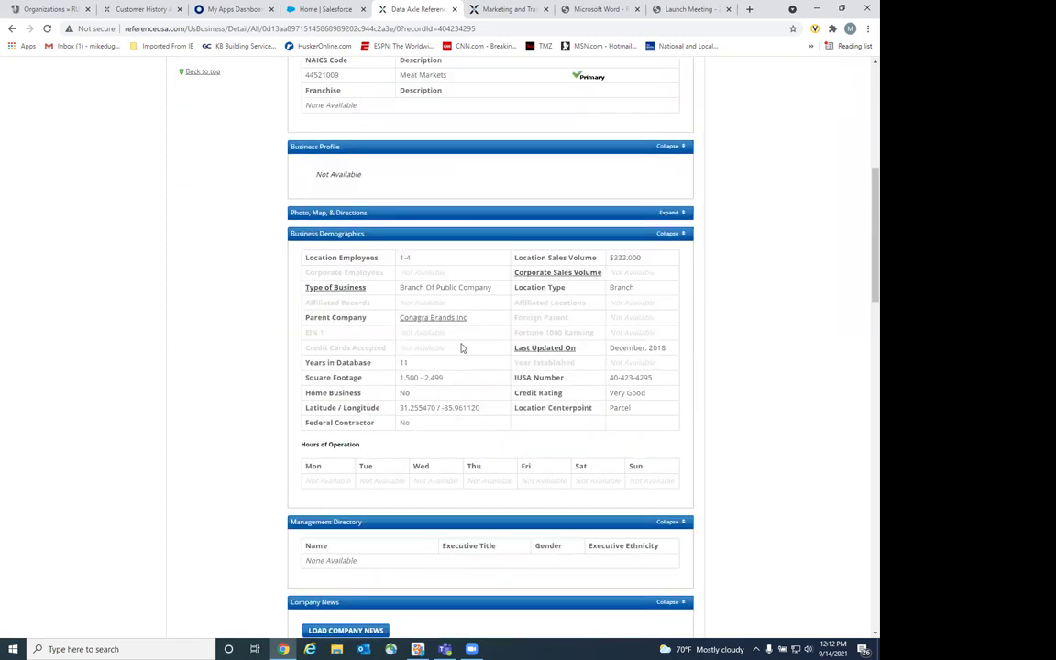
pyautogui.scroll(-1, 462, 348)
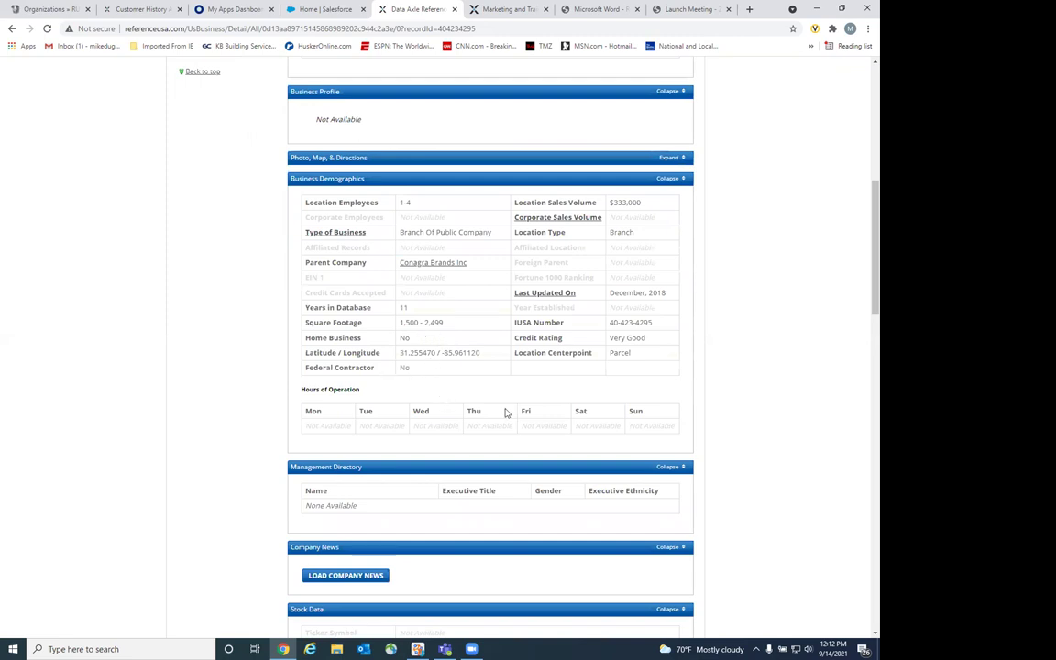
# Examine the record's management directory, company news, stock data, business expenditures, business size history charts and business history table.
pyautogui.scroll(-1, 504, 411)
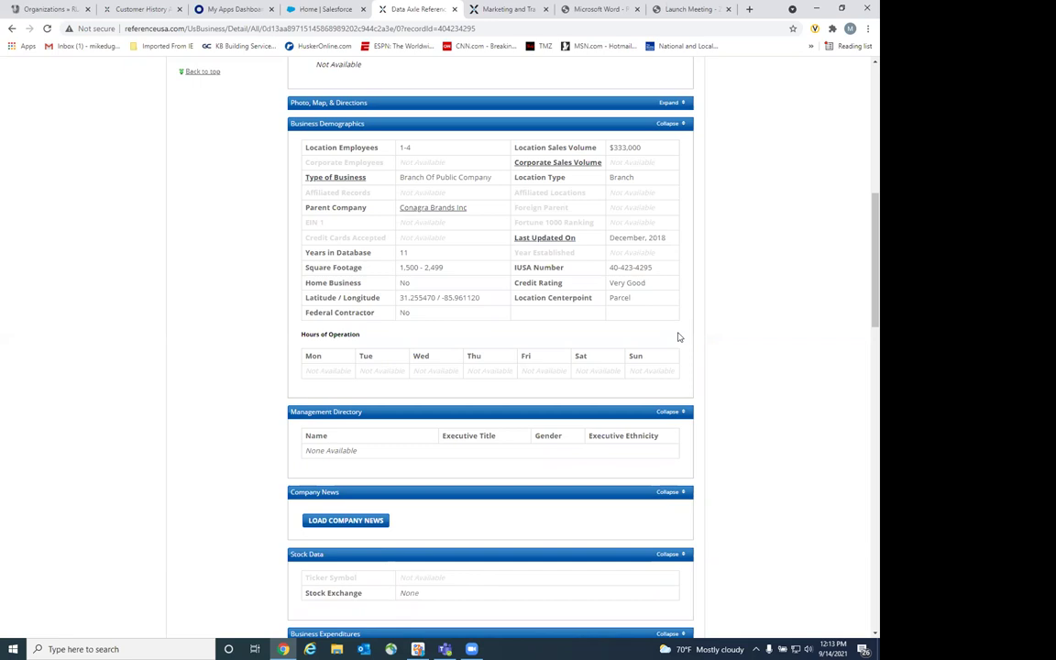
pyautogui.scroll(-2, 684, 335)
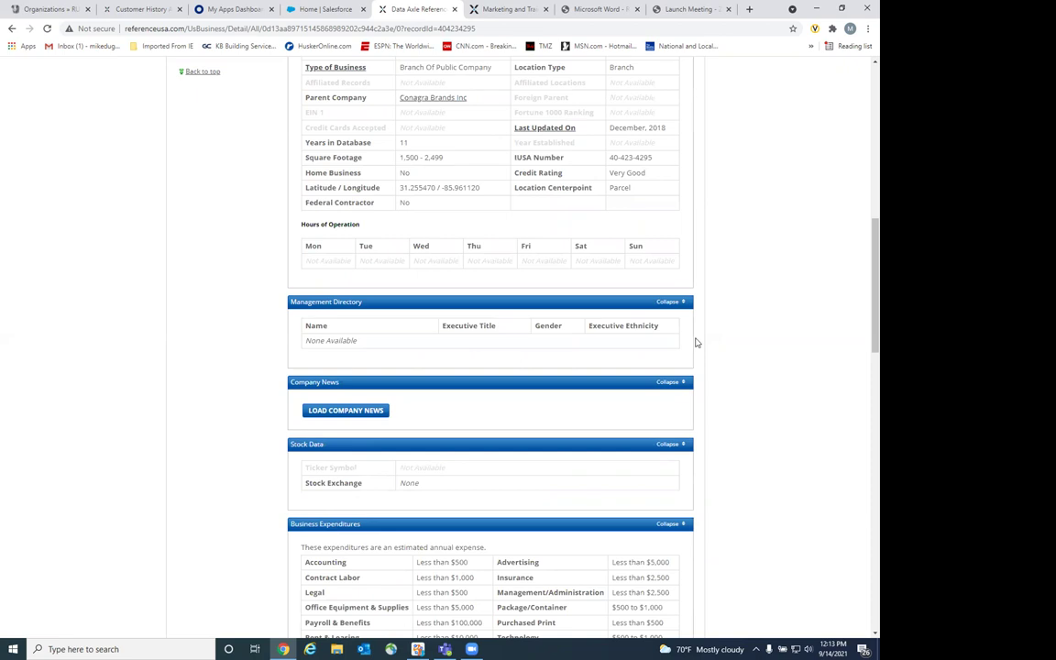
pyautogui.scroll(-2, 695, 342)
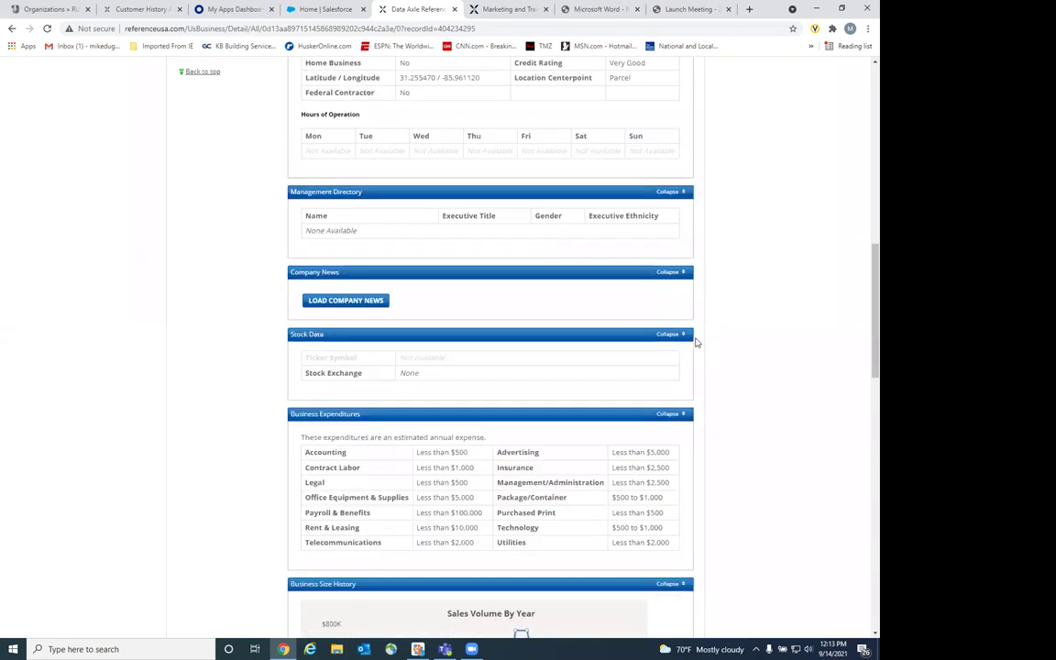
pyautogui.scroll(-2, 695, 342)
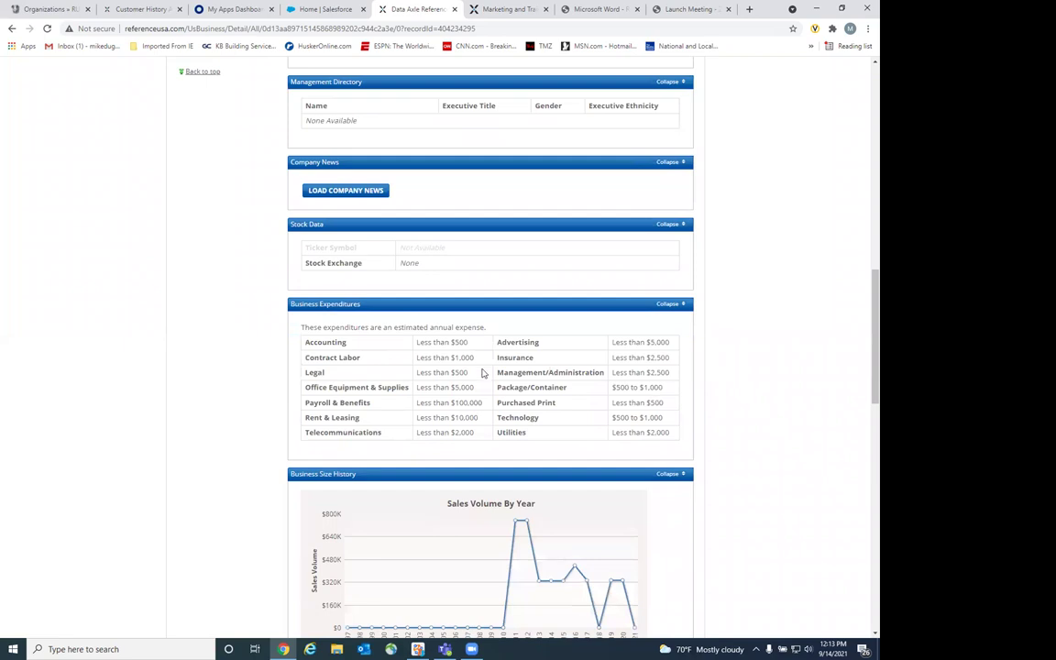
pyautogui.scroll(-4, 483, 372)
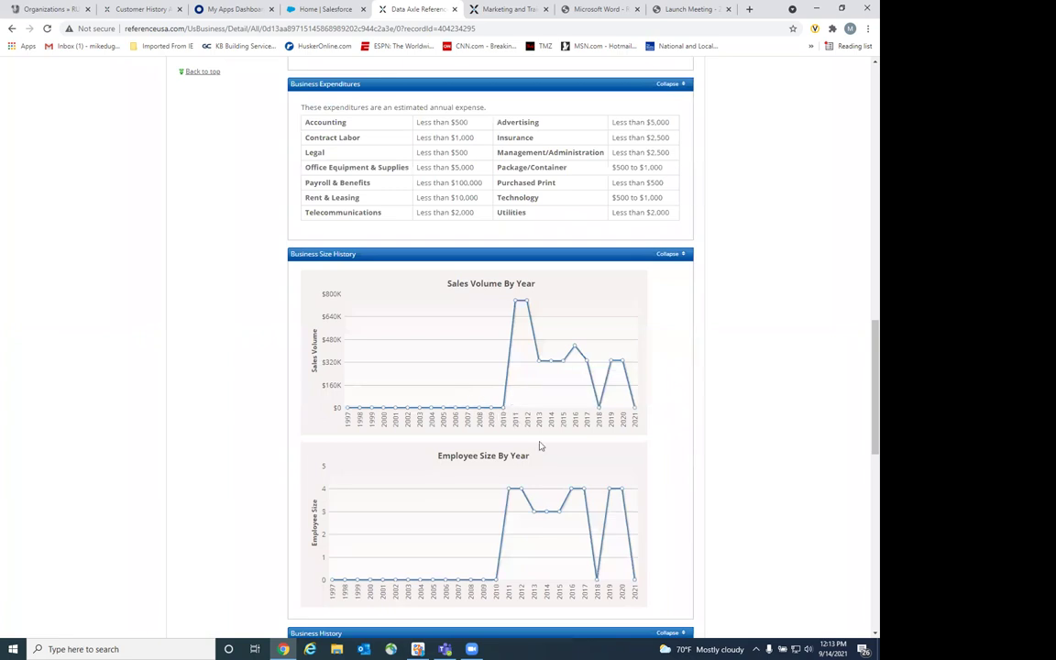
pyautogui.scroll(-4, 539, 445)
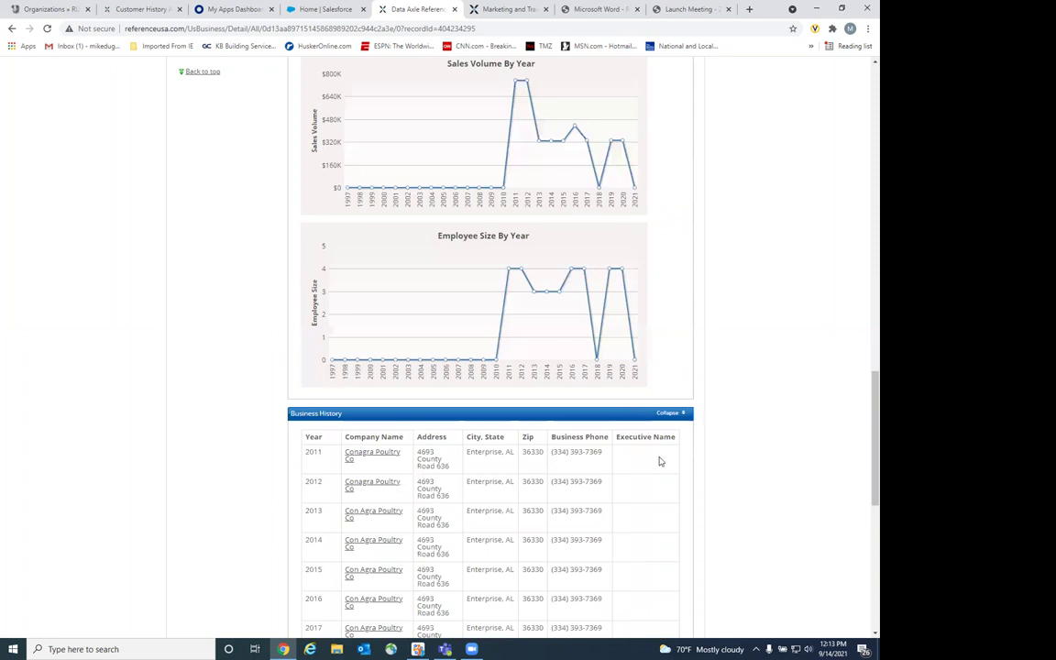
pyautogui.scroll(-2, 658, 459)
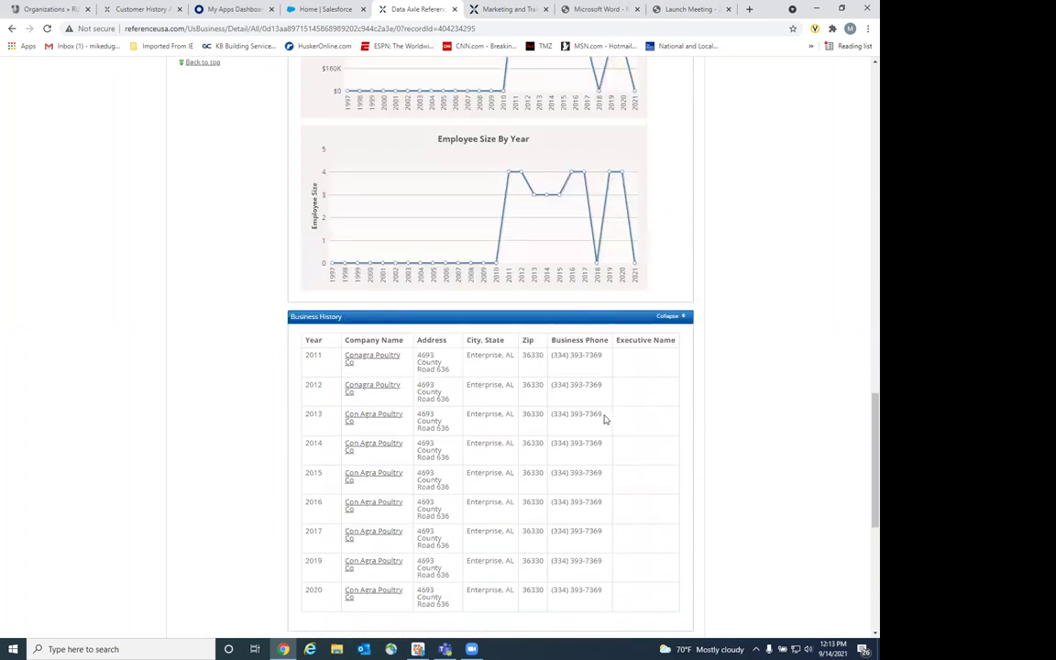
pyautogui.scroll(-4, 597, 420)
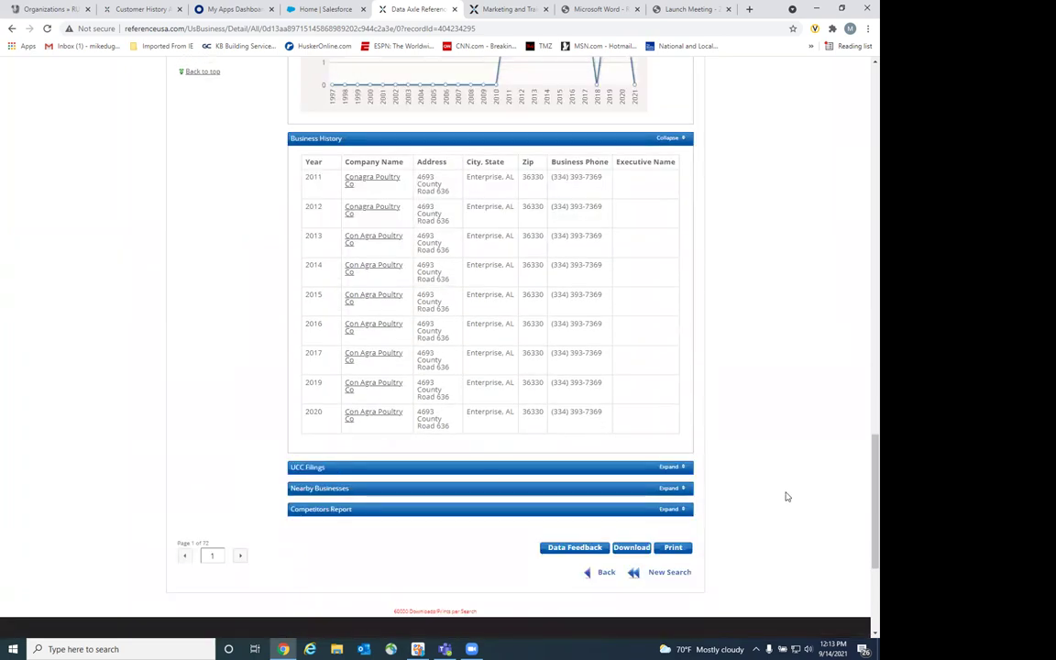
# Expand the UCC Filings section of the record and read its contents.
pyautogui.click(670, 467)
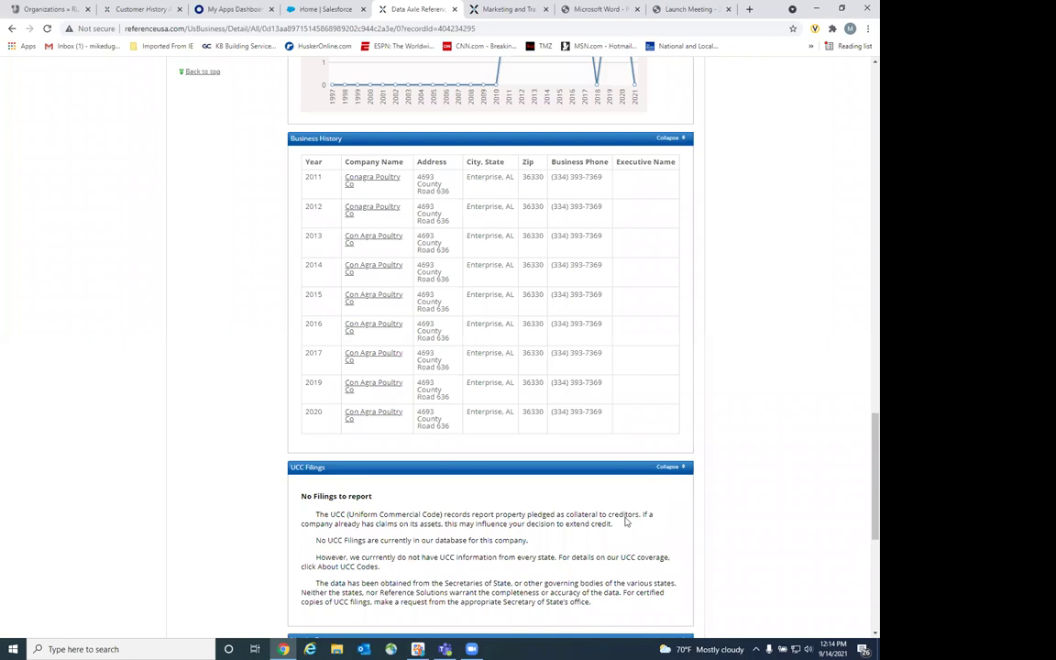
pyautogui.scroll(-1, 626, 520)
pyautogui.scroll(-2, 626, 521)
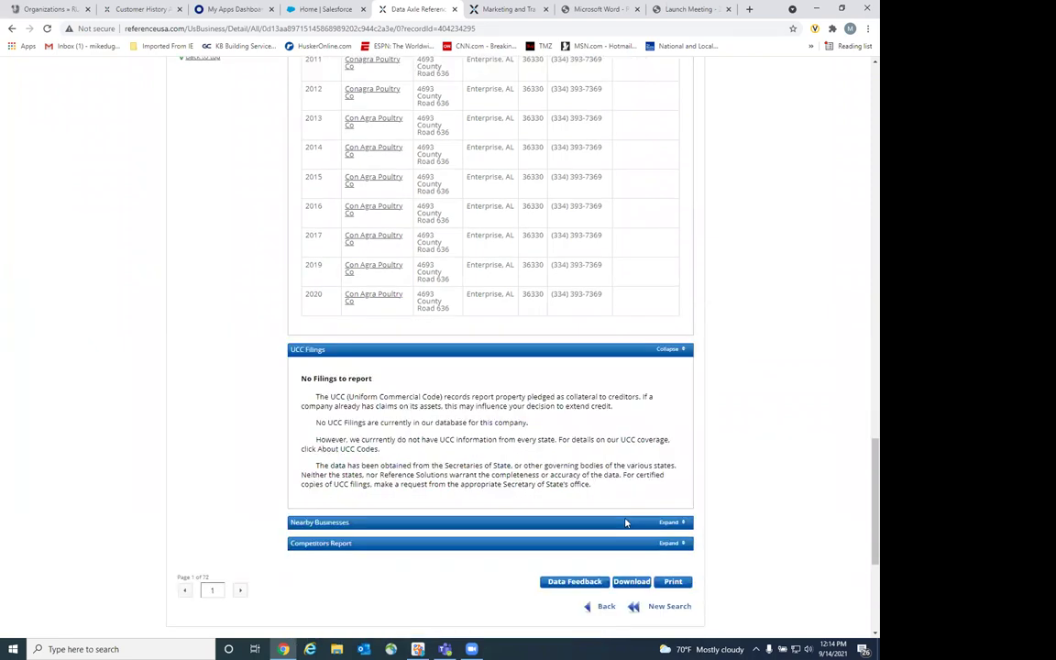
# Review the record's opening sections again and return to the ConAgra search results.
pyautogui.scroll(5, 626, 520)
pyautogui.scroll(8, 626, 522)
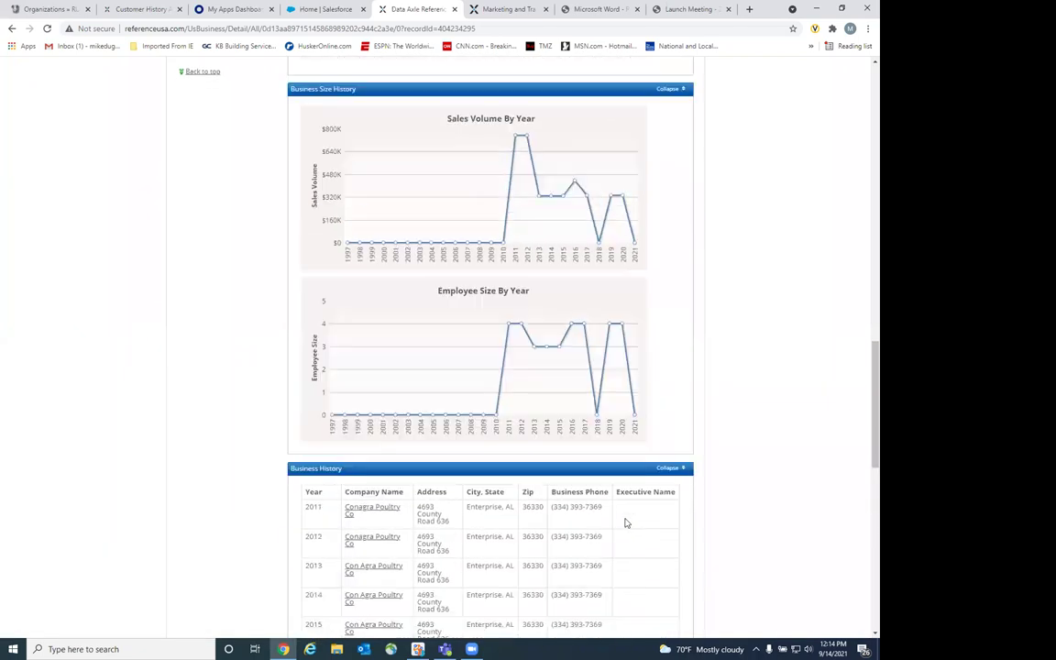
pyautogui.scroll(8, 626, 516)
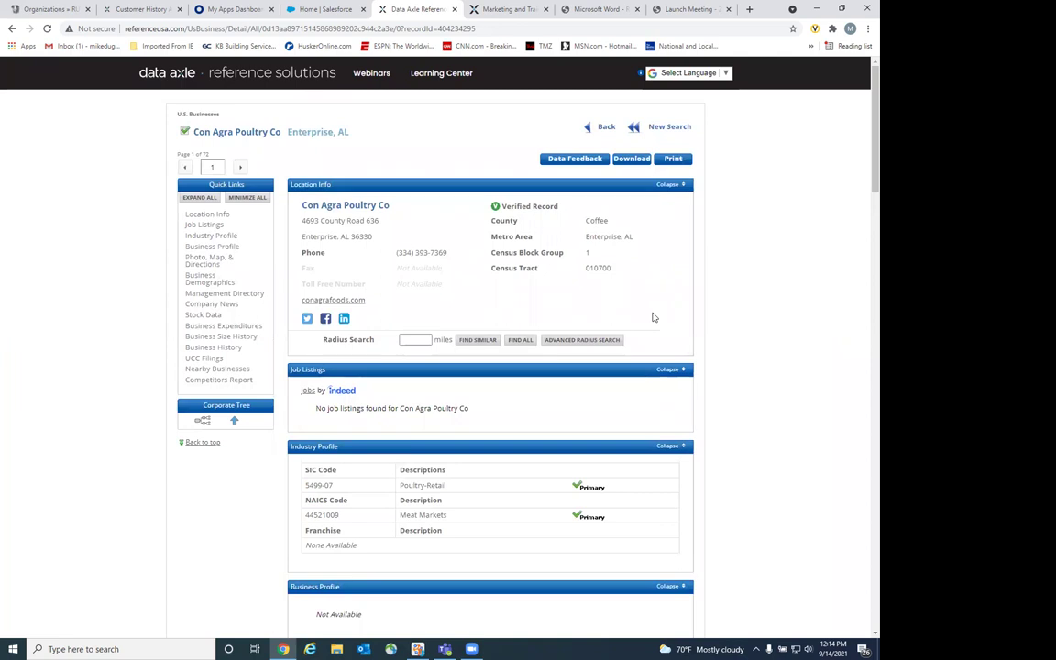
pyautogui.scroll(-3, 664, 335)
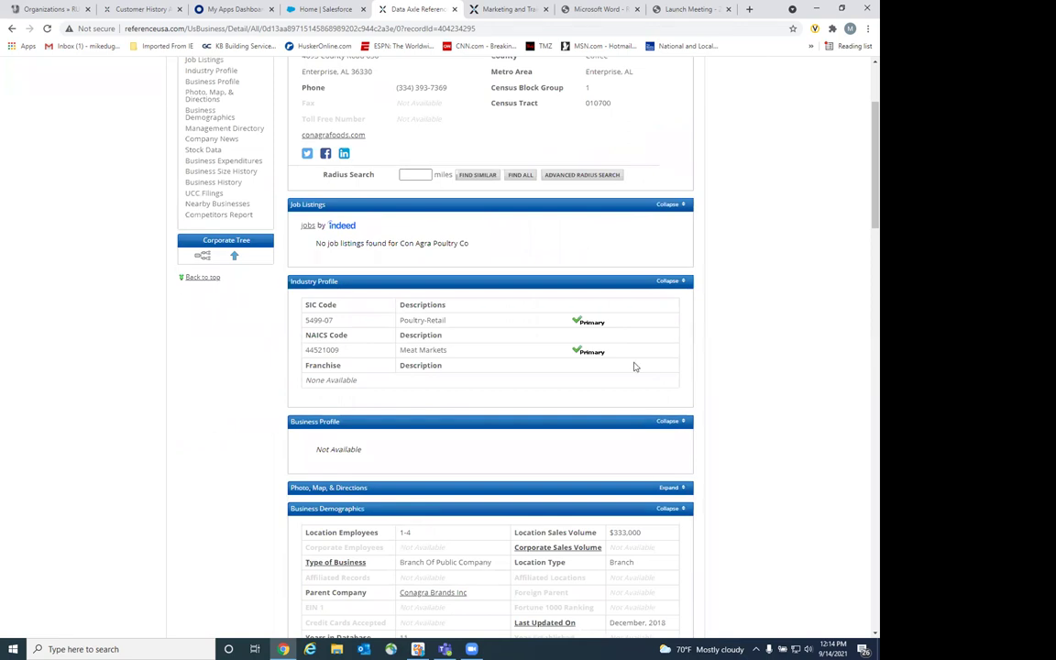
pyautogui.scroll(3, 632, 367)
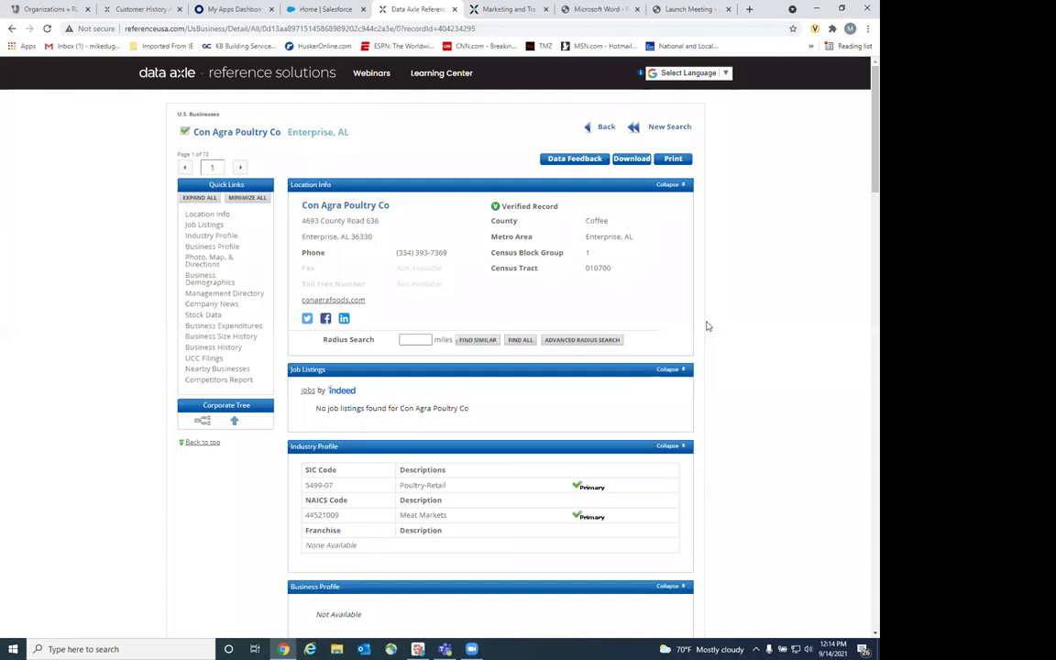
pyautogui.click(594, 128)
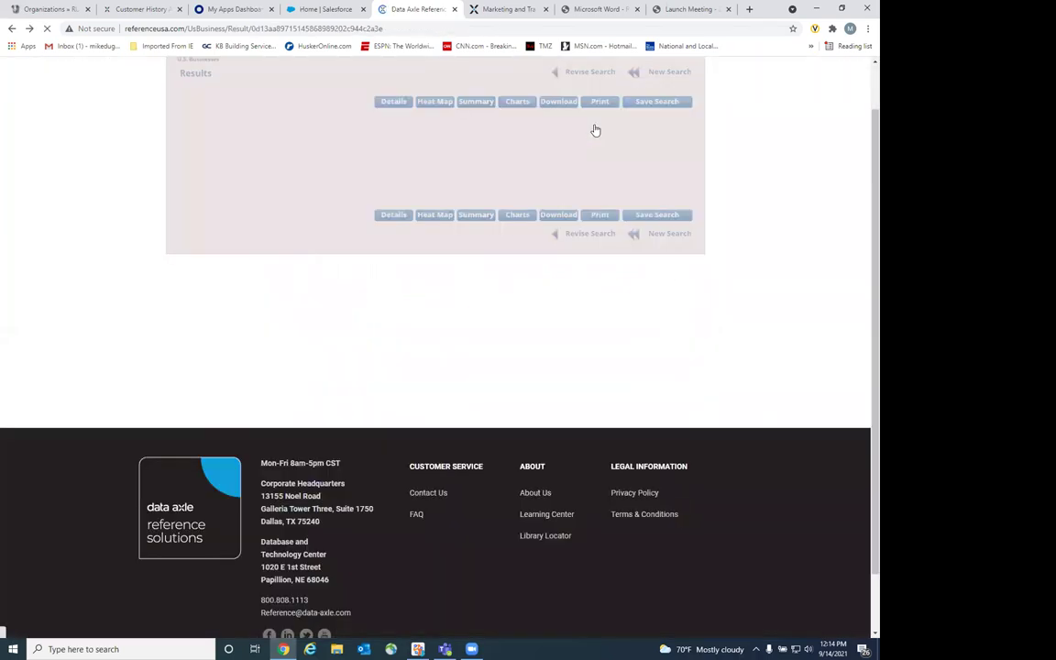
# Revise the ConAgra search, clear its criteria and switch to the advanced search of the U.S. Businesses database.
pyautogui.scroll(1, 595, 128)
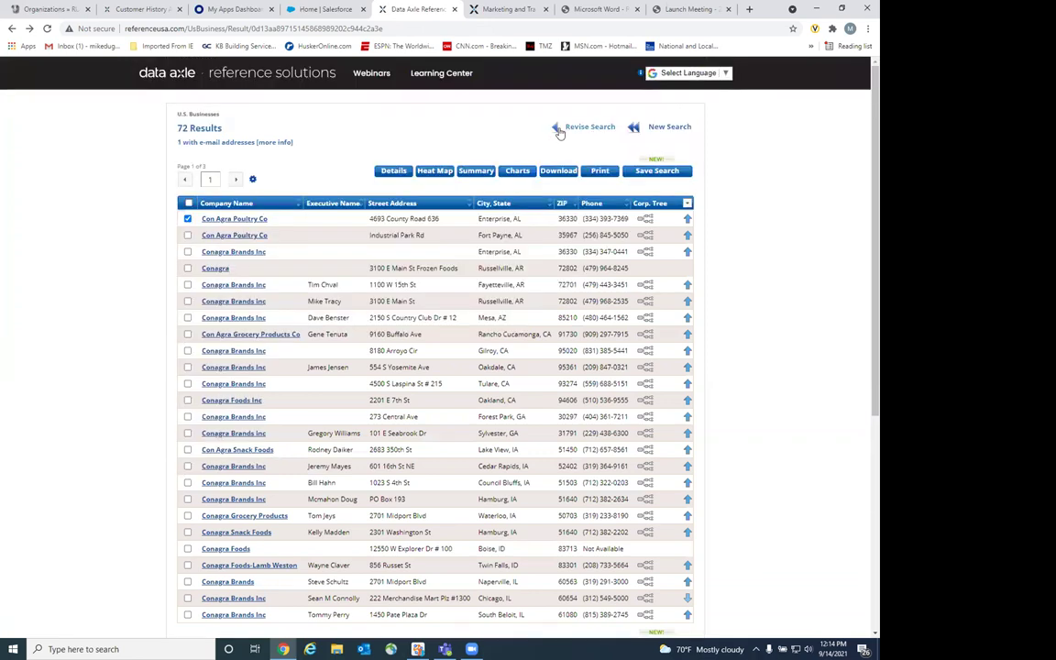
pyautogui.click(552, 128)
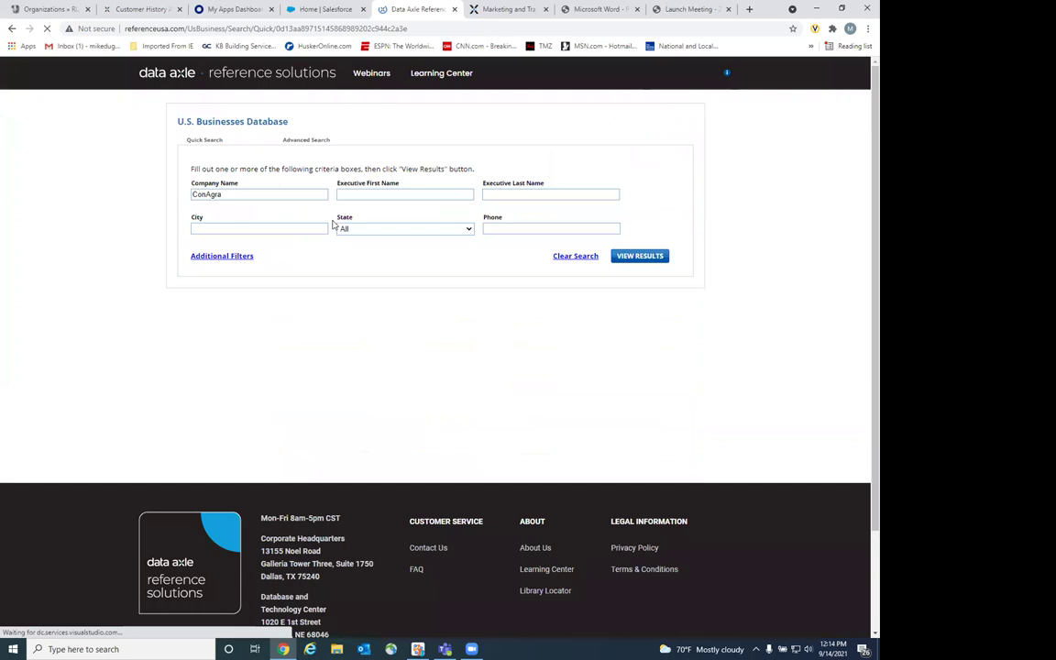
pyautogui.click(579, 258)
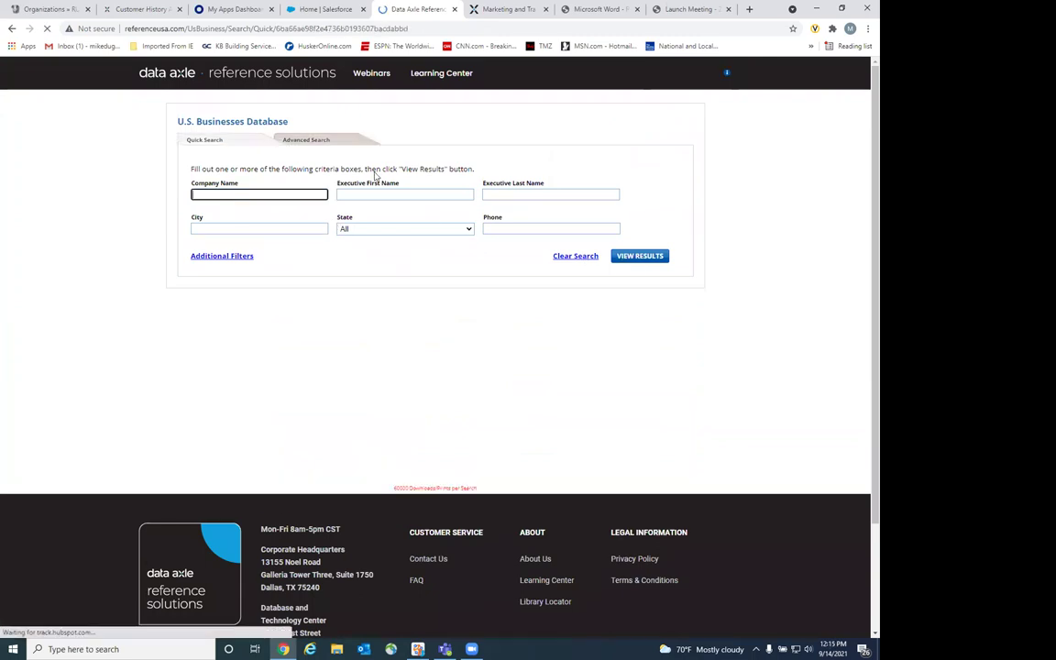
pyautogui.click(330, 143)
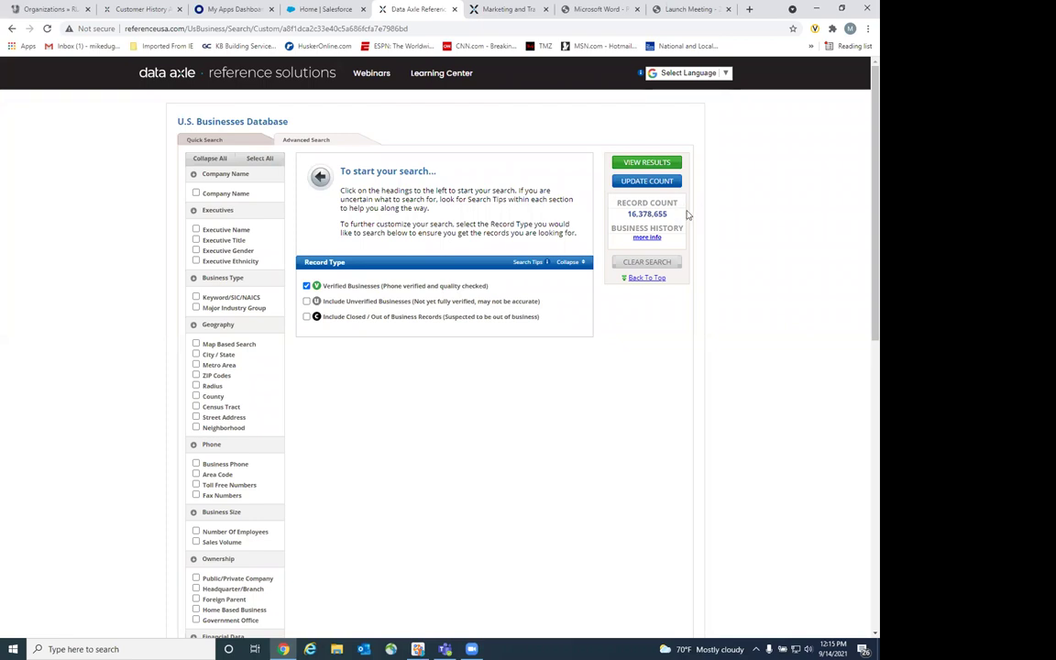
# Add IBM and Toyota as company names under the Company Name criterion and clear the selected names.
pyautogui.click(195, 193)
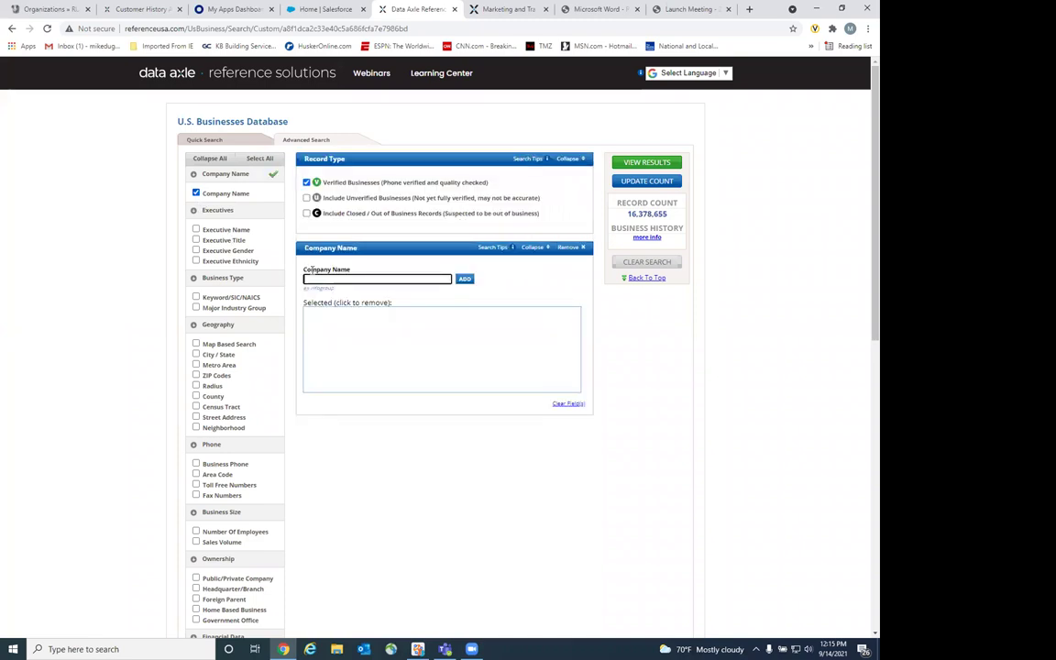
pyautogui.write('IBM')
pyautogui.press('Return')
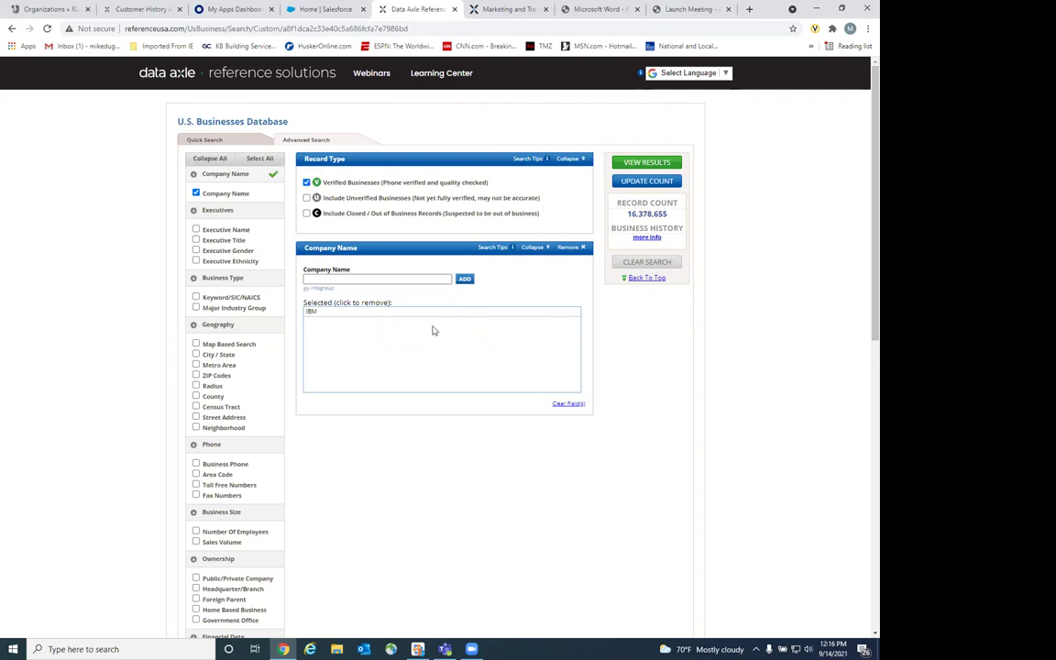
pyautogui.click(378, 278)
pyautogui.write('Toyota')
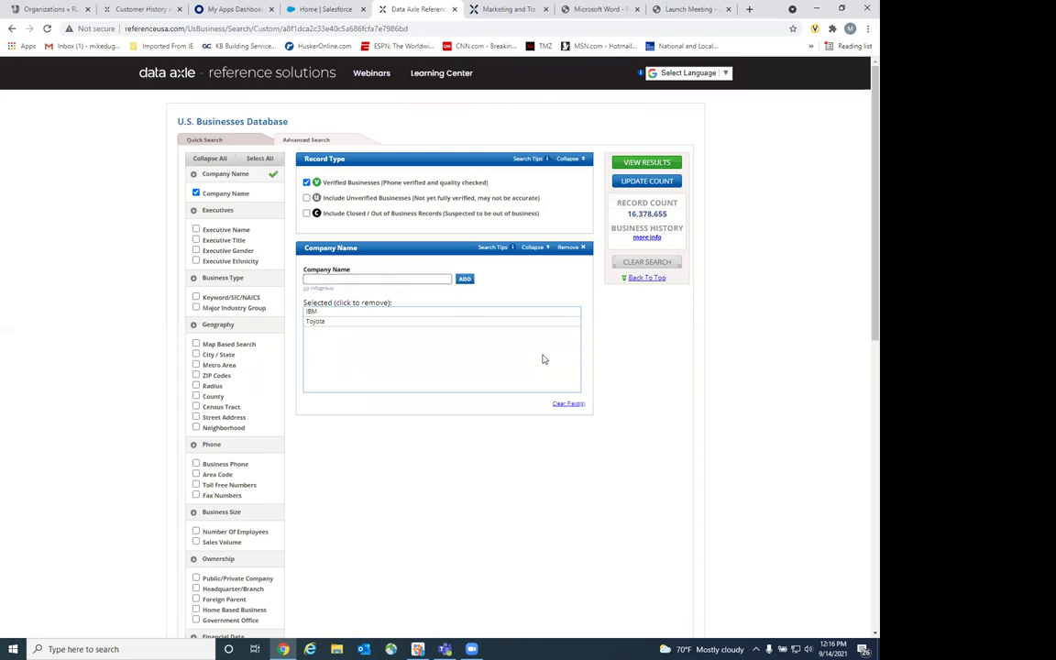
pyautogui.click(567, 405)
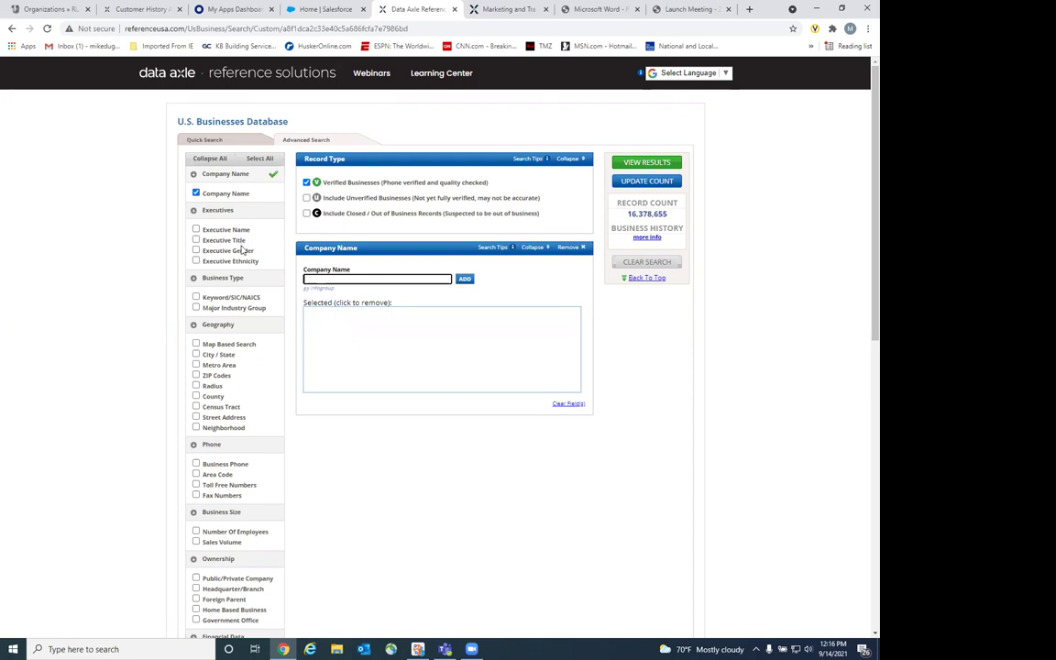
# Add the Executive Title criterion and select Chief Marketing Officer and Chief Operating Officer.
pyautogui.click(195, 240)
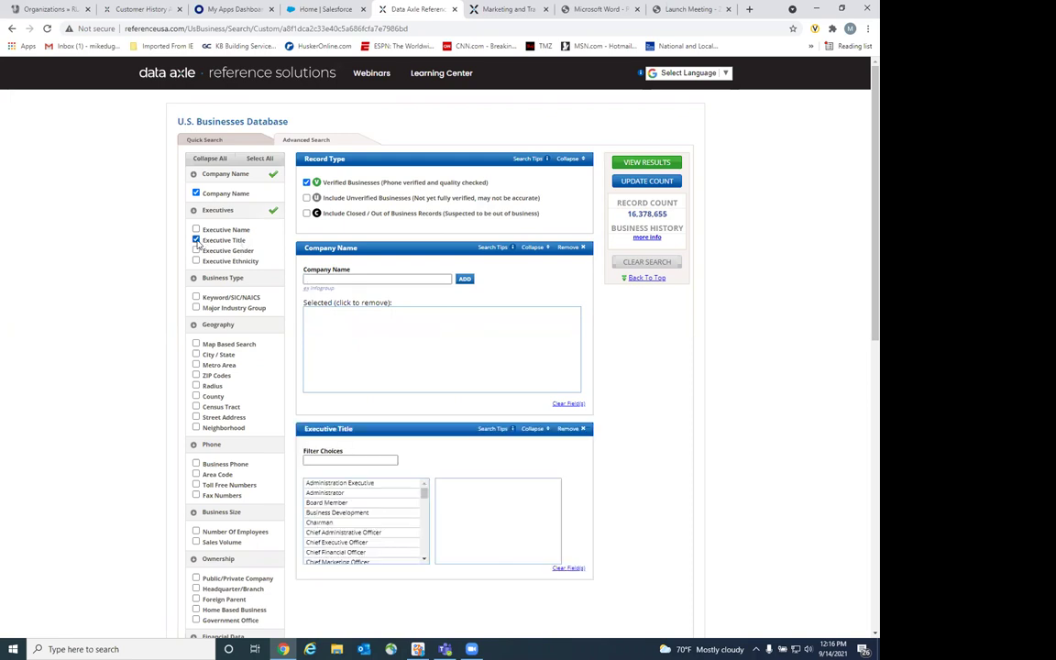
pyautogui.scroll(-1, 434, 458)
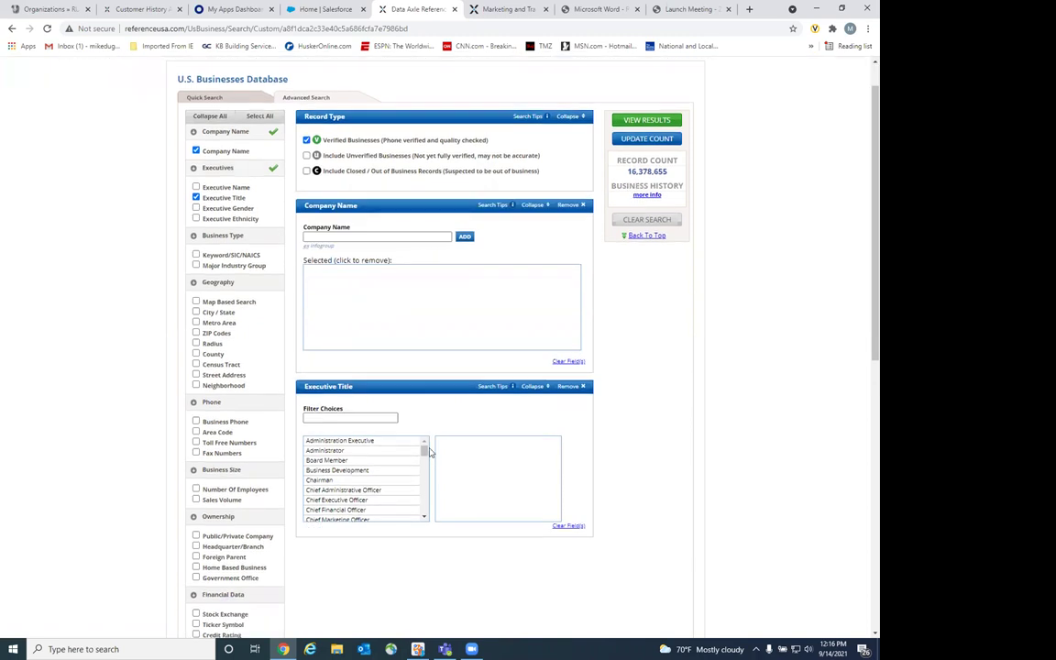
pyautogui.scroll(-1, 430, 452)
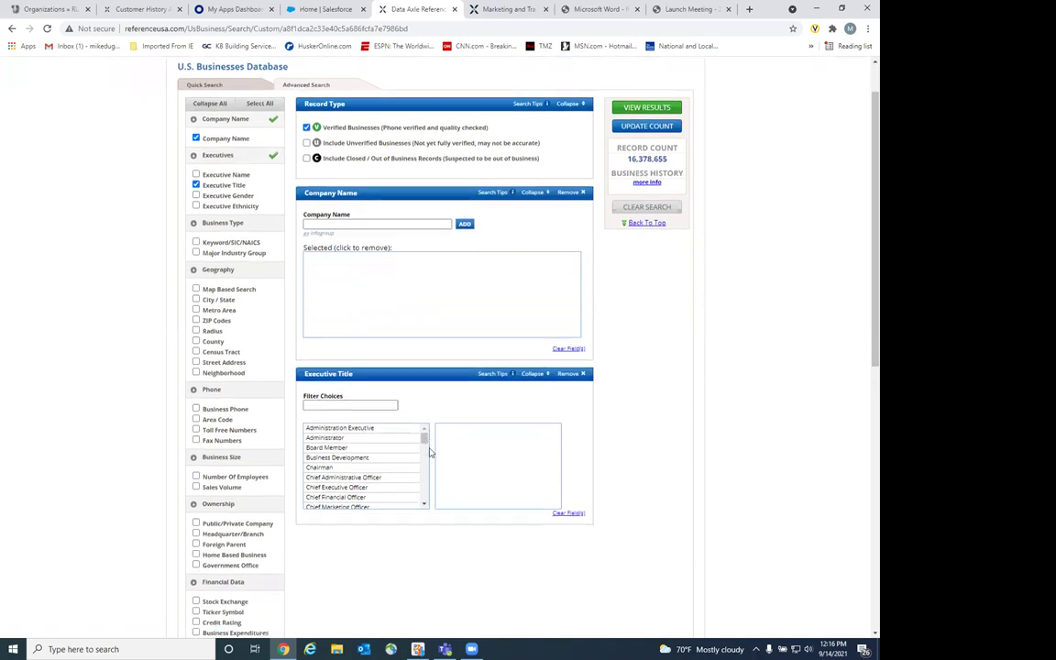
pyautogui.scroll(-1, 427, 454)
pyautogui.scroll(-1, 431, 452)
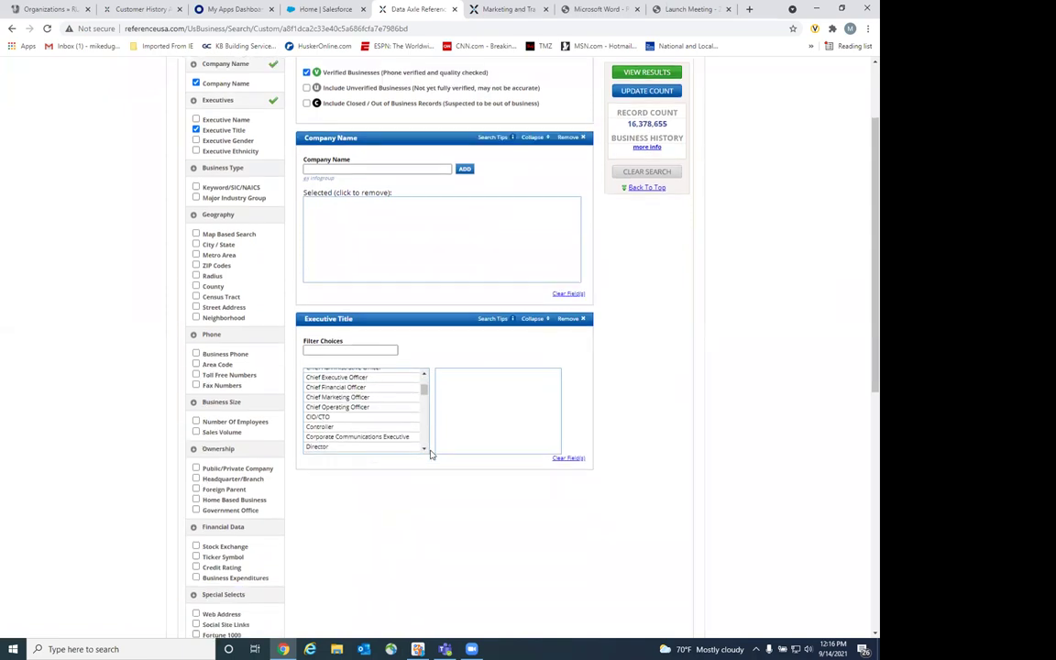
pyautogui.click(387, 403)
# Look through the remaining executive titles, clear the selected ones and remove the Executive Title and Company Name criteria.
pyautogui.scroll(-2, 387, 420)
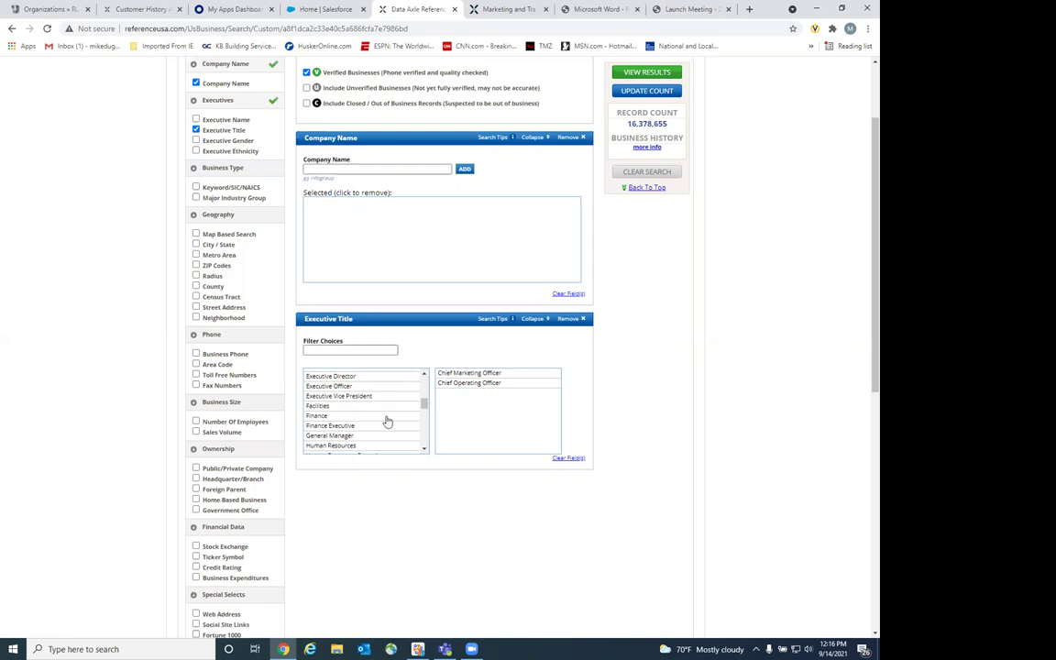
pyautogui.scroll(-6, 388, 423)
pyautogui.scroll(-5, 394, 435)
pyautogui.scroll(10, 400, 367)
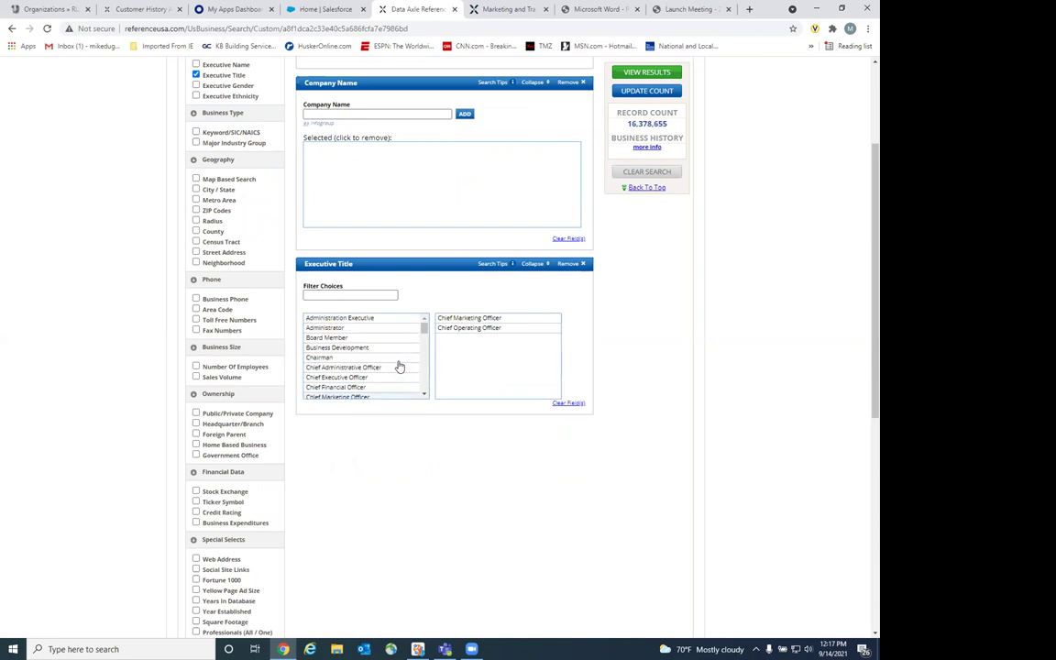
pyautogui.scroll(3, 399, 367)
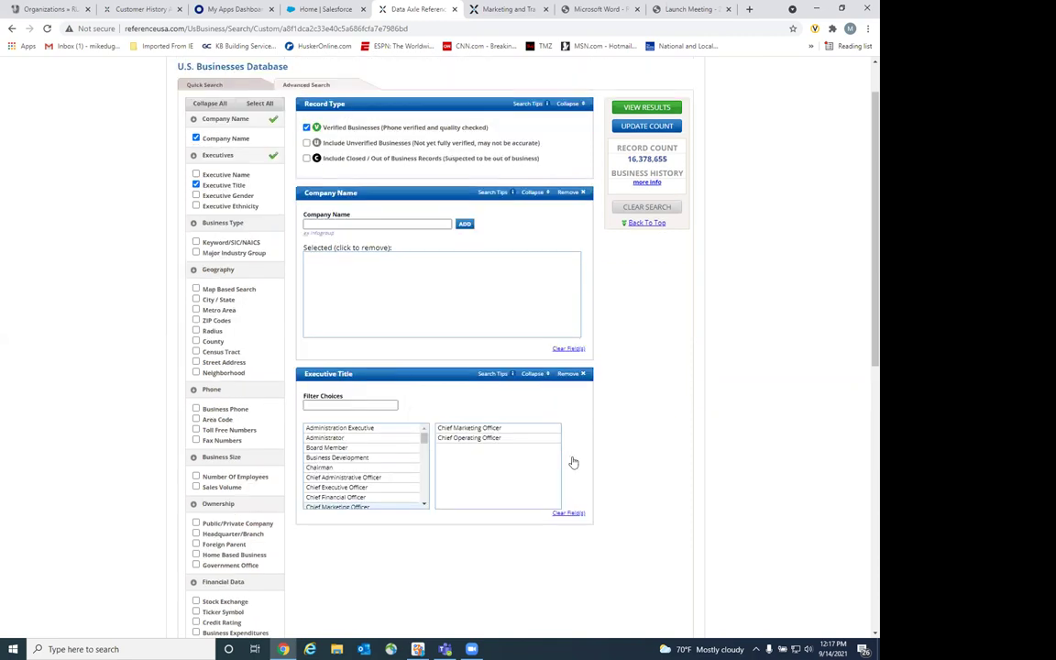
pyautogui.click(568, 513)
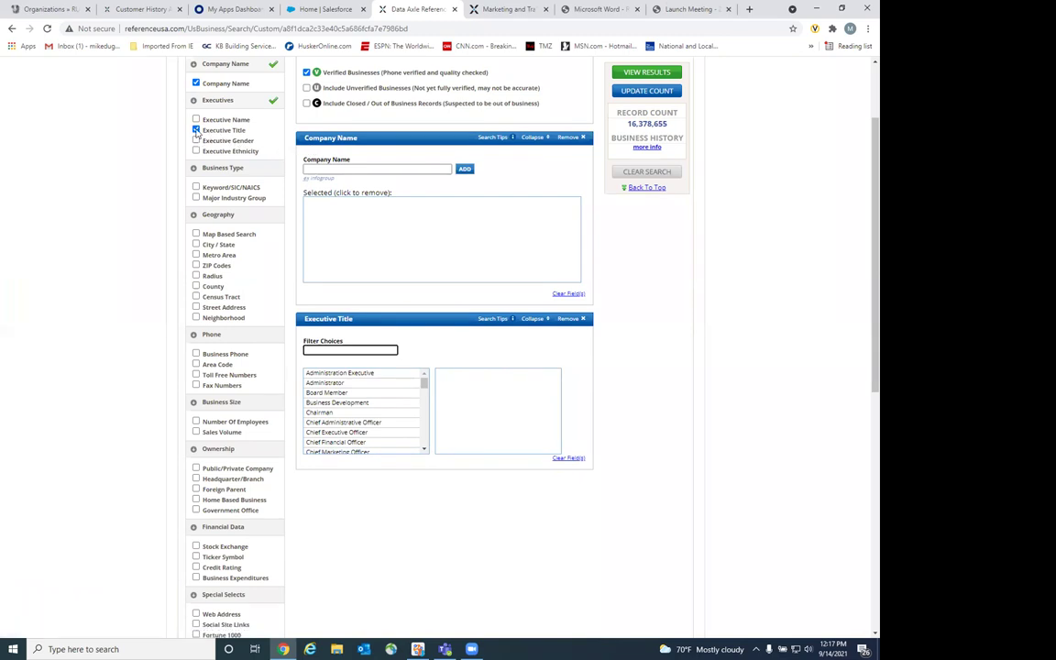
pyautogui.click(195, 84)
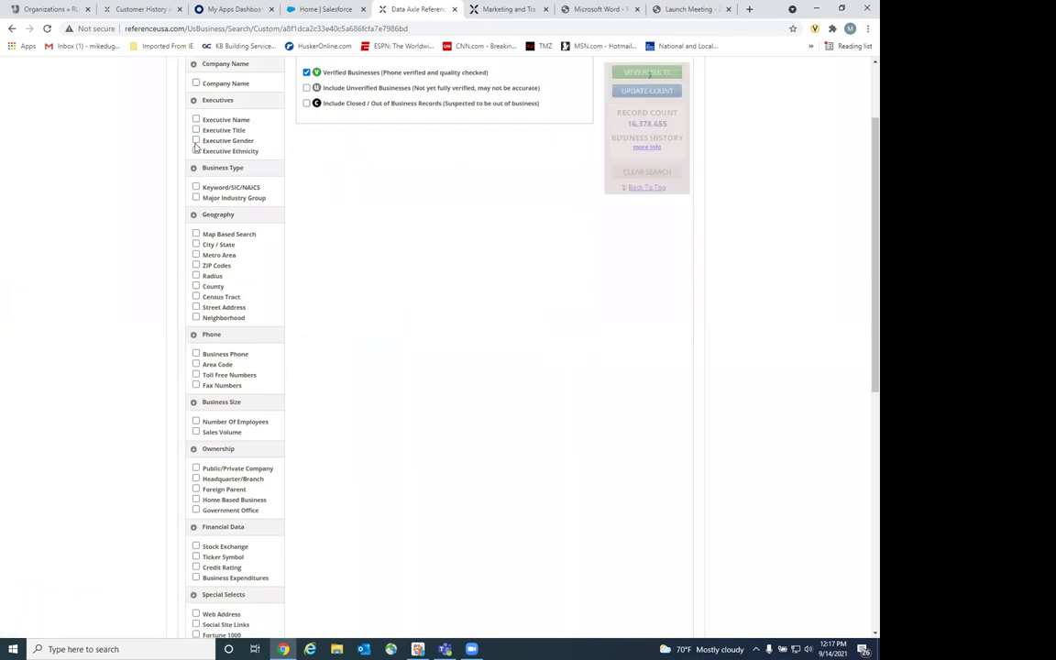
# Try the Executive Gender and Executive Ethnicity criteria, review the ethnicity choices and remove both criteria.
pyautogui.click(196, 141)
pyautogui.click(195, 140)
pyautogui.click(195, 140)
pyautogui.click(195, 150)
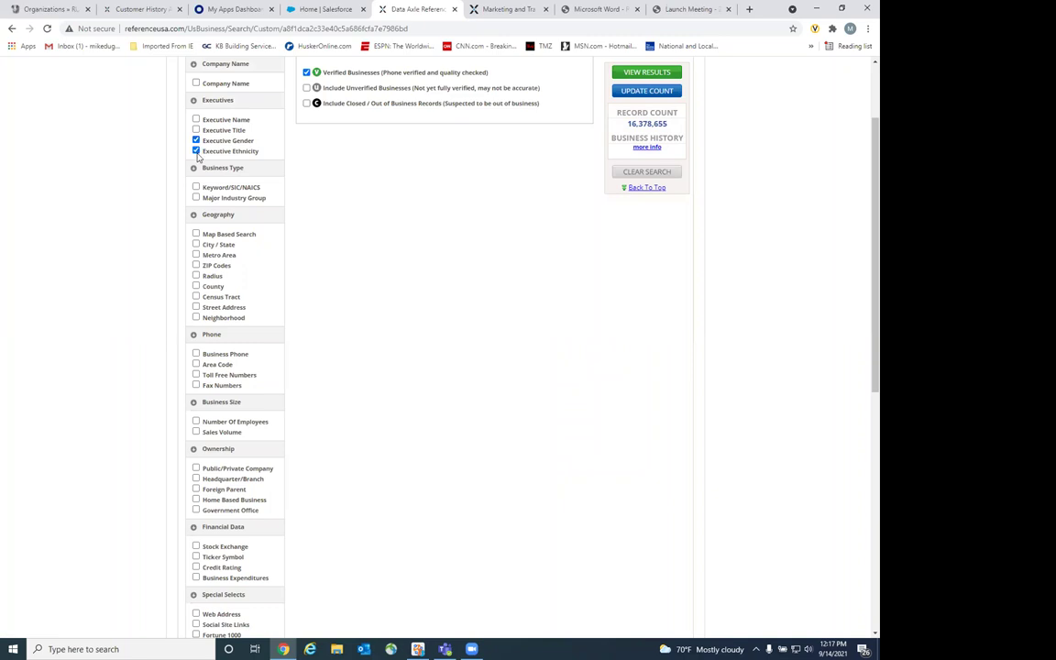
pyautogui.click(195, 141)
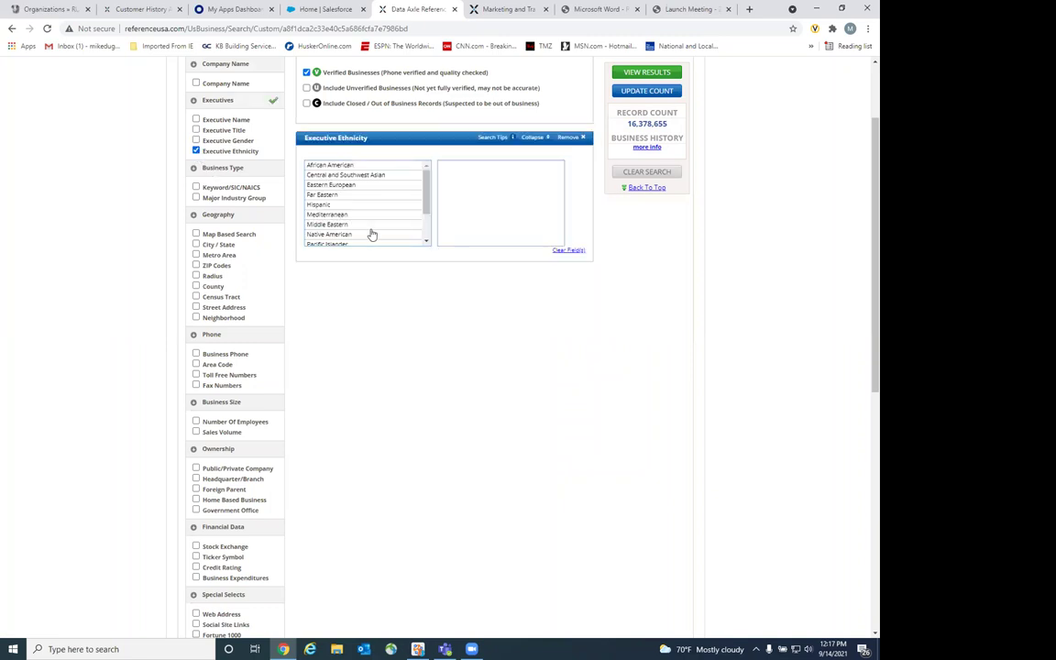
pyautogui.scroll(-1, 376, 257)
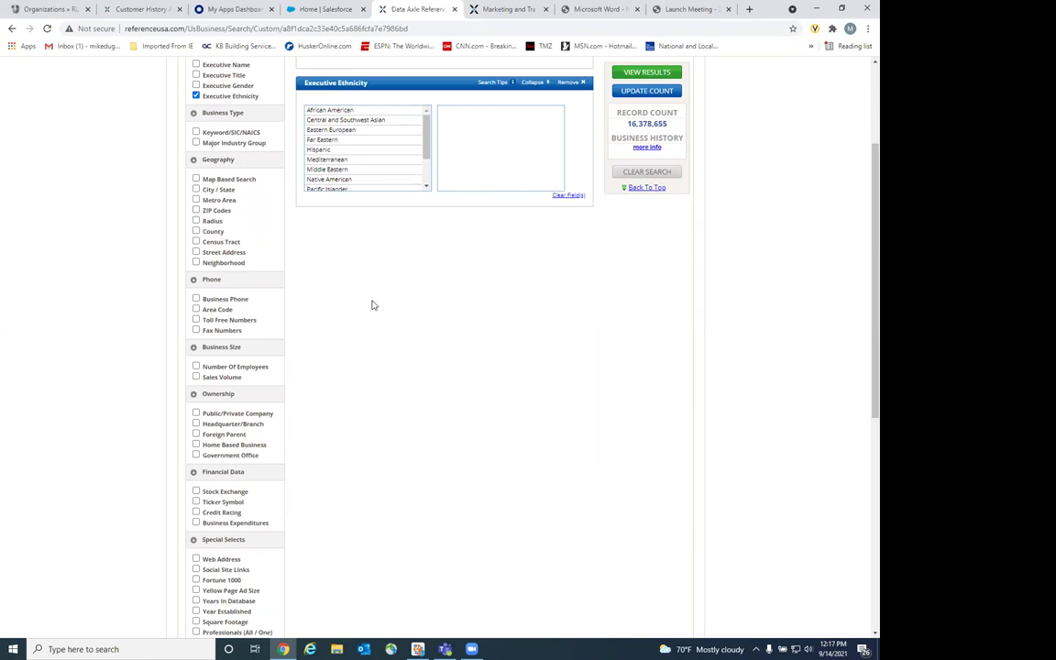
pyautogui.scroll(3, 337, 275)
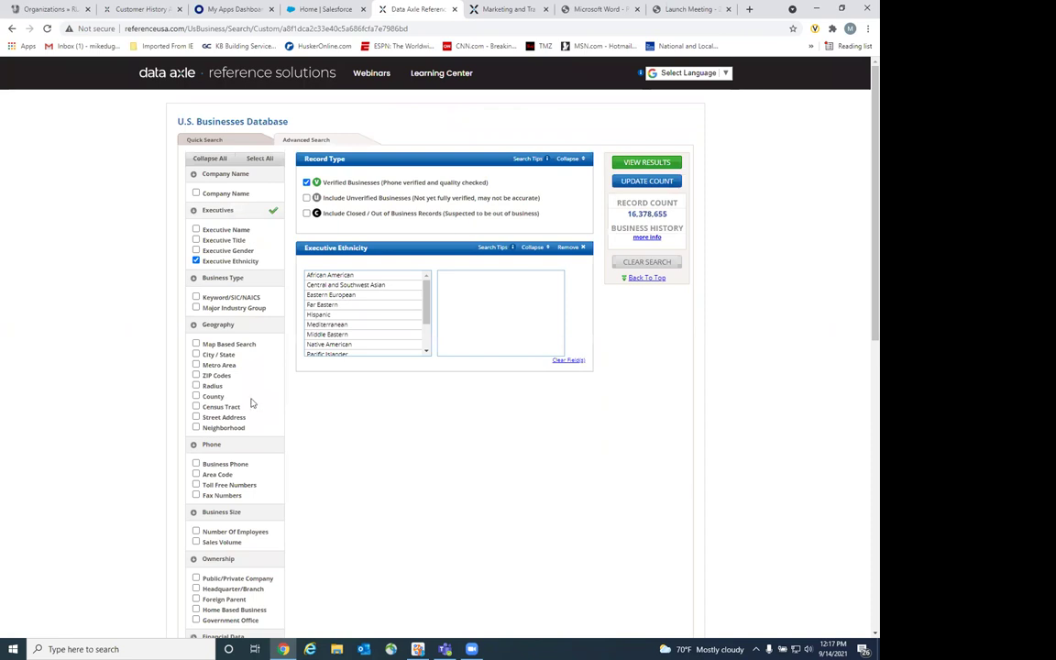
pyautogui.click(195, 261)
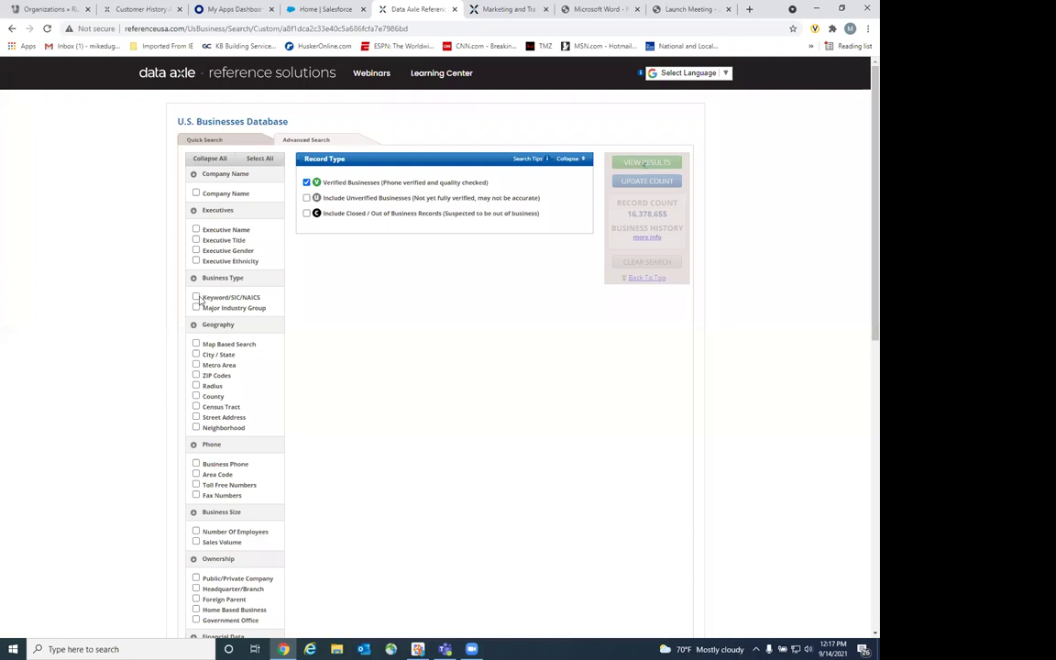
# Add the Keyword/SIC/NAICS criterion, search all SICs for "donor" and look through the matching codes.
pyautogui.click(196, 298)
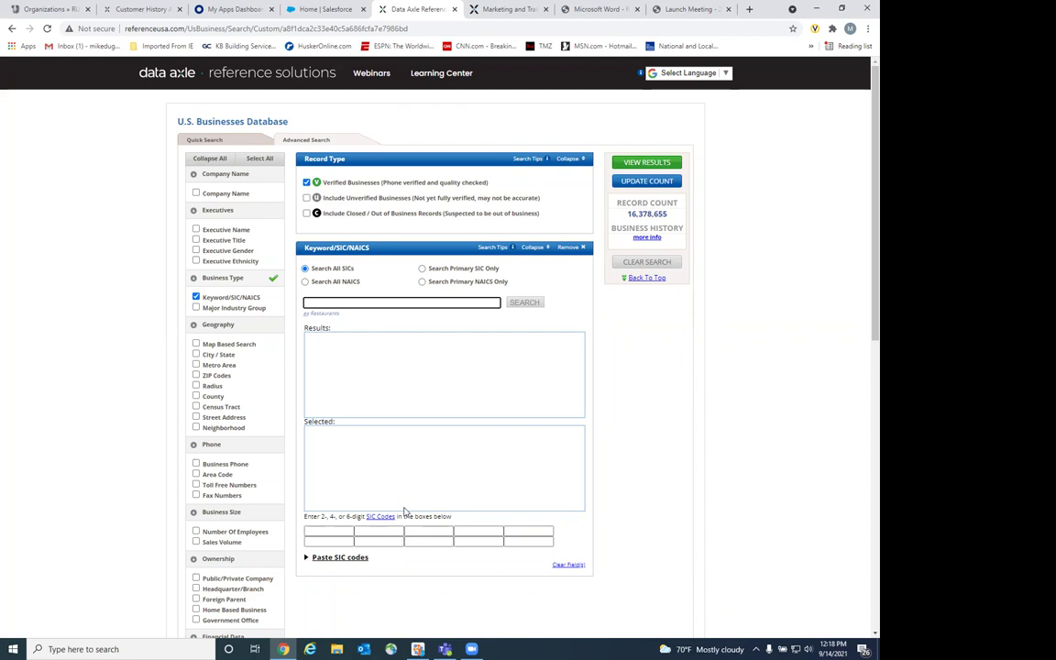
pyautogui.click(335, 303)
pyautogui.write('donor')
pyautogui.click(523, 303)
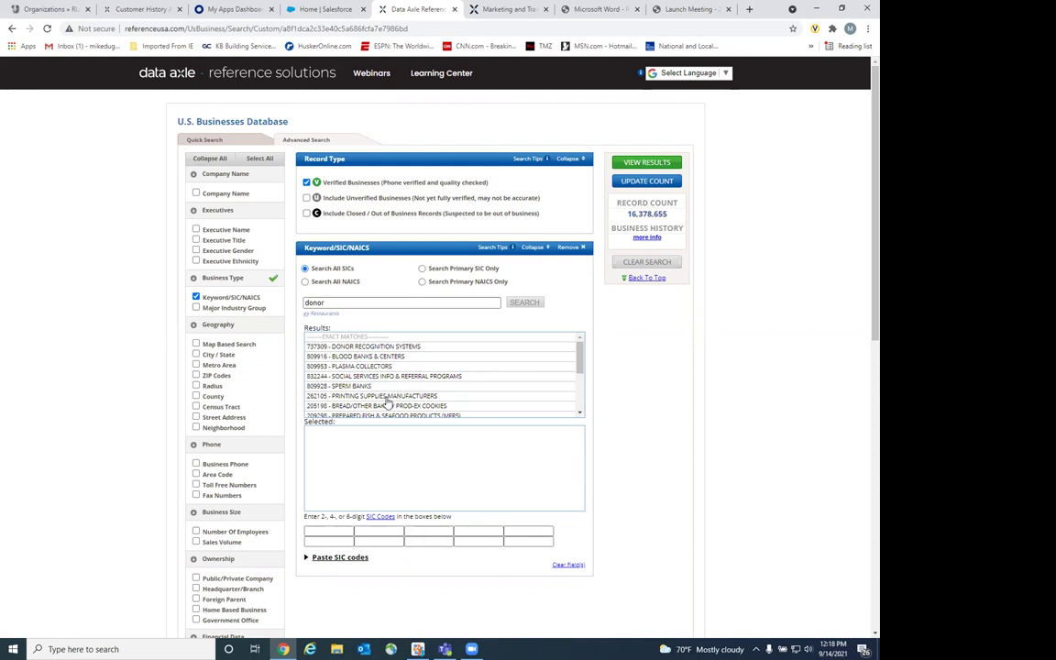
pyautogui.scroll(-1, 388, 401)
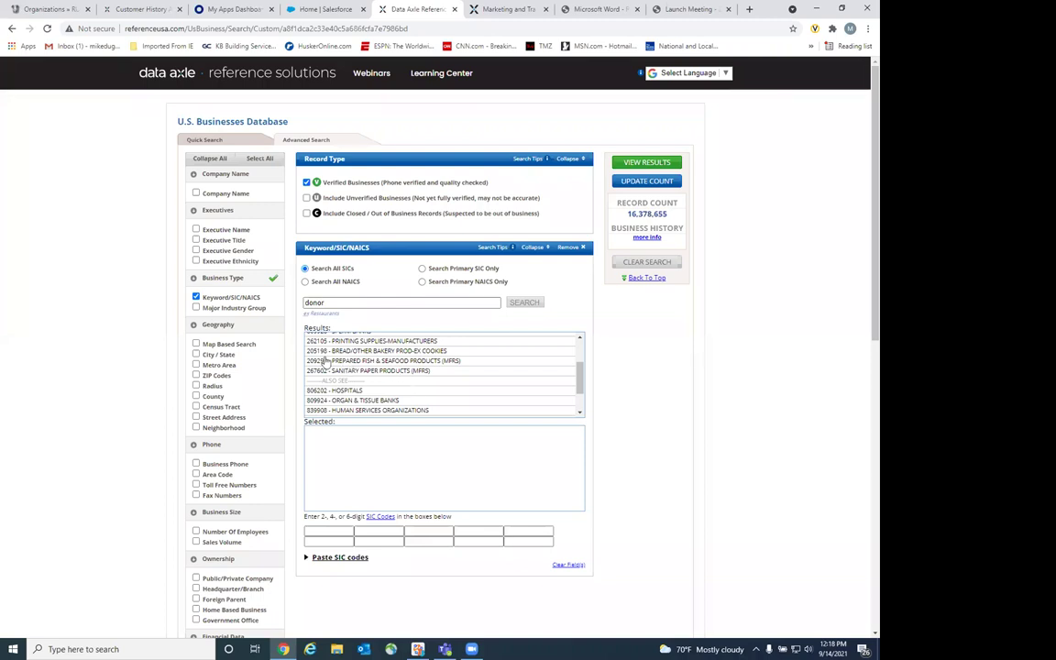
pyautogui.scroll(-1, 317, 360)
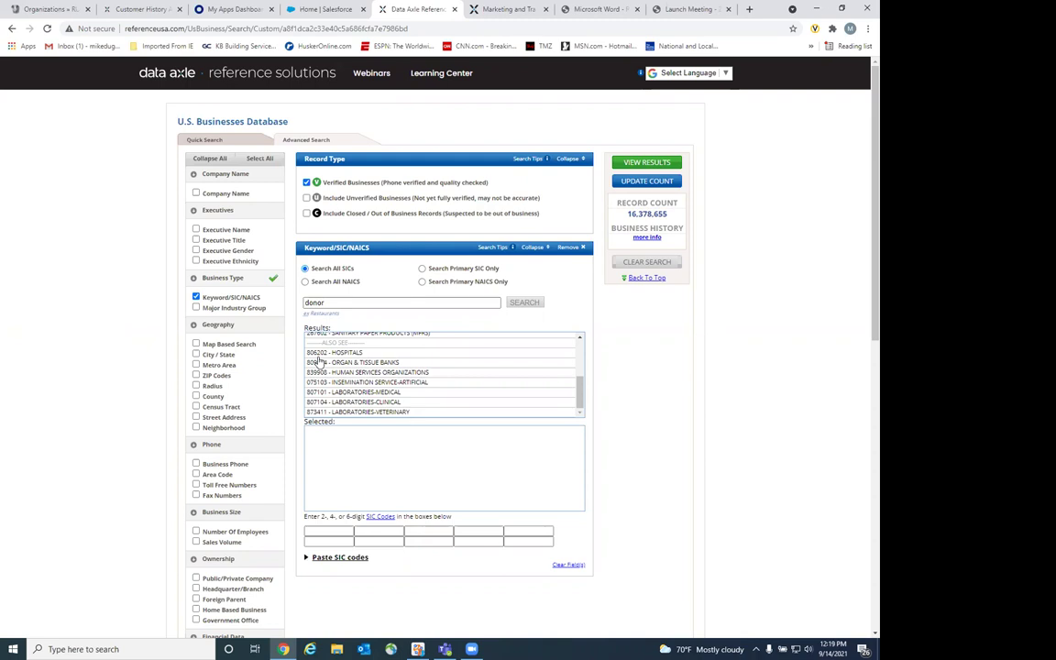
# Replace the business type keyword with "restaurants" and search for matching SIC codes.
pyautogui.doubleClick(350, 301)
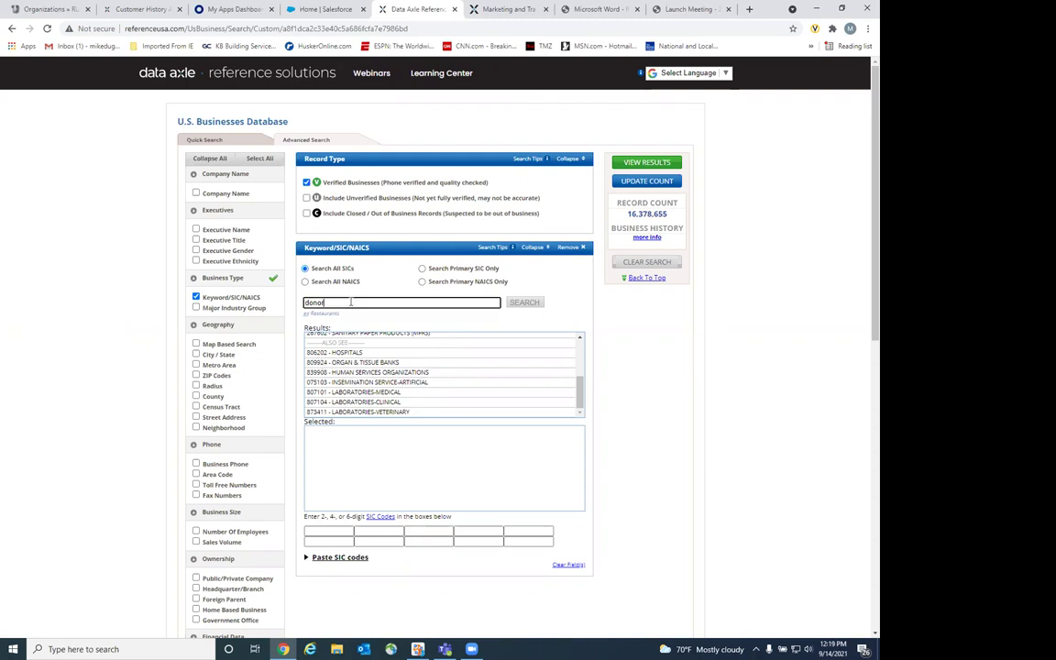
pyautogui.press('BackSpace')
pyautogui.write('restu')
pyautogui.write('uran')
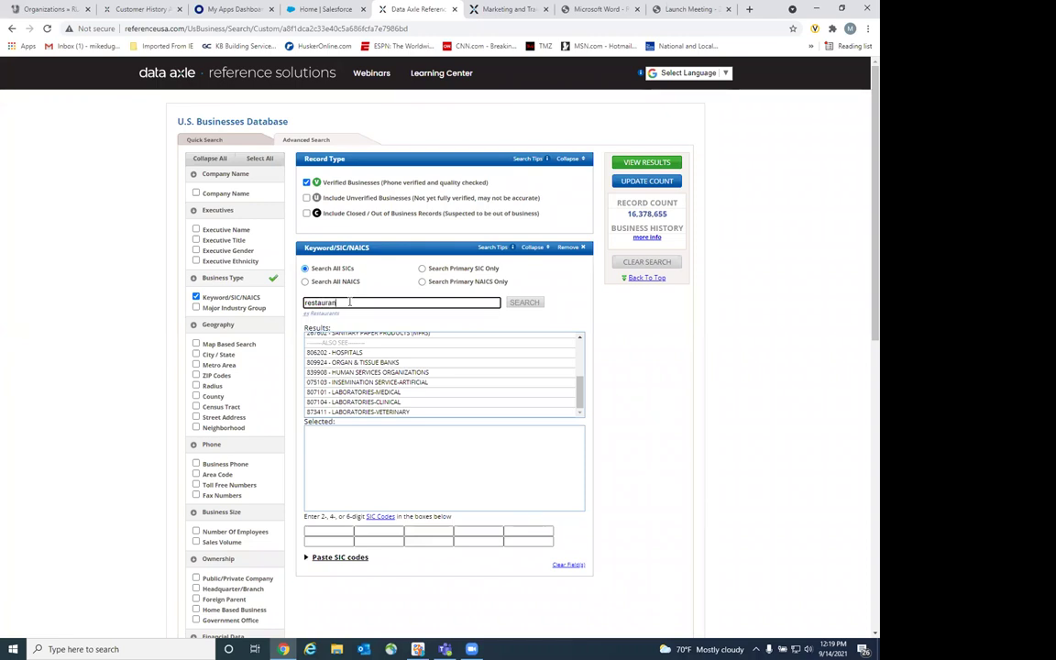
pyautogui.write('ts')
pyautogui.click(516, 304)
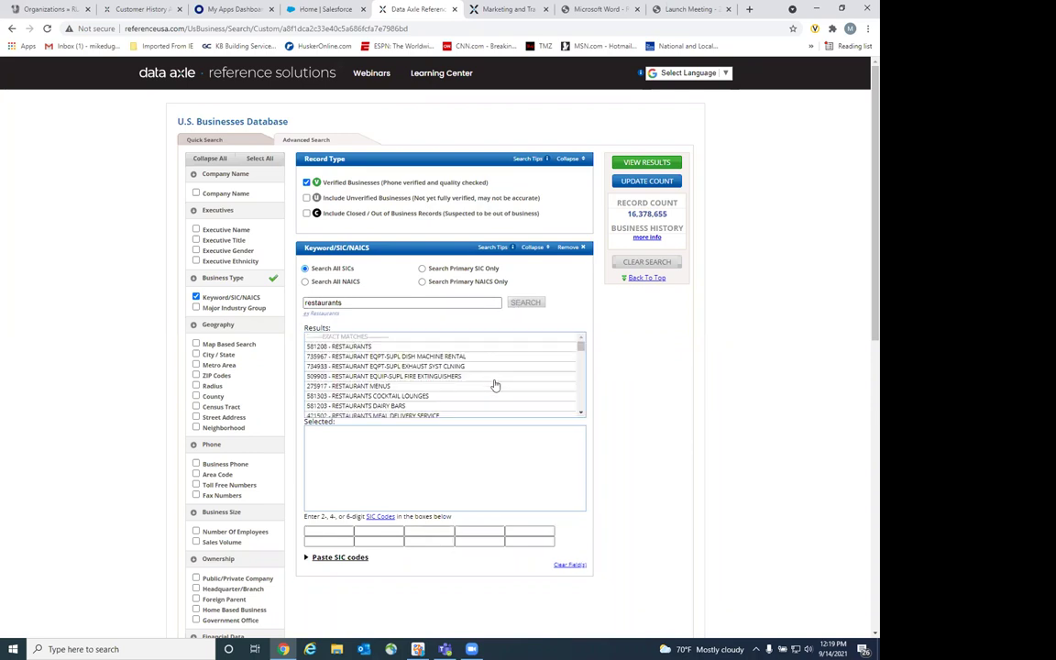
# Examine the SIC codes matching restaurants, including the related matches for individual restaurant chains.
pyautogui.scroll(-3, 495, 385)
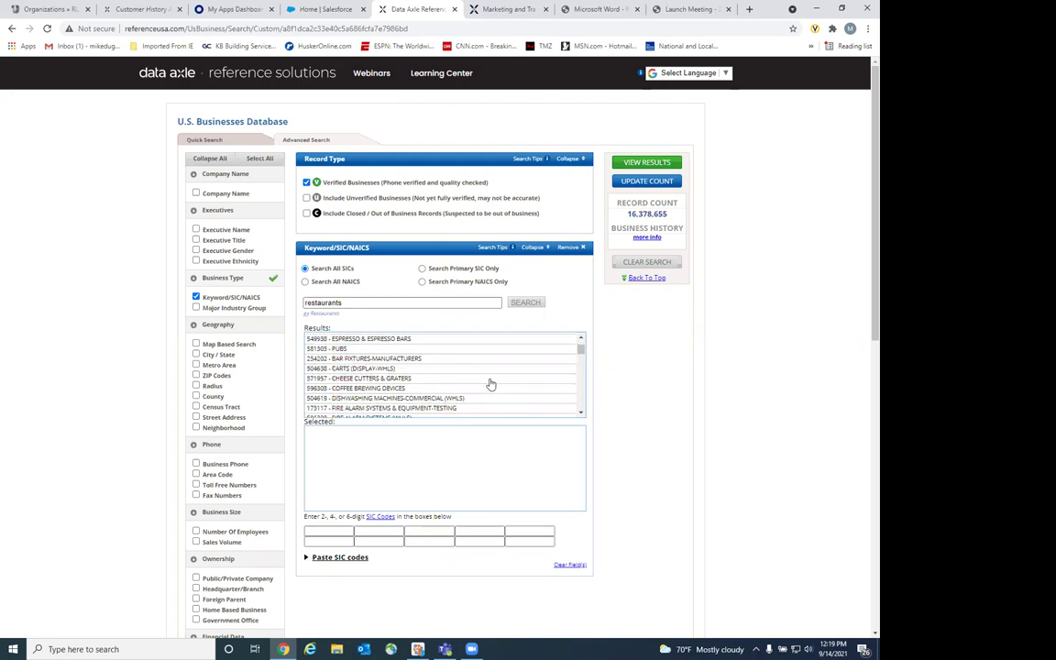
pyautogui.scroll(-3, 490, 383)
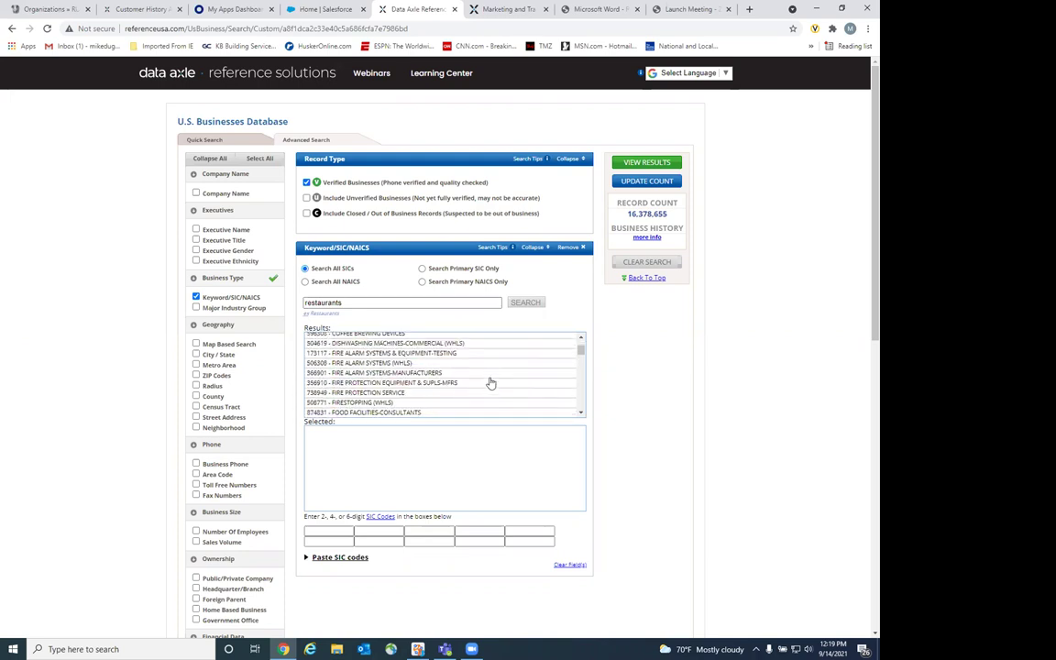
pyautogui.scroll(-3, 490, 383)
pyautogui.scroll(-3, 490, 385)
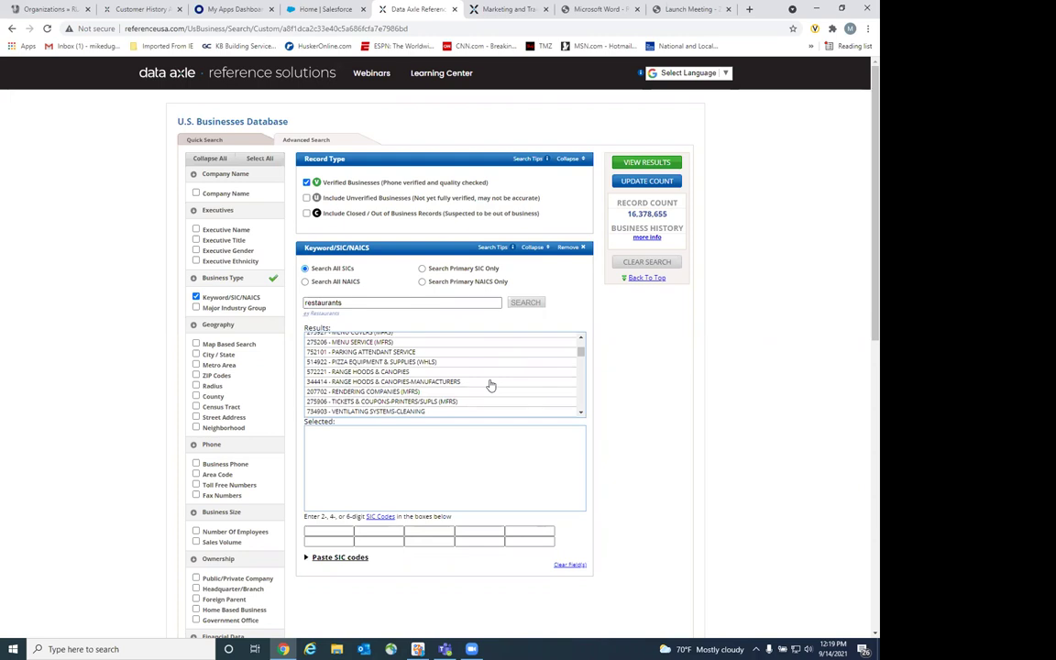
pyautogui.scroll(-2, 490, 386)
pyautogui.scroll(-2, 491, 386)
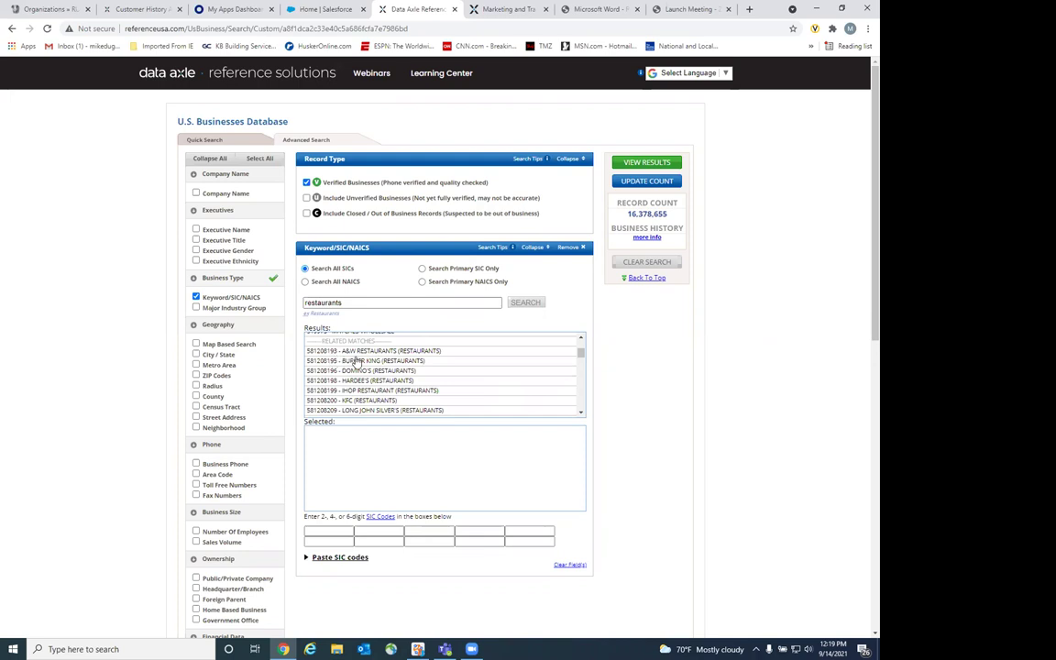
pyautogui.scroll(-2, 357, 361)
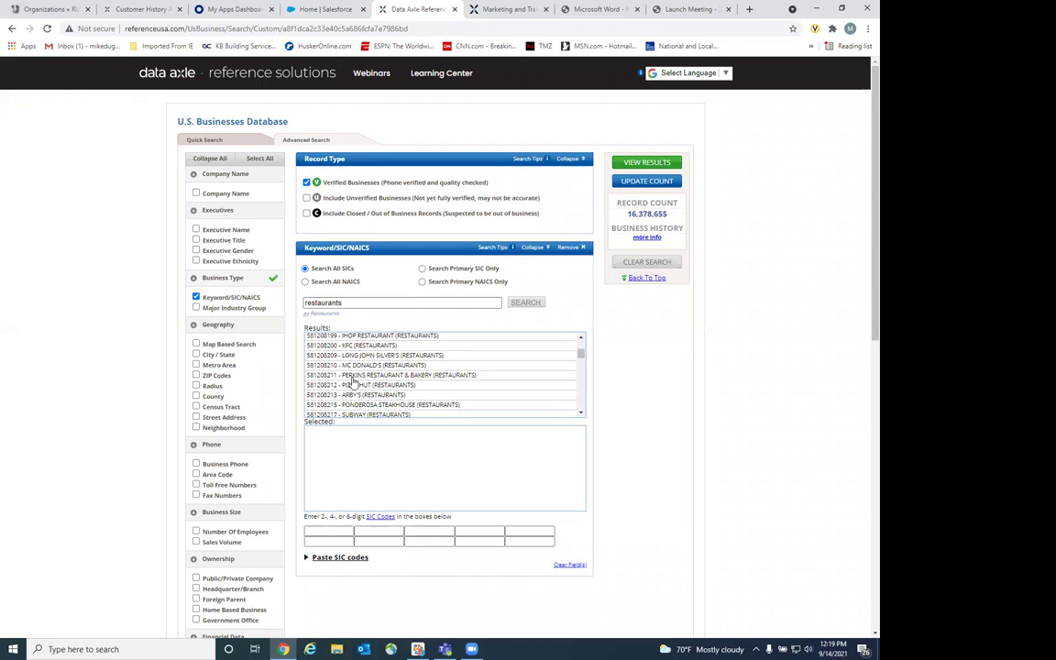
pyautogui.scroll(-1, 353, 382)
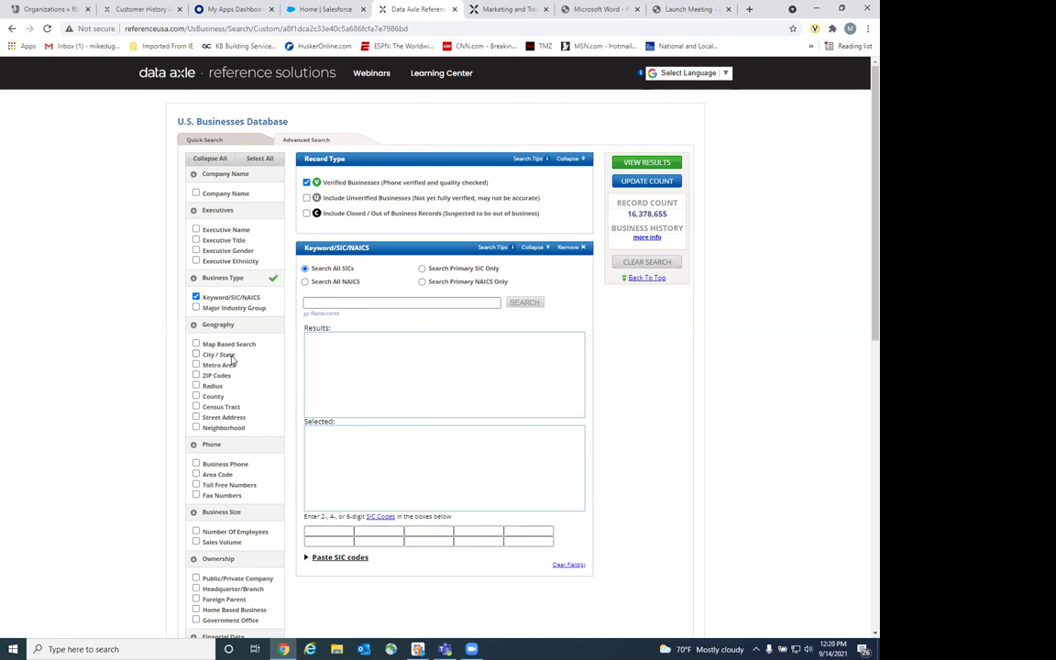
pyautogui.click(322, 301)
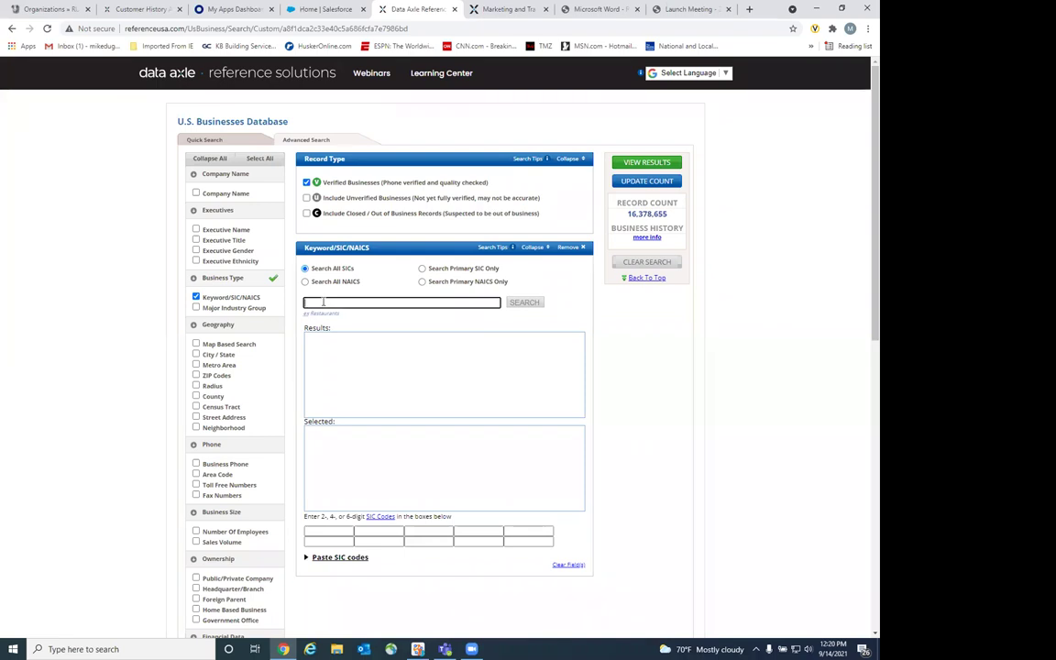
pyautogui.write('Busin')
pyautogui.press('BackSpace')
pyautogui.press('BackSpace')
pyautogui.press('BackSpace')
pyautogui.press('BackSpace')
pyautogui.press('BackSpace')
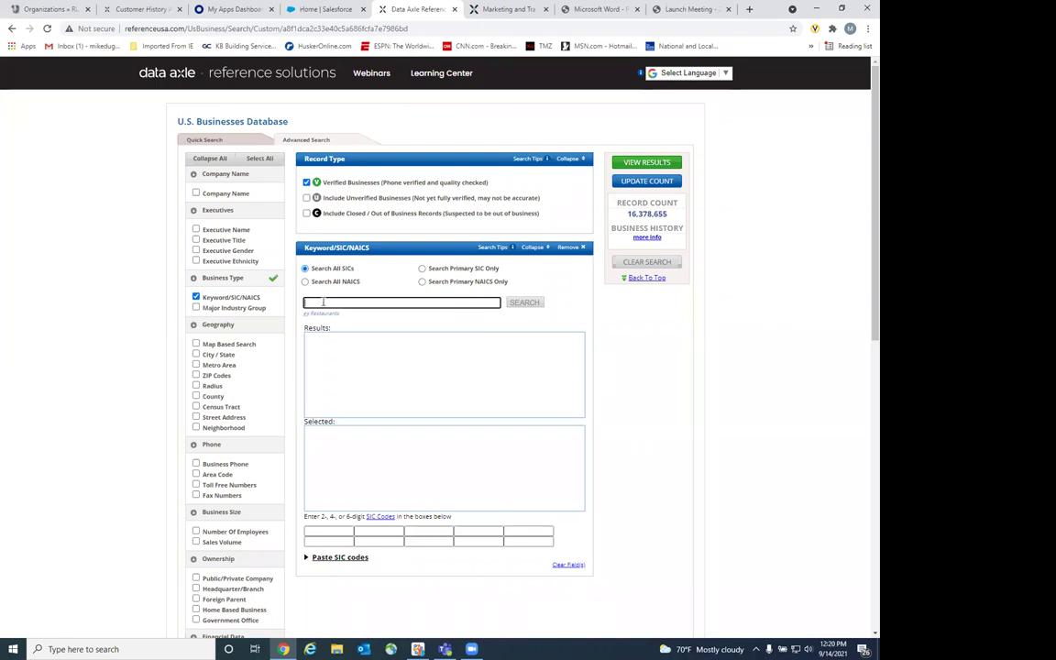
# Add the City / State criterion, find and select San Francisco, CA, and update the record count.
pyautogui.click(206, 357)
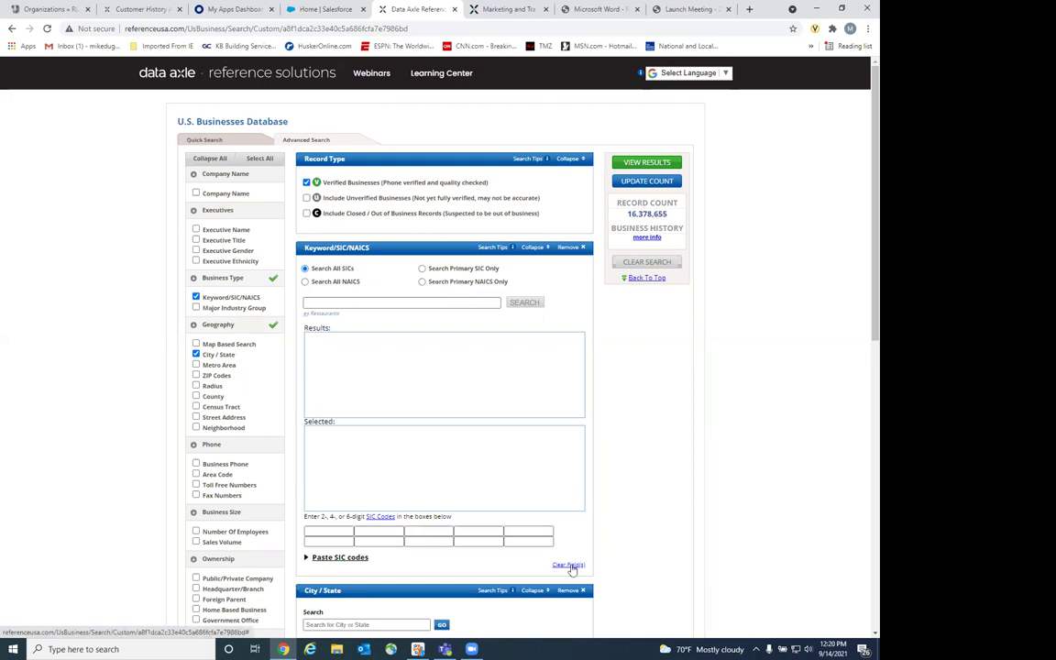
pyautogui.scroll(-3, 629, 549)
pyautogui.click(354, 460)
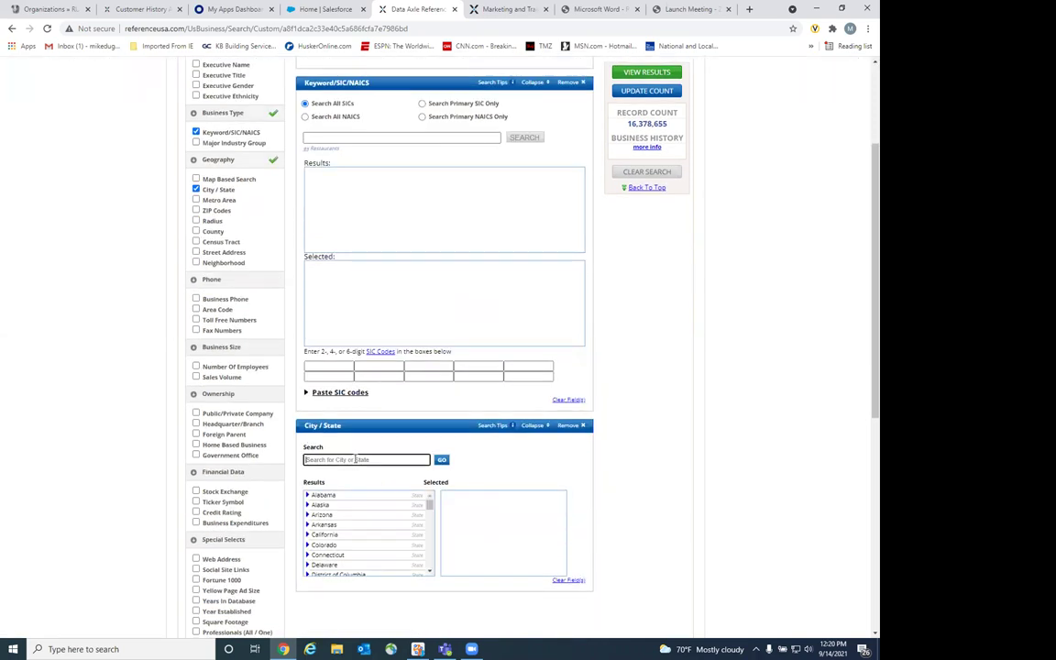
pyautogui.write('San Francisco')
pyautogui.click(441, 461)
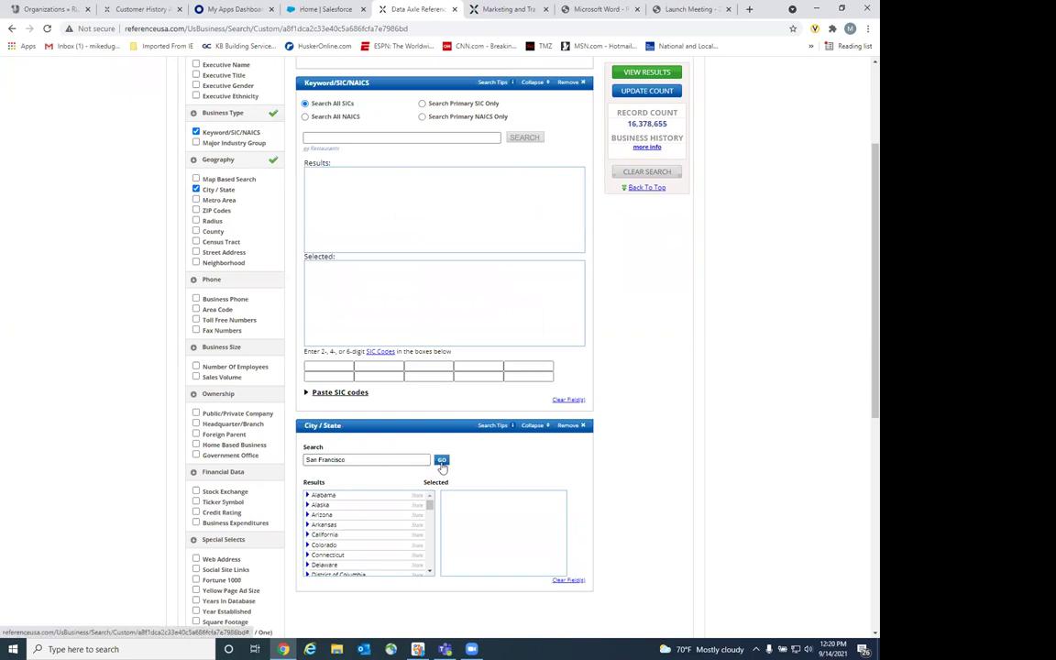
pyautogui.click(352, 497)
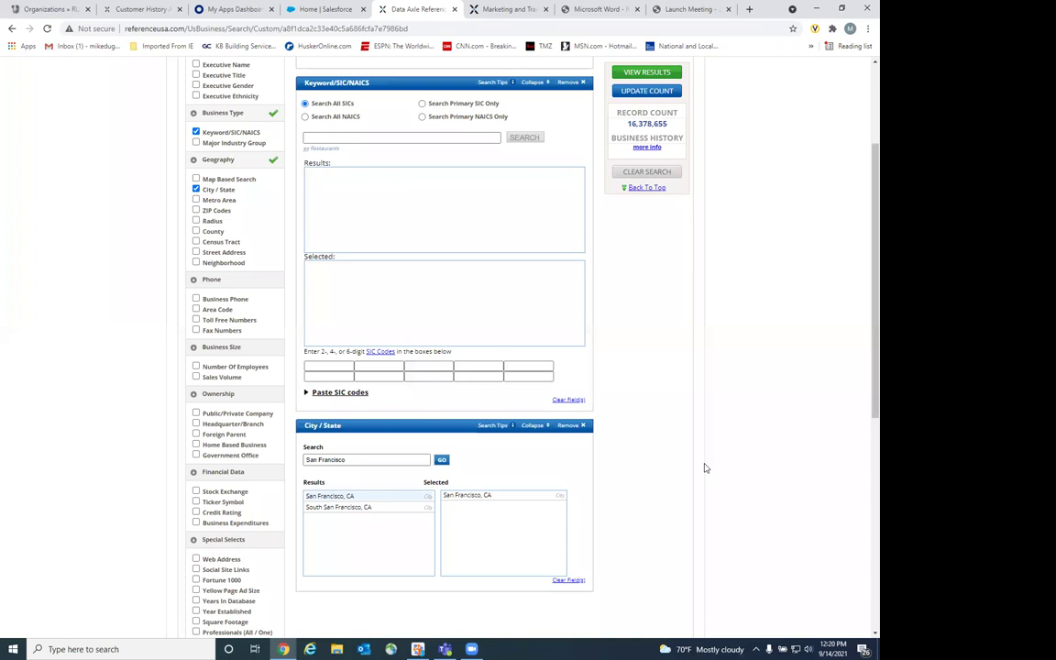
pyautogui.scroll(2, 705, 469)
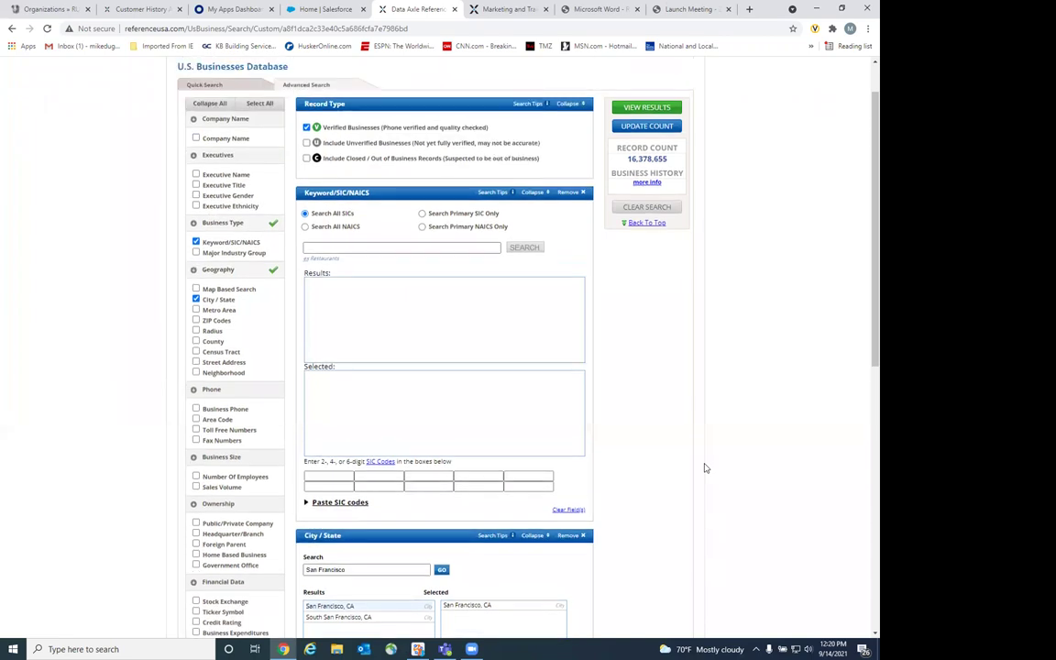
pyautogui.click(651, 130)
# Try the ZIP Codes criterion with 94117, clear the field and remove the criterion.
pyautogui.click(196, 321)
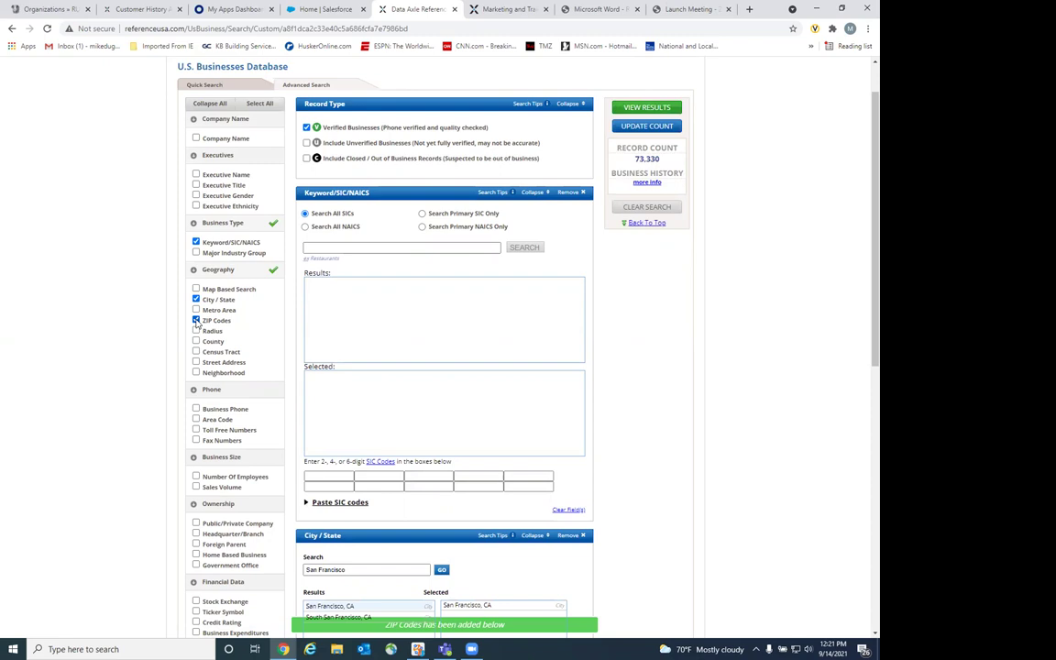
pyautogui.scroll(-3, 372, 353)
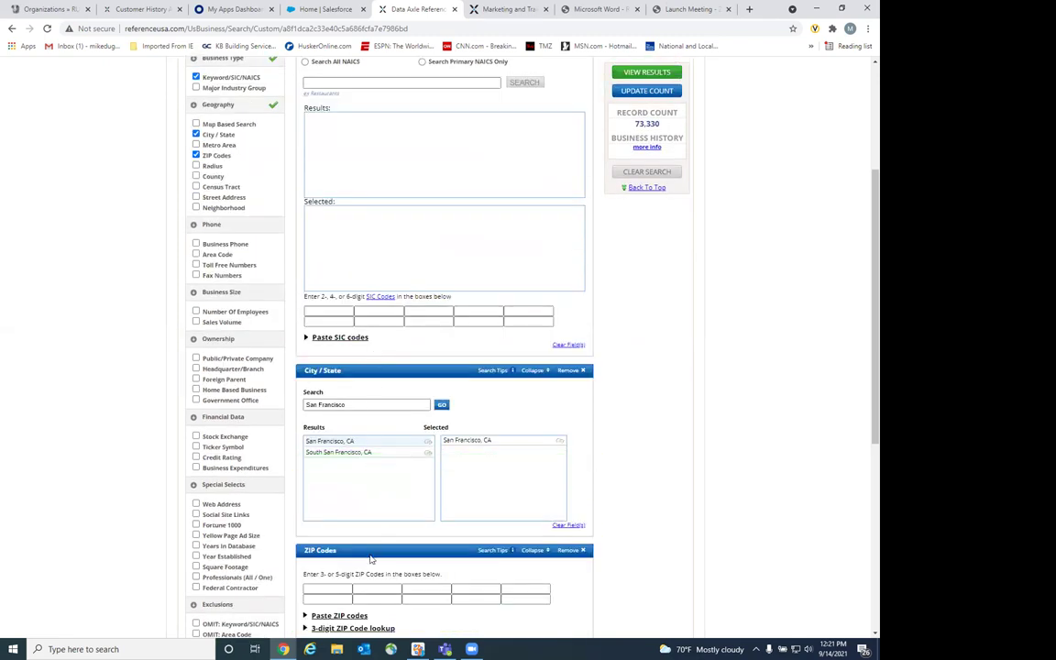
pyautogui.click(338, 591)
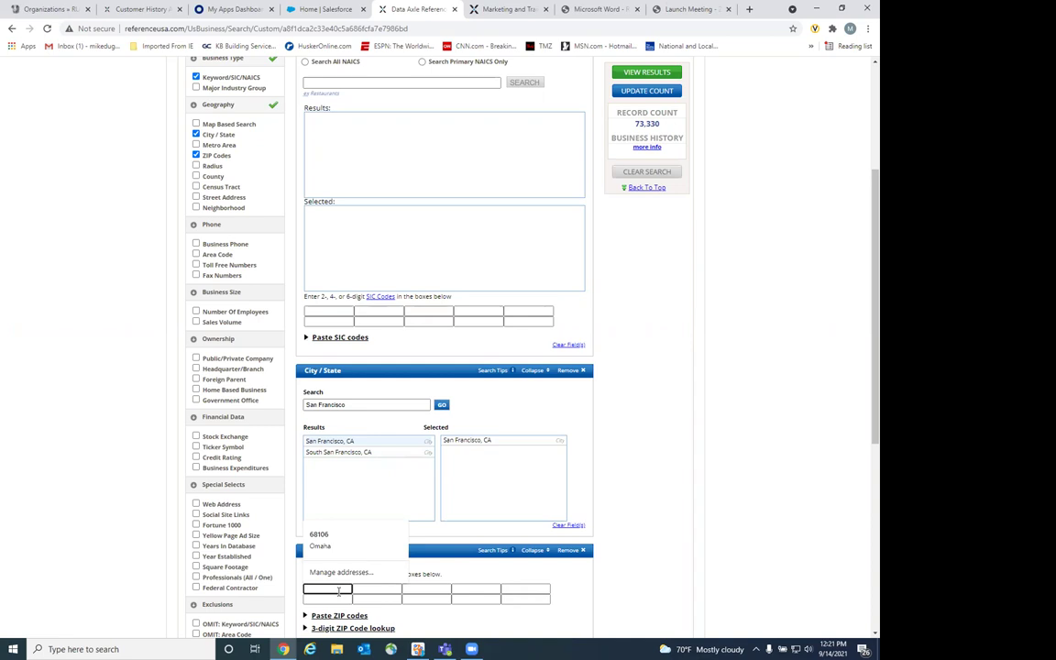
pyautogui.write('94117')
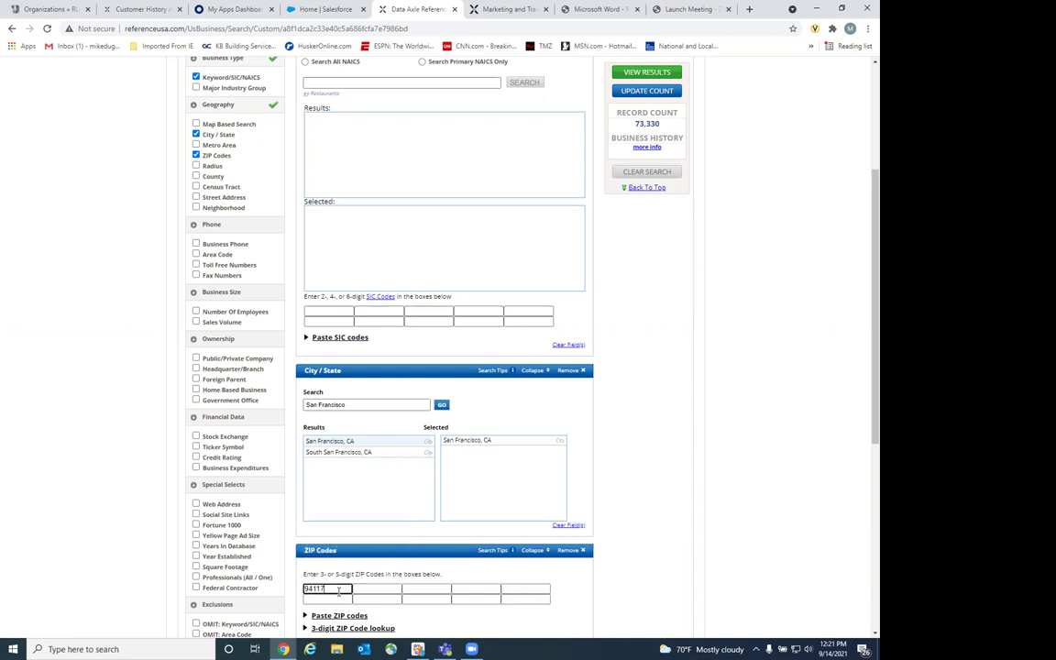
pyautogui.scroll(-1, 495, 481)
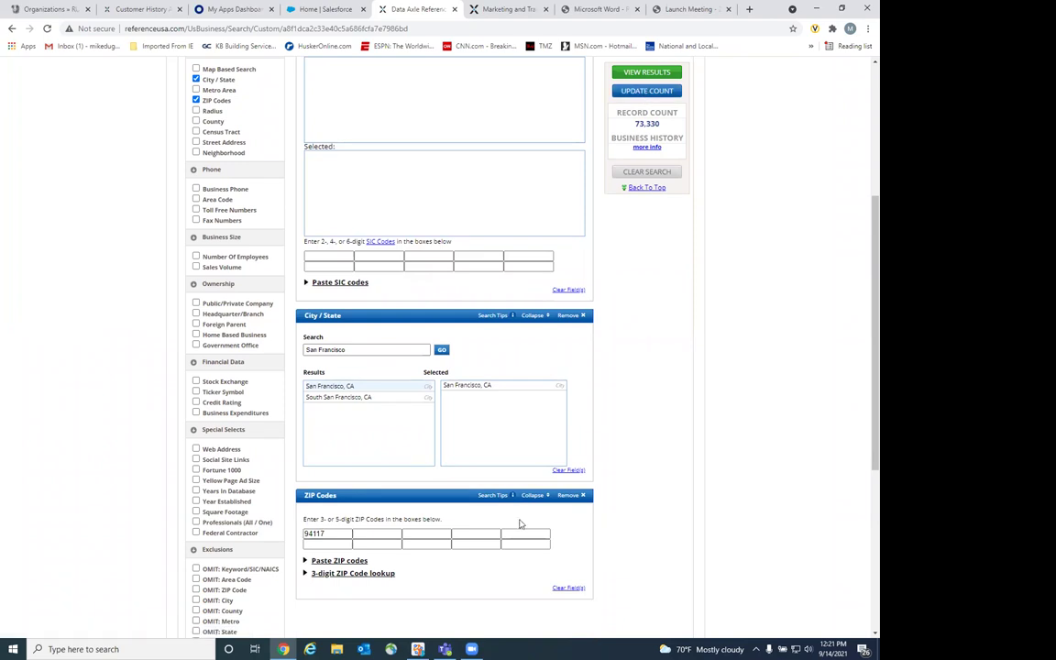
pyautogui.click(429, 556)
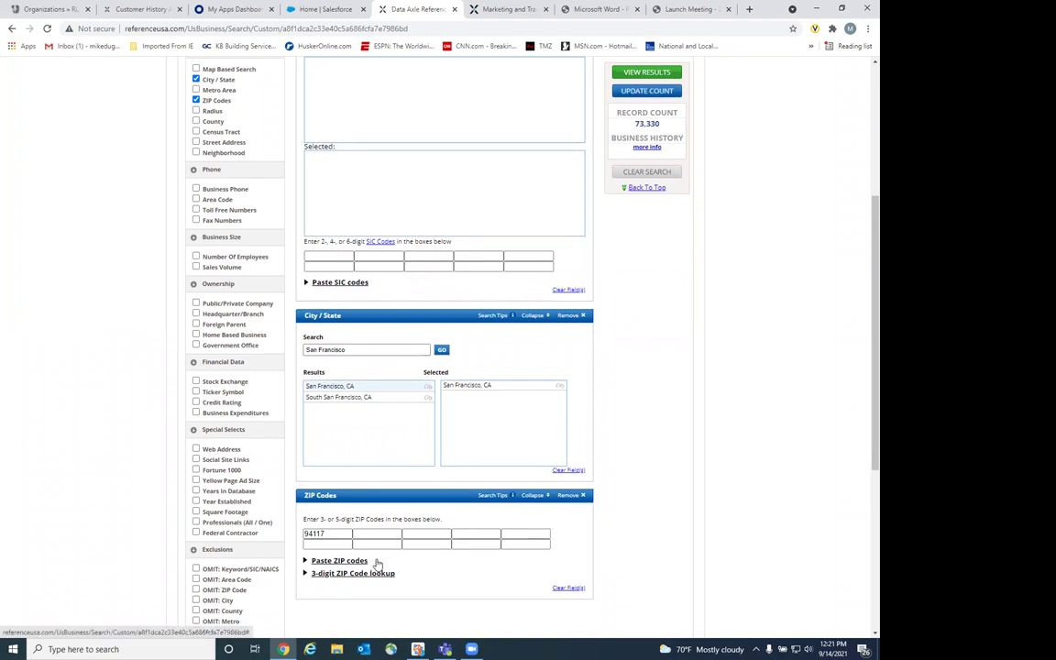
pyautogui.click(569, 588)
pyautogui.click(577, 496)
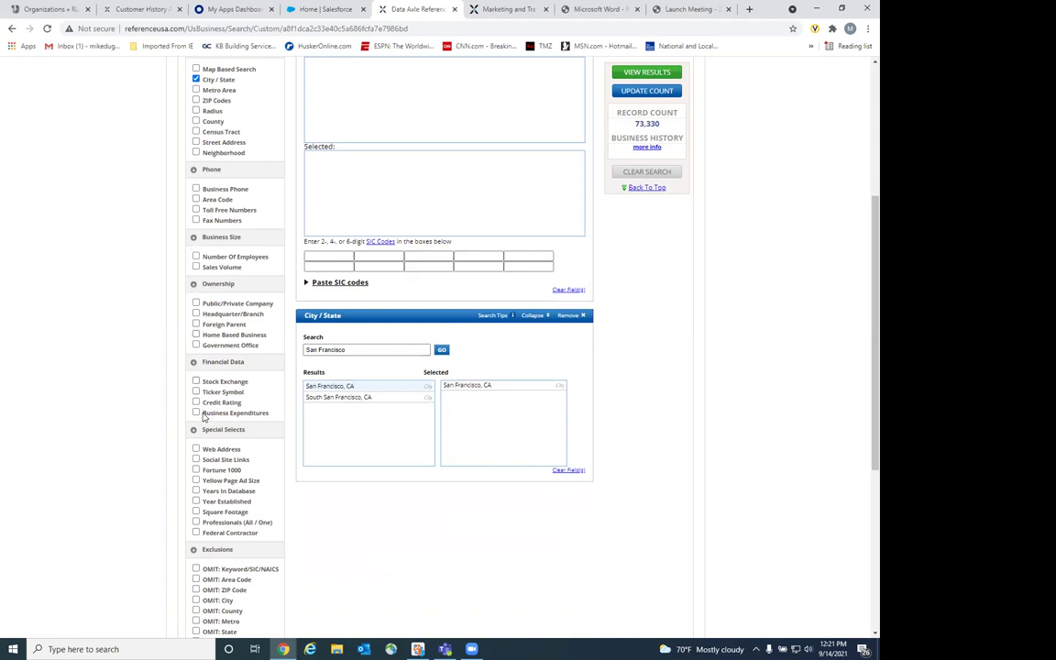
# Add the ZIP Codes criterion again, enter 94117 and open the search results.
pyautogui.scroll(1, 197, 302)
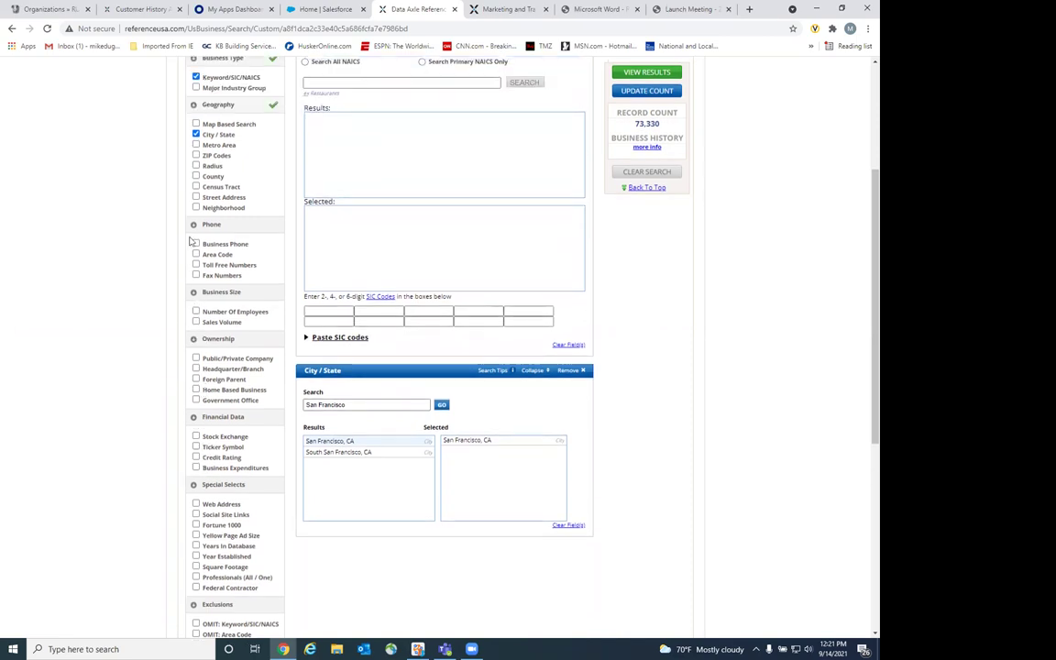
pyautogui.click(195, 156)
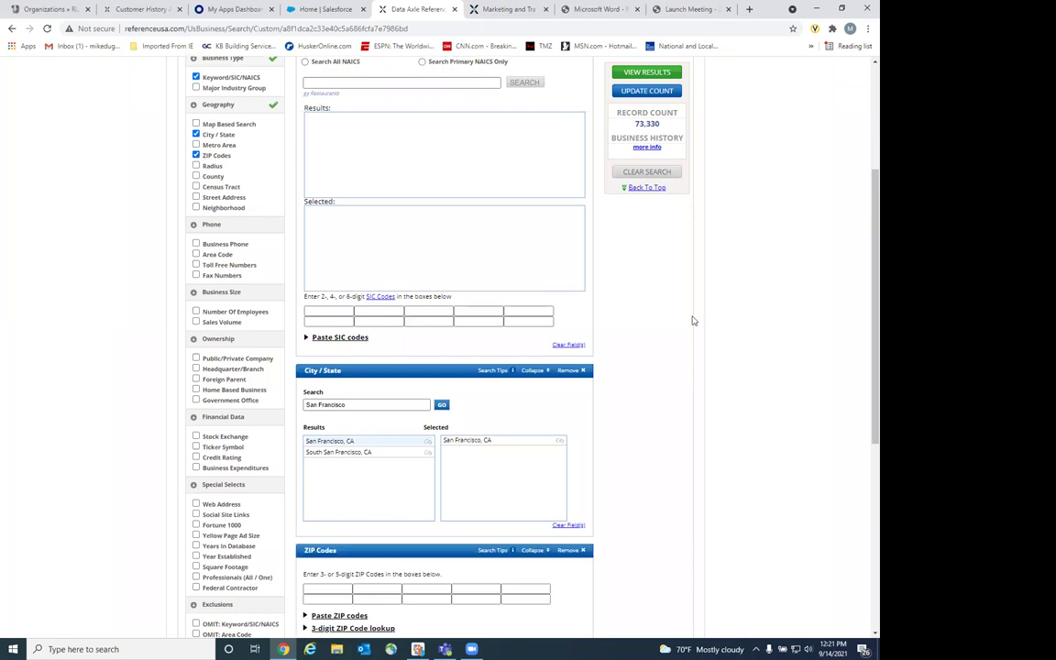
pyautogui.scroll(-2, 712, 354)
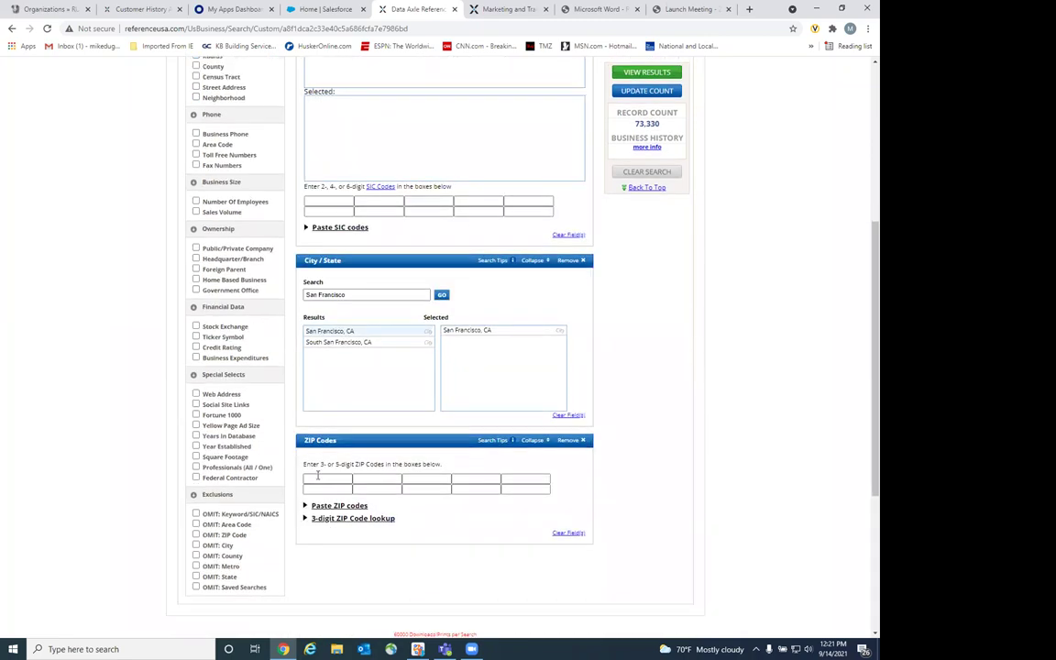
pyautogui.click(318, 478)
pyautogui.write('94117')
pyautogui.scroll(1, 733, 436)
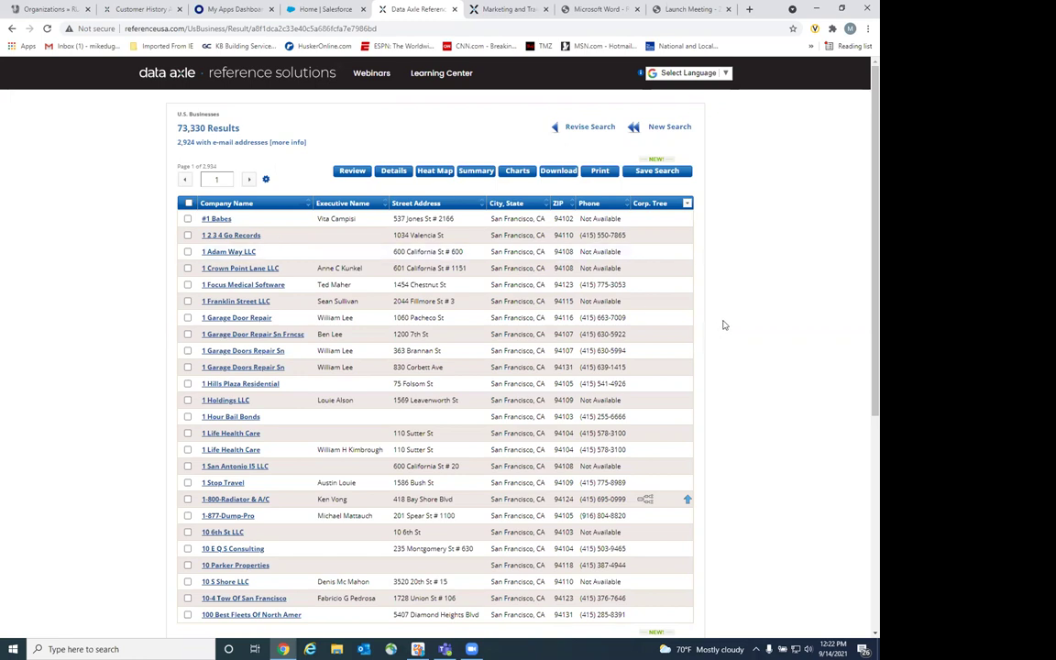
# Review the summary charts of the results by SIC code and employee size, and return to the results list.
pyautogui.click(518, 171)
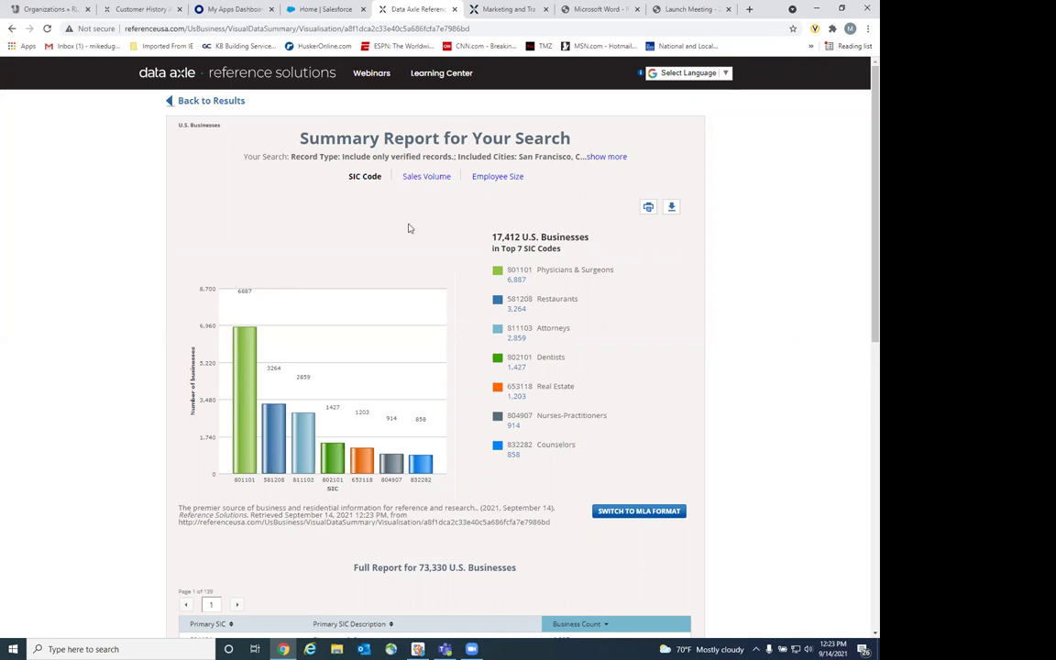
pyautogui.click(485, 177)
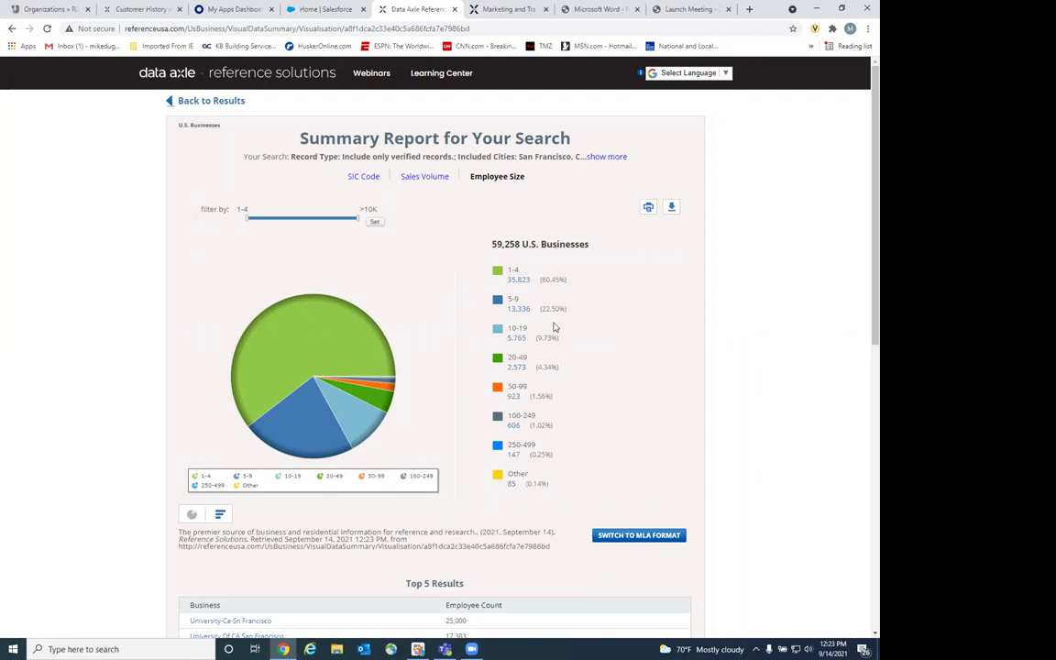
pyautogui.click(174, 101)
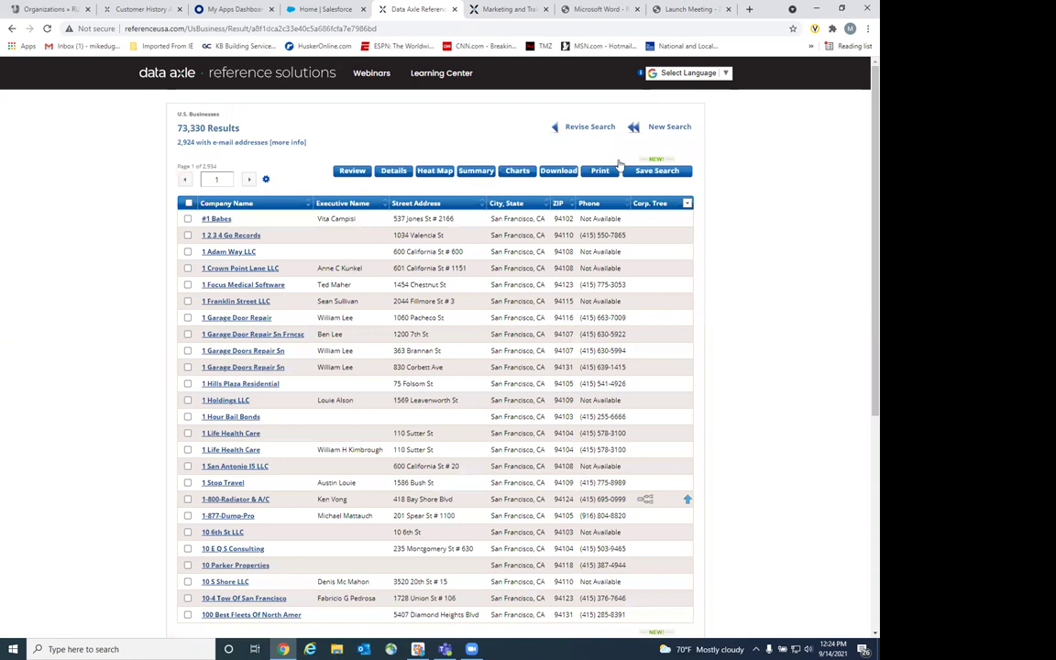
# Revise the search and remove the ZIP Codes and City / State criteria.
pyautogui.click(560, 131)
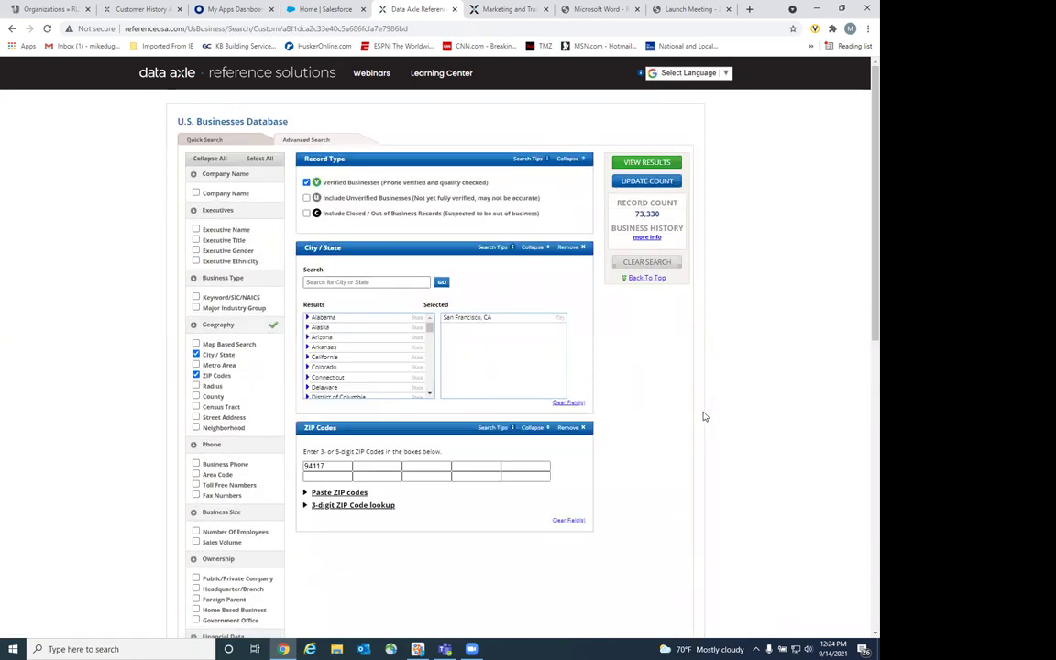
pyautogui.click(583, 427)
pyautogui.click(575, 247)
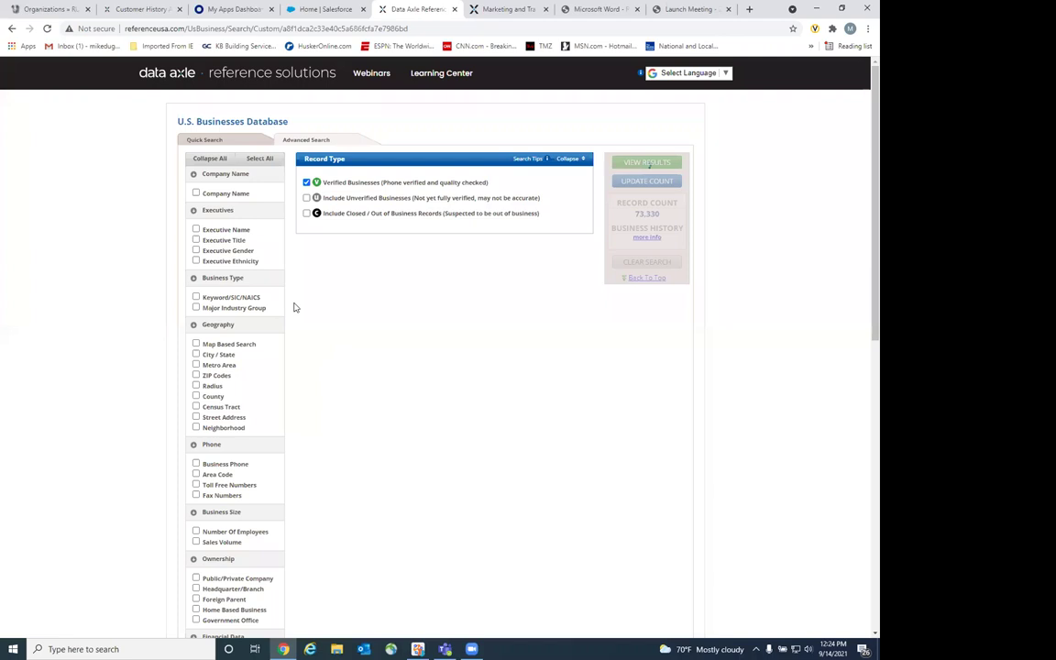
# Add the Business Phone and Number Of Employees criteria, and select every employee range from 1-4 through 500-999.
pyautogui.scroll(-2, 217, 218)
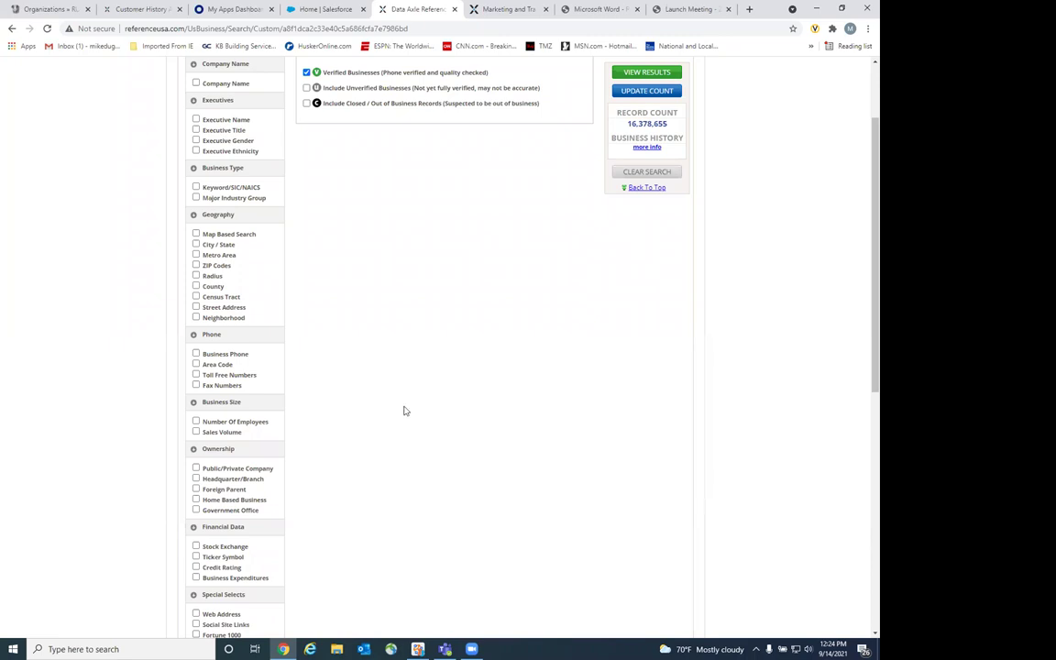
pyautogui.click(196, 355)
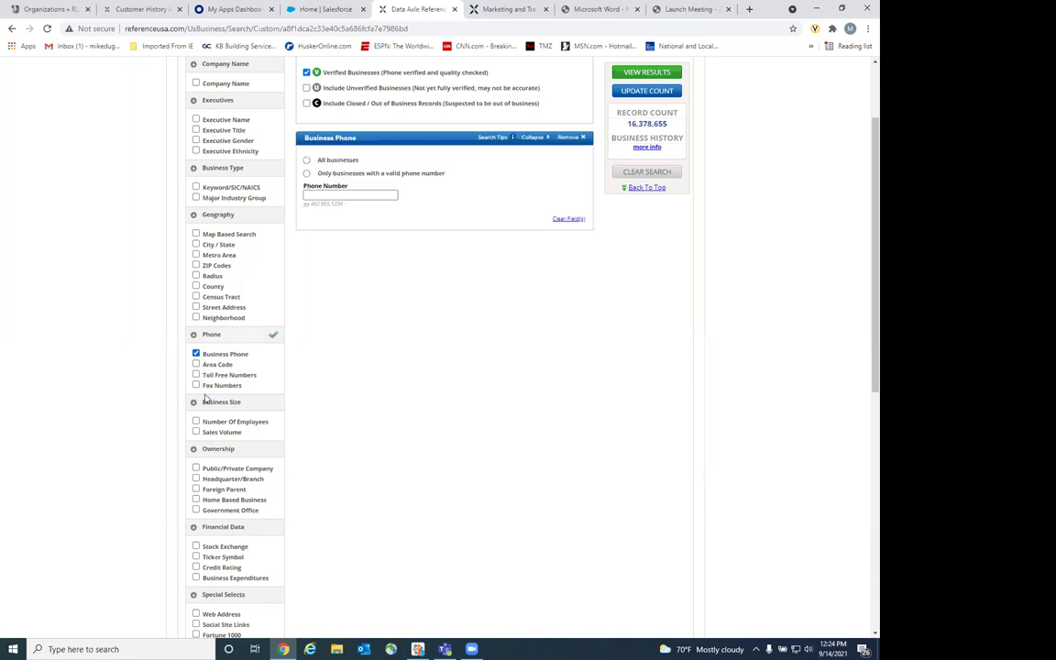
pyautogui.click(196, 422)
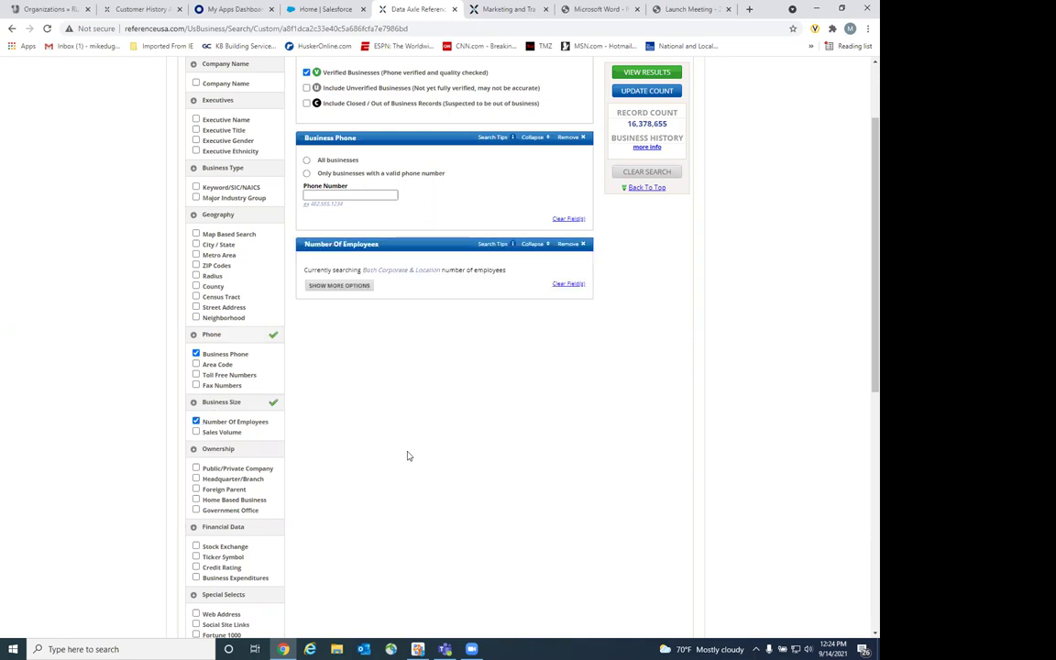
pyautogui.click(342, 284)
pyautogui.click(341, 273)
pyautogui.click(341, 281)
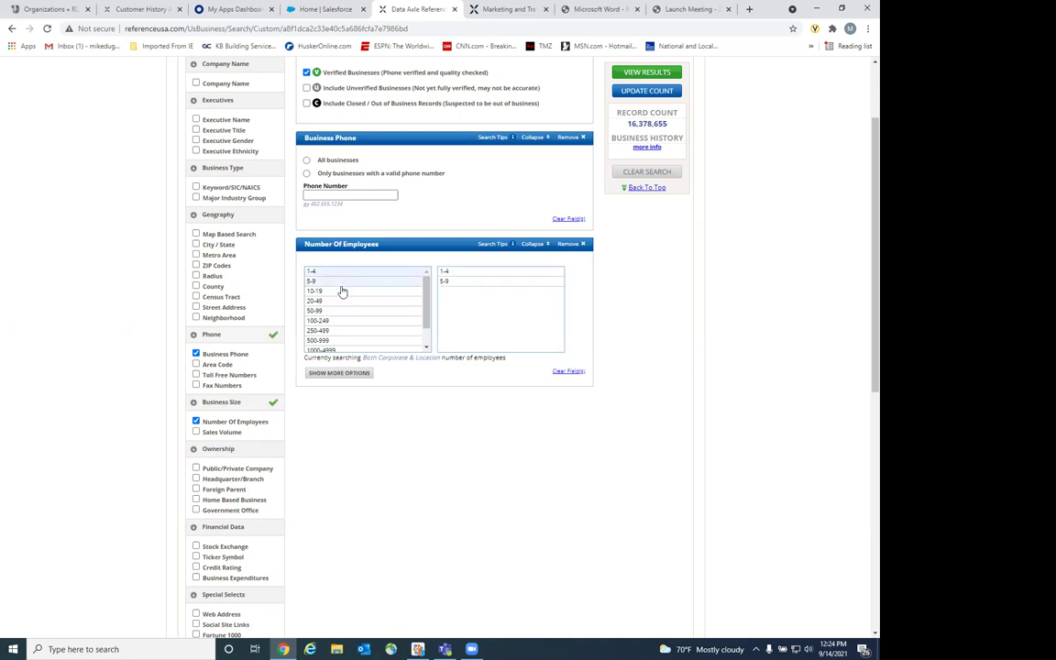
pyautogui.click(352, 339)
pyautogui.click(351, 330)
pyautogui.click(349, 319)
pyautogui.click(349, 311)
pyautogui.click(349, 301)
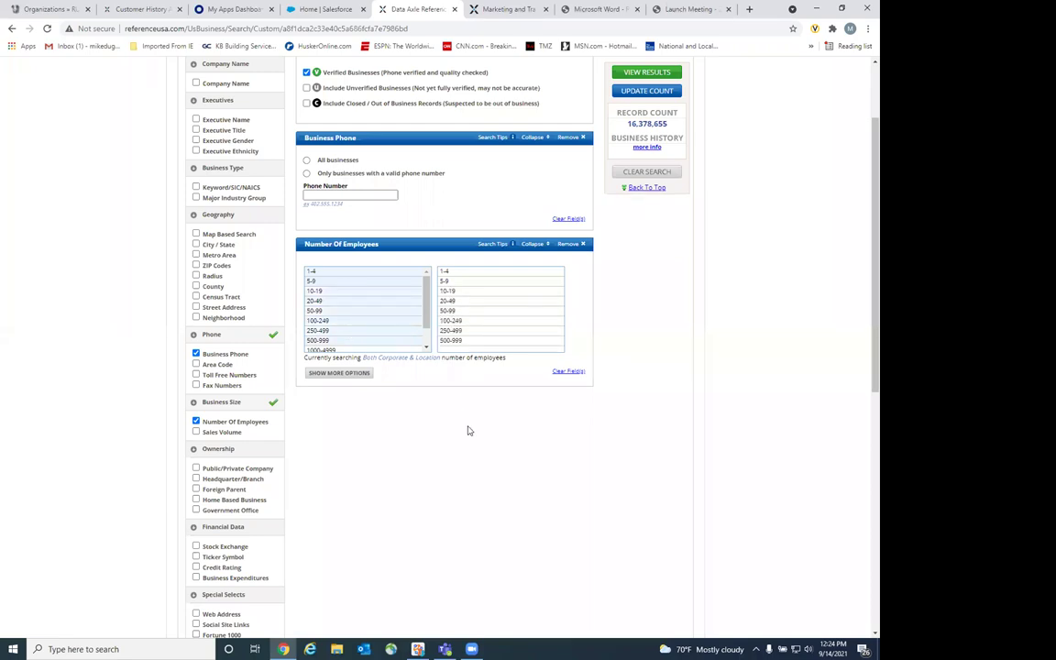
# Add San Francisco, CA as the City / State criterion alongside the employee ranges and update the record count.
pyautogui.scroll(1, 466, 430)
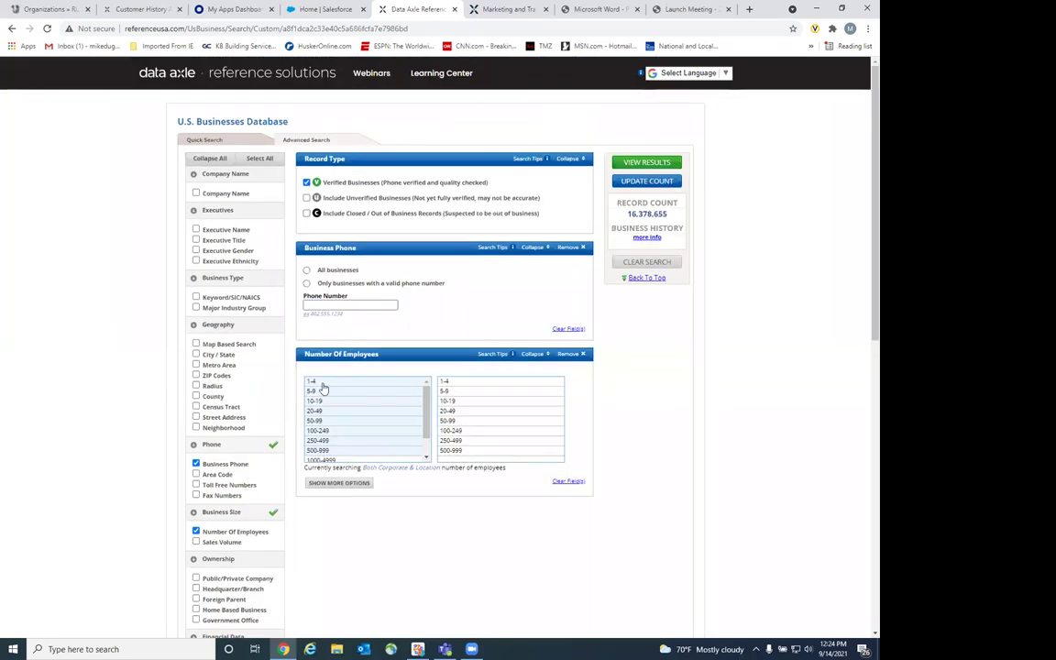
pyautogui.click(196, 354)
pyautogui.click(311, 282)
pyautogui.write('San Francisco')
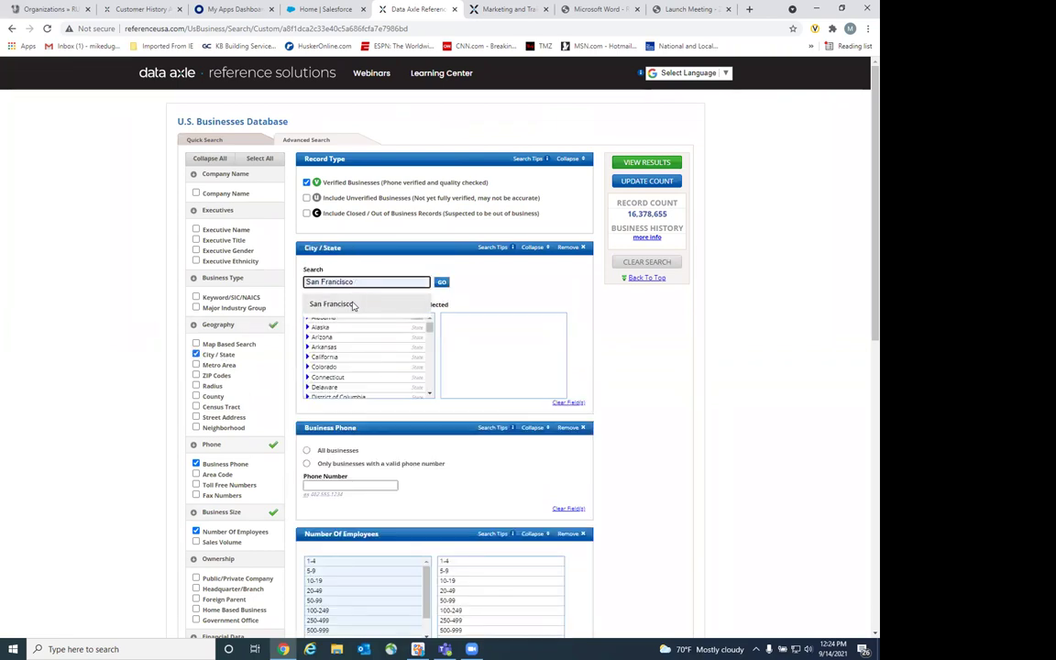
pyautogui.click(440, 284)
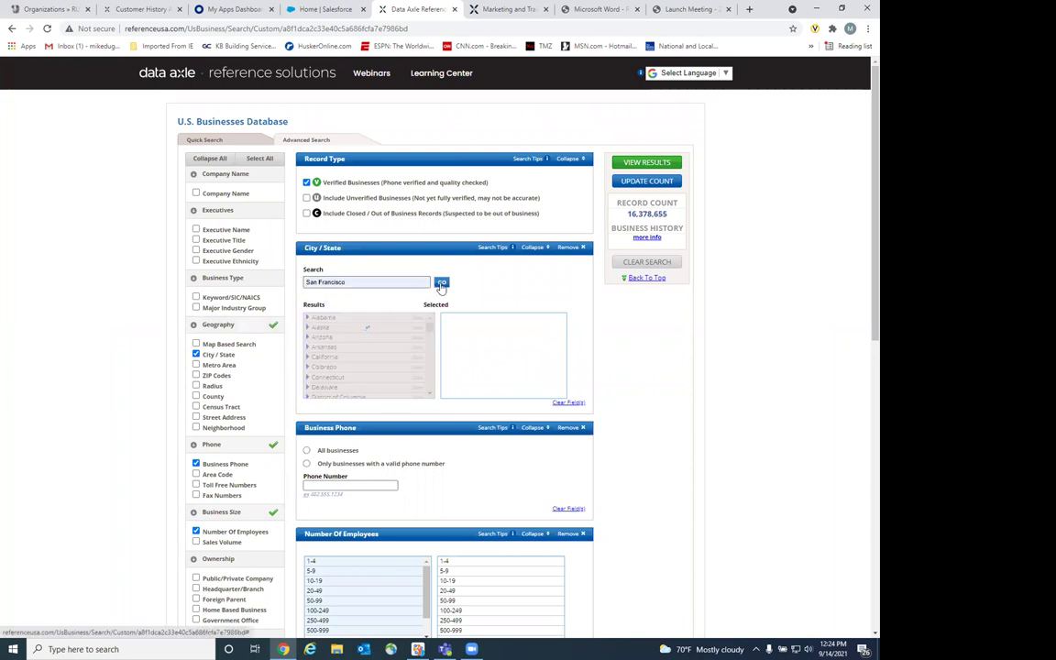
pyautogui.click(386, 318)
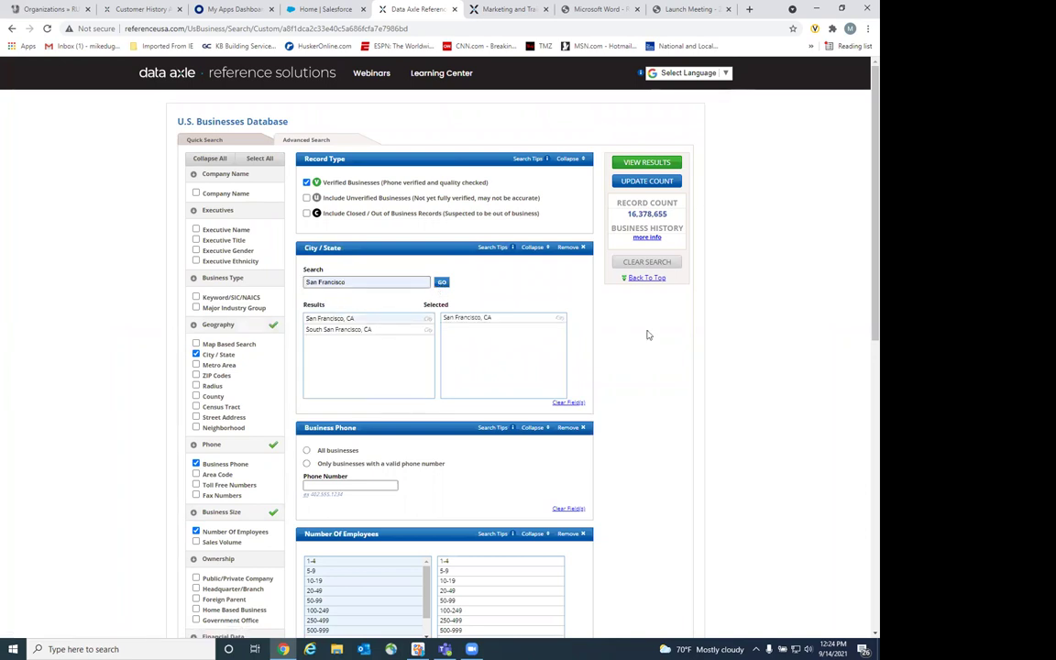
pyautogui.click(638, 183)
# Remove the Number Of Employees criterion from the search.
pyautogui.scroll(-1, 245, 489)
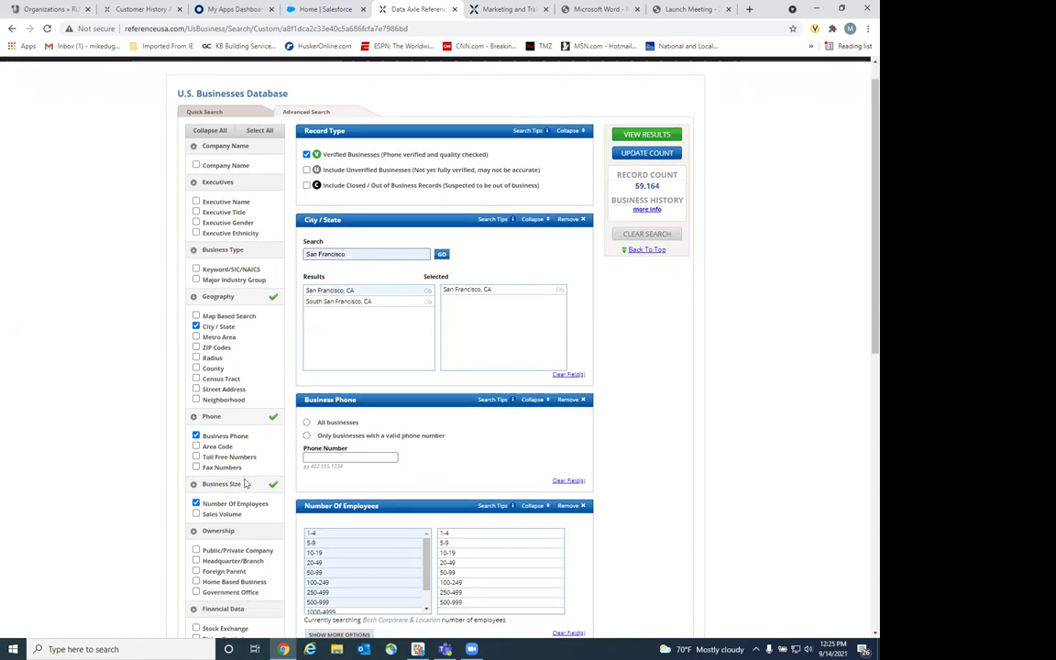
pyautogui.scroll(-2, 246, 489)
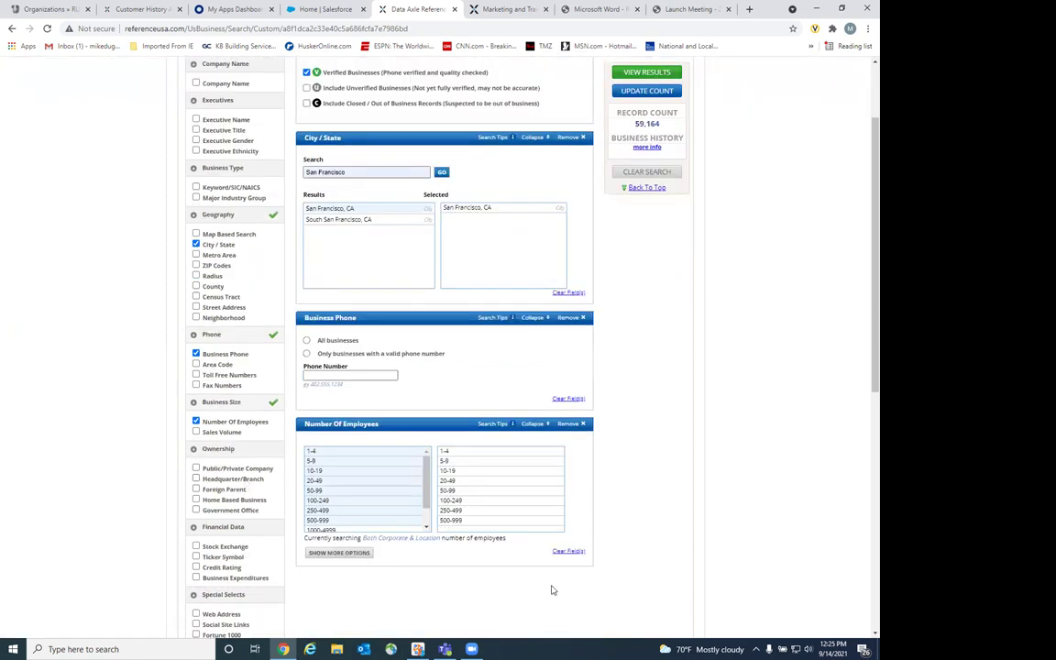
pyautogui.click(584, 423)
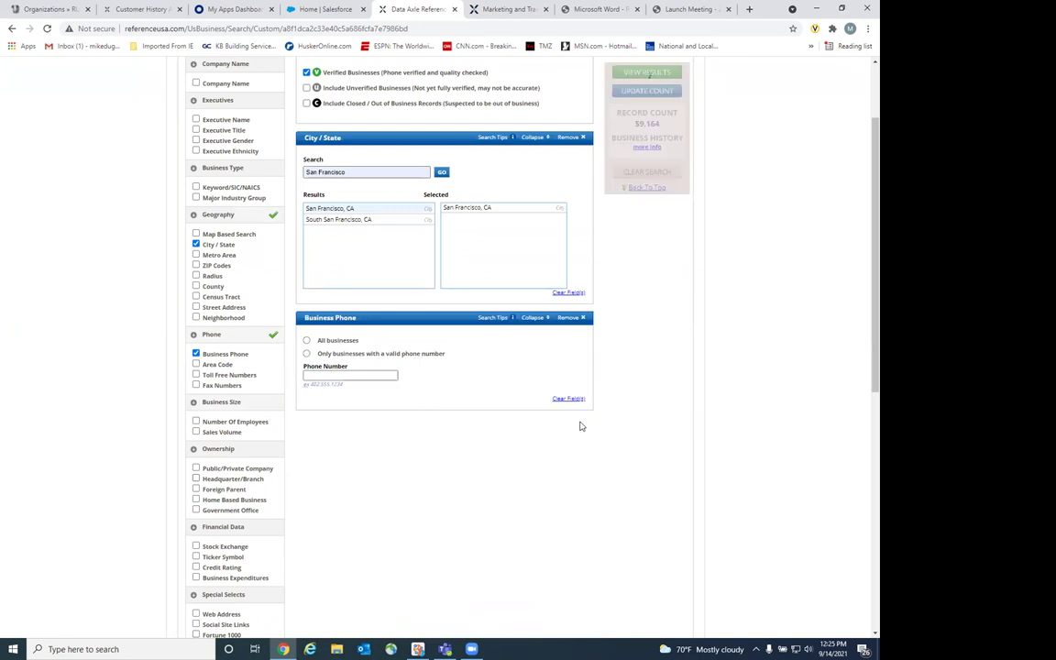
# Remove the Business Phone and City / State criteria from the search.
pyautogui.click(585, 318)
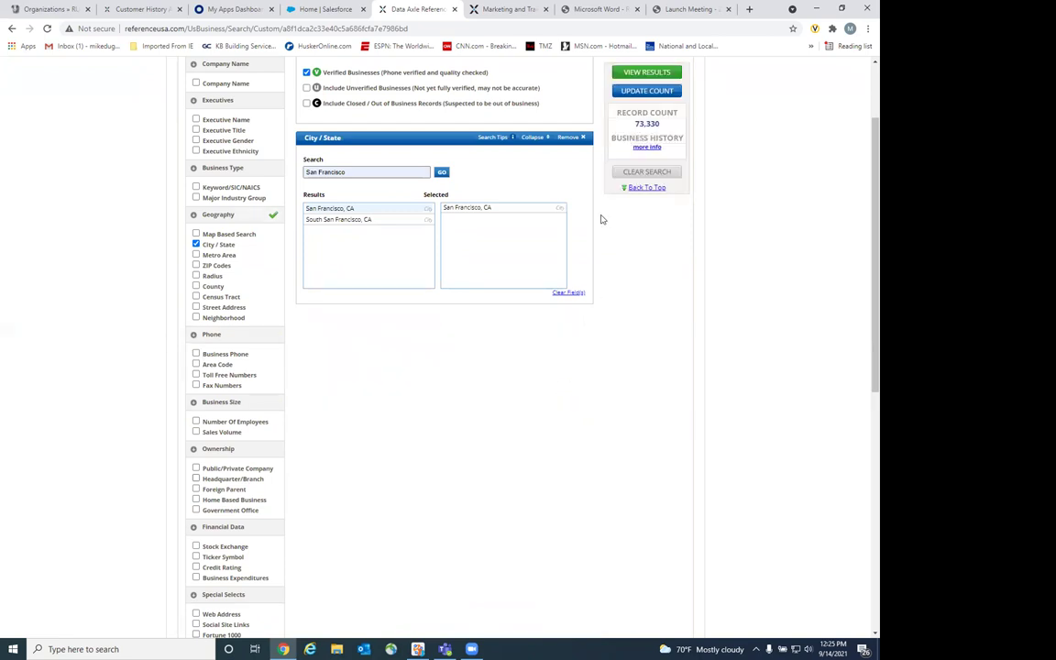
pyautogui.click(584, 137)
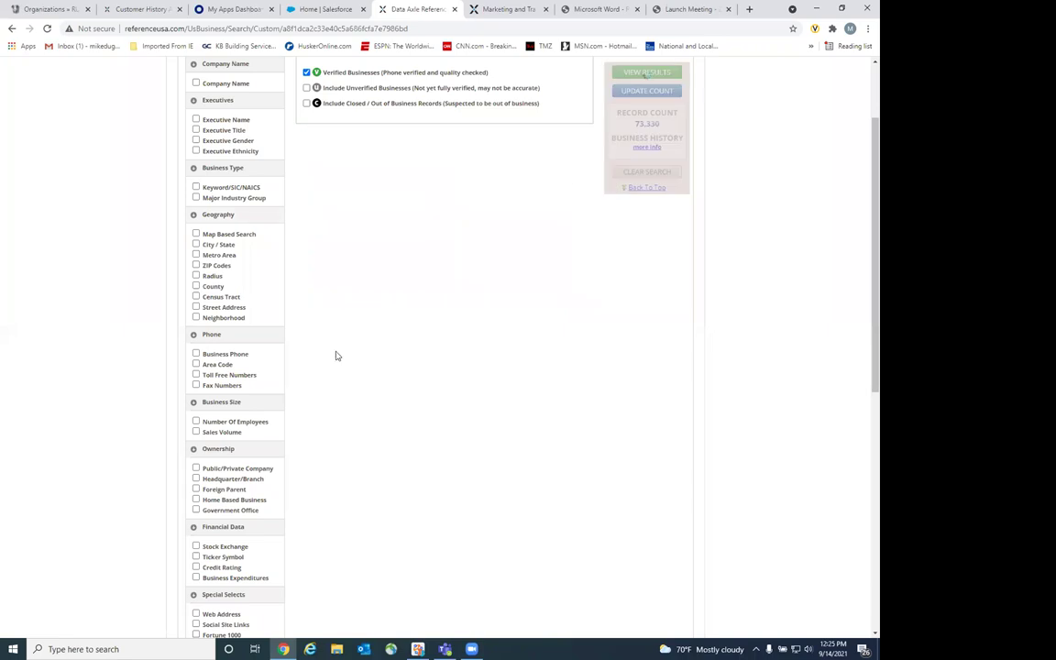
# Add the Sales Volume criterion and look through its sales ranges up to Over $1 Billion.
pyautogui.click(196, 432)
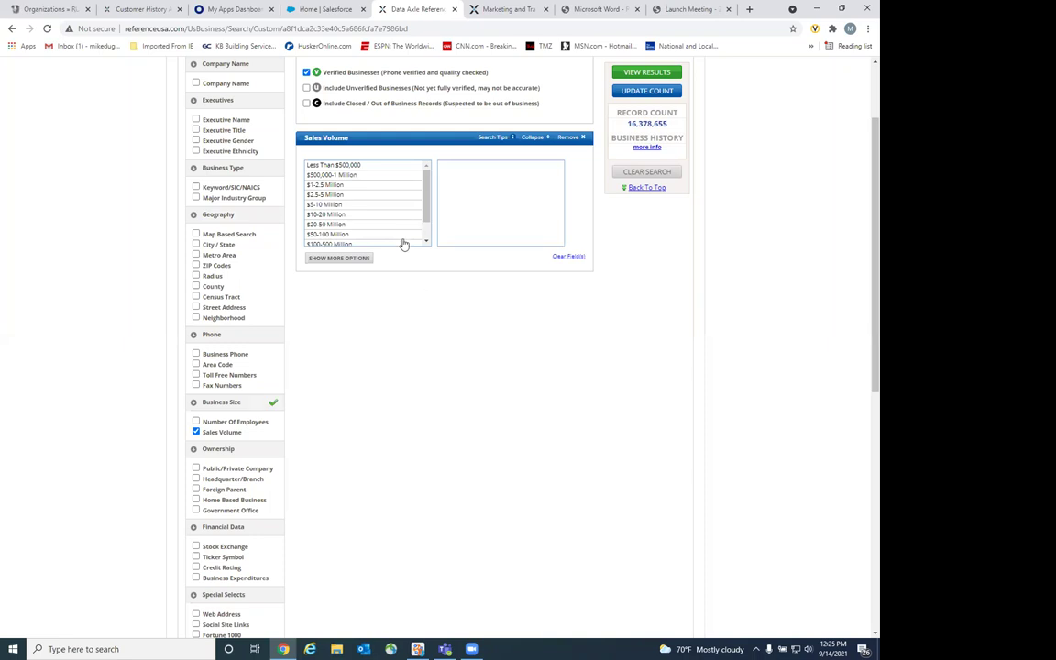
pyautogui.scroll(-1, 379, 186)
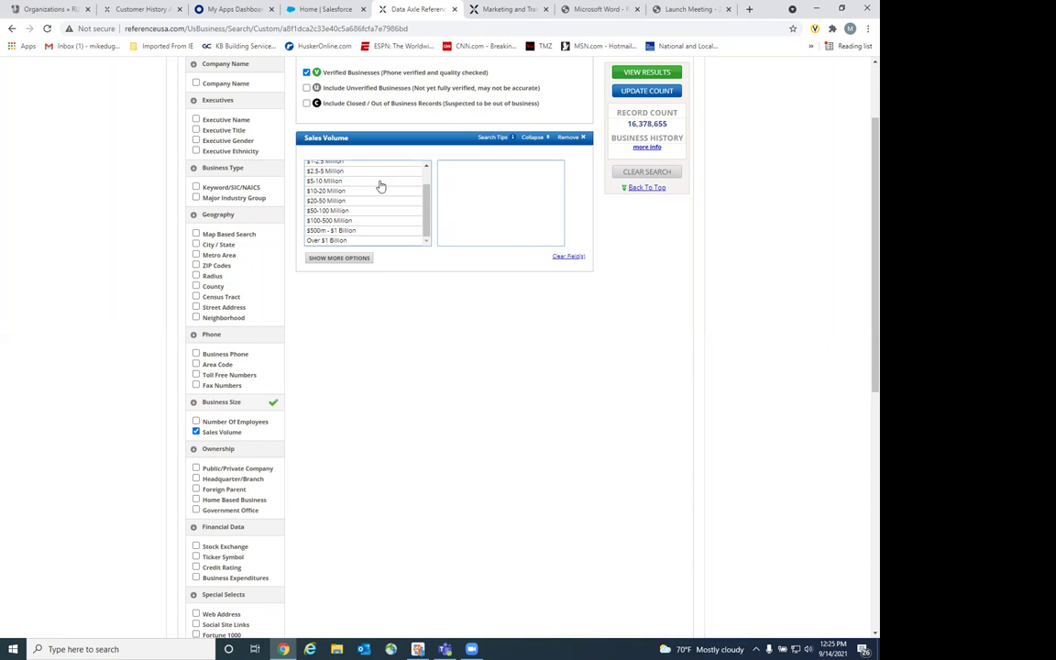
pyautogui.scroll(-1, 369, 408)
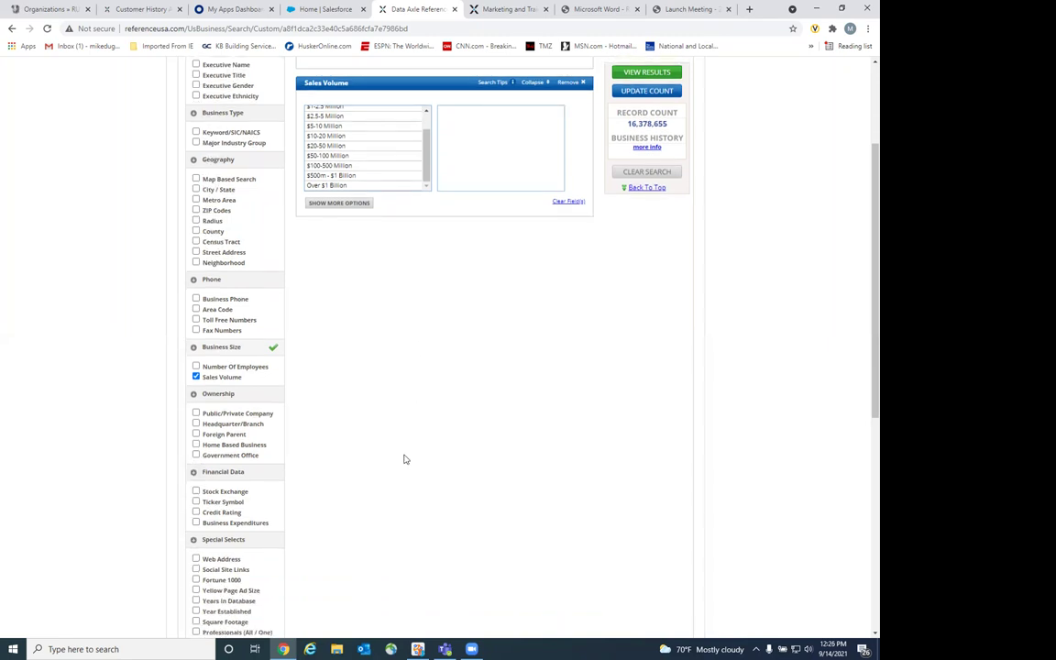
# Try the Public/Private Company criterion with only publicly owned companies, and remove the criterion again.
pyautogui.click(197, 413)
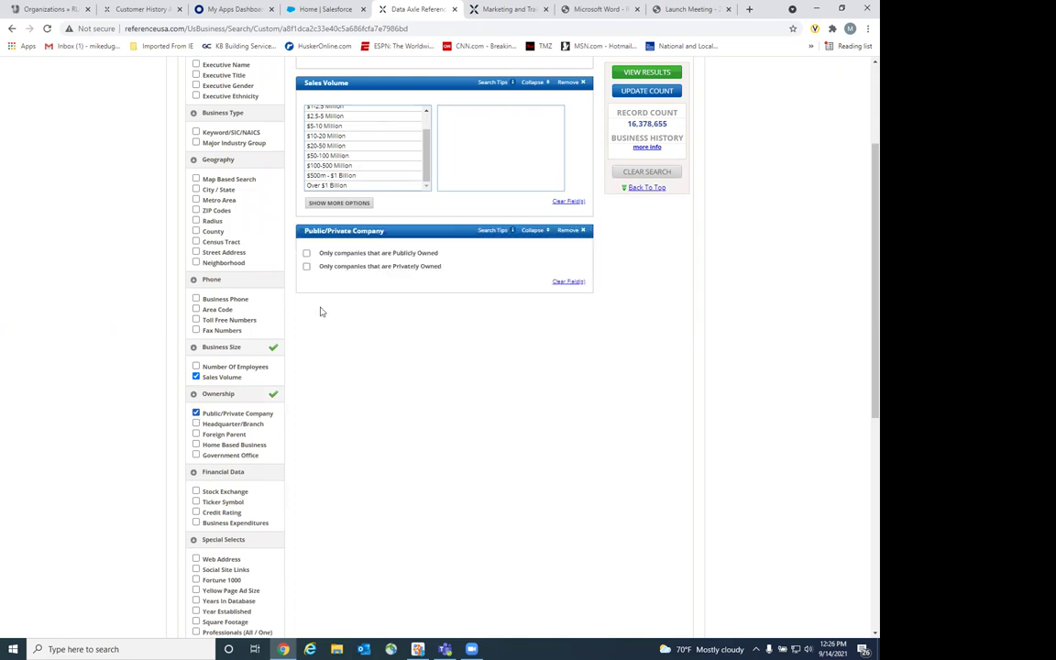
pyautogui.click(307, 253)
pyautogui.click(583, 230)
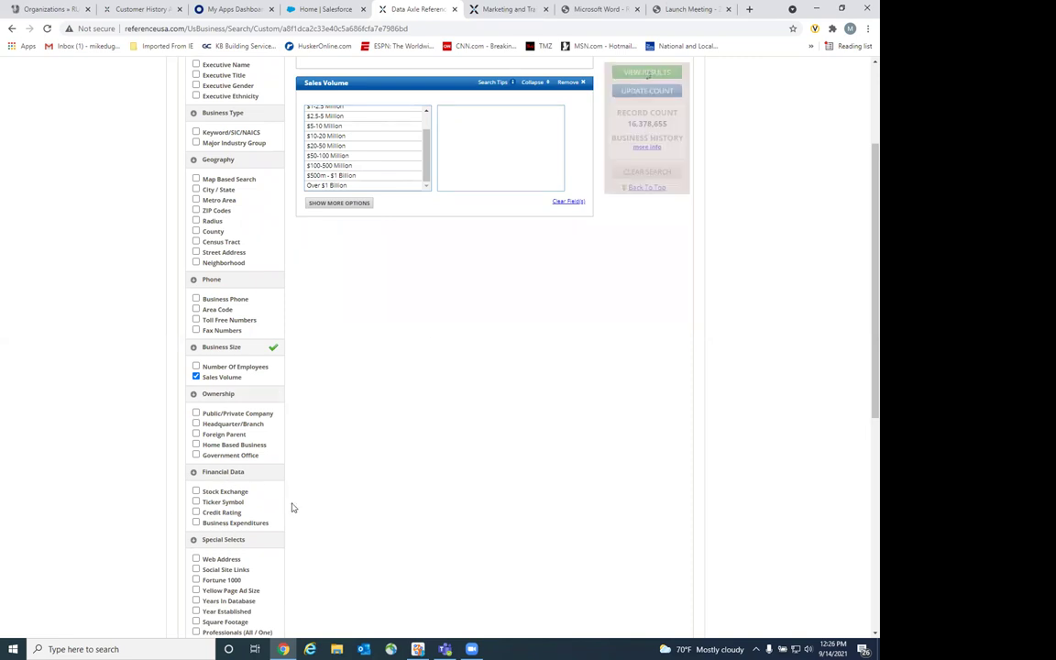
# Add the Headquarter/Branch criterion, try its Headquarter, Branch and Single Location options, and clear them again.
pyautogui.scroll(-1, 275, 458)
pyautogui.click(195, 368)
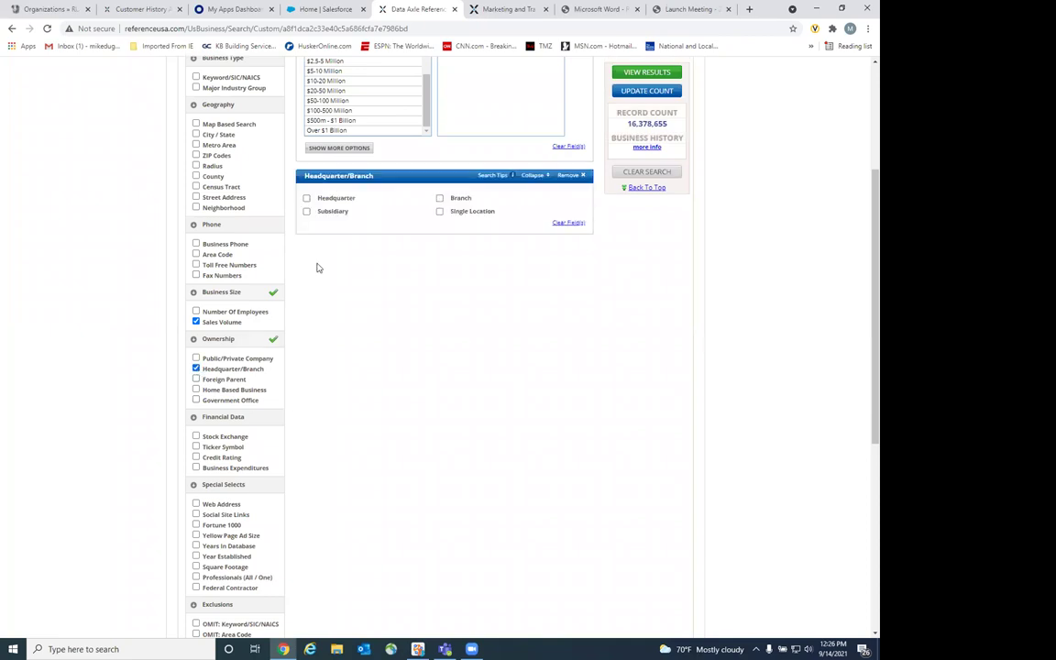
pyautogui.click(307, 198)
pyautogui.click(439, 199)
pyautogui.click(439, 198)
pyautogui.click(439, 210)
pyautogui.click(439, 211)
pyautogui.click(306, 198)
pyautogui.scroll(-1, 332, 361)
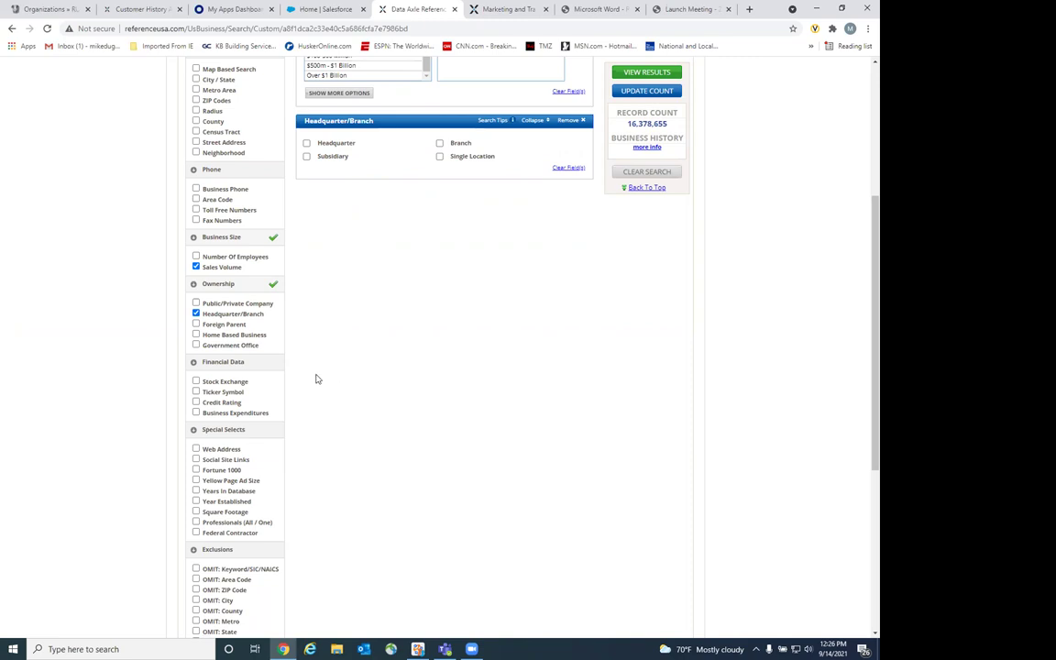
# Preview the Stock Exchange, Credit Rating and Web Address criteria in turn, removing each one after viewing its options.
pyautogui.scroll(-2, 317, 378)
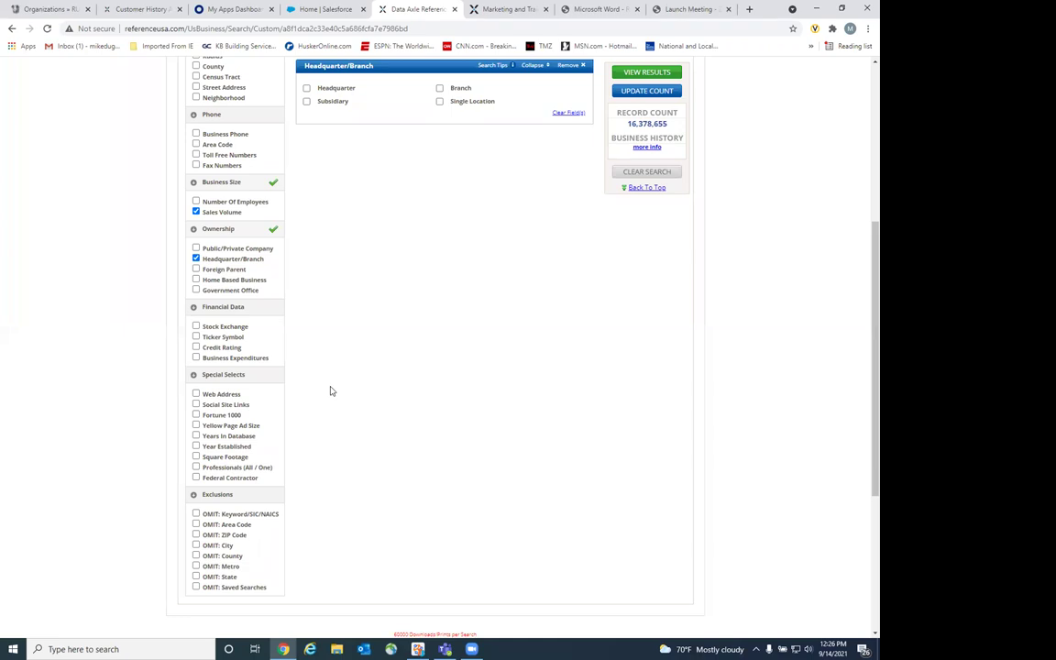
pyautogui.click(195, 327)
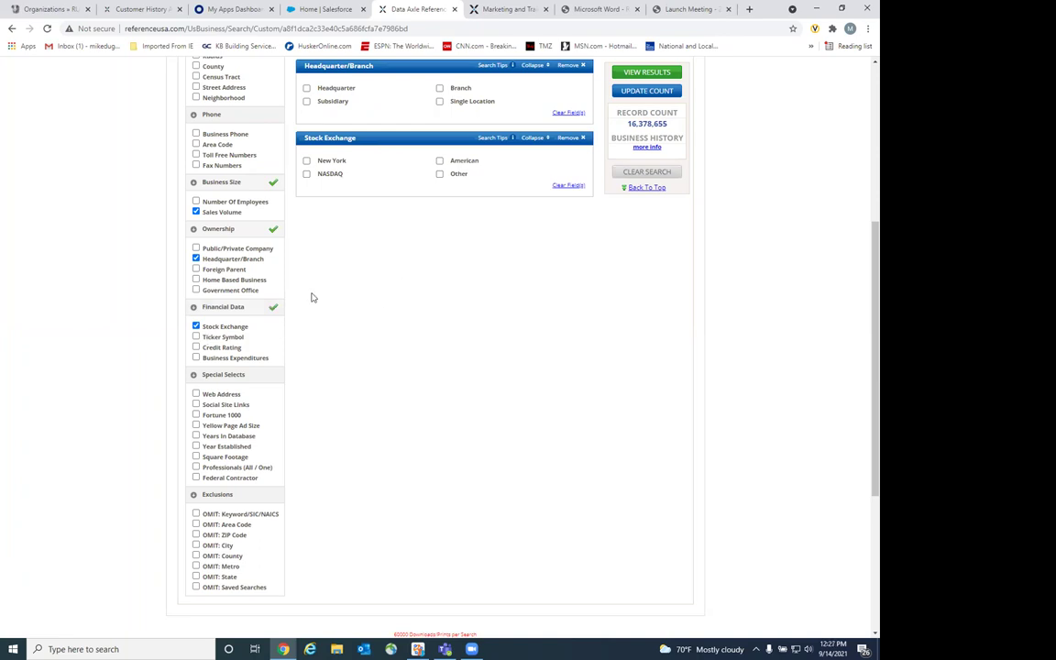
pyautogui.click(196, 326)
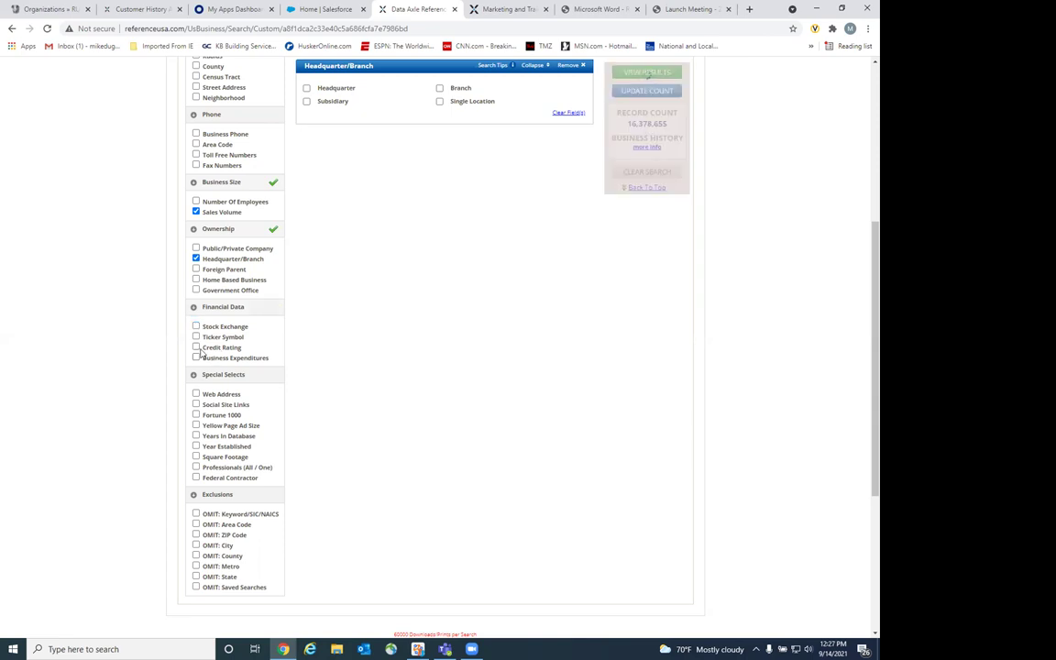
pyautogui.click(196, 349)
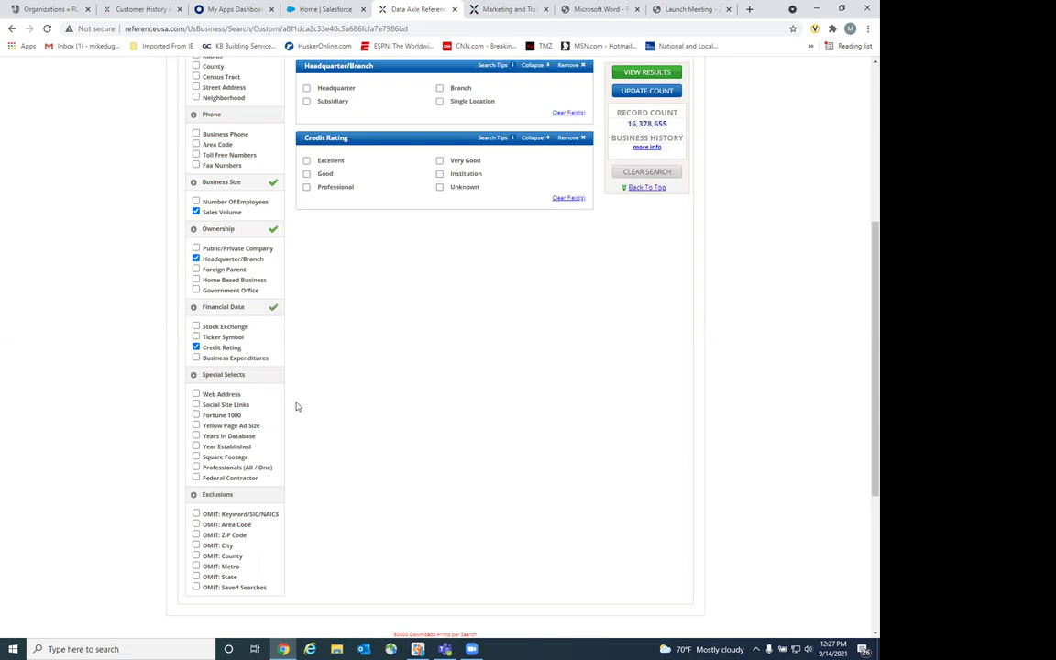
pyautogui.click(195, 347)
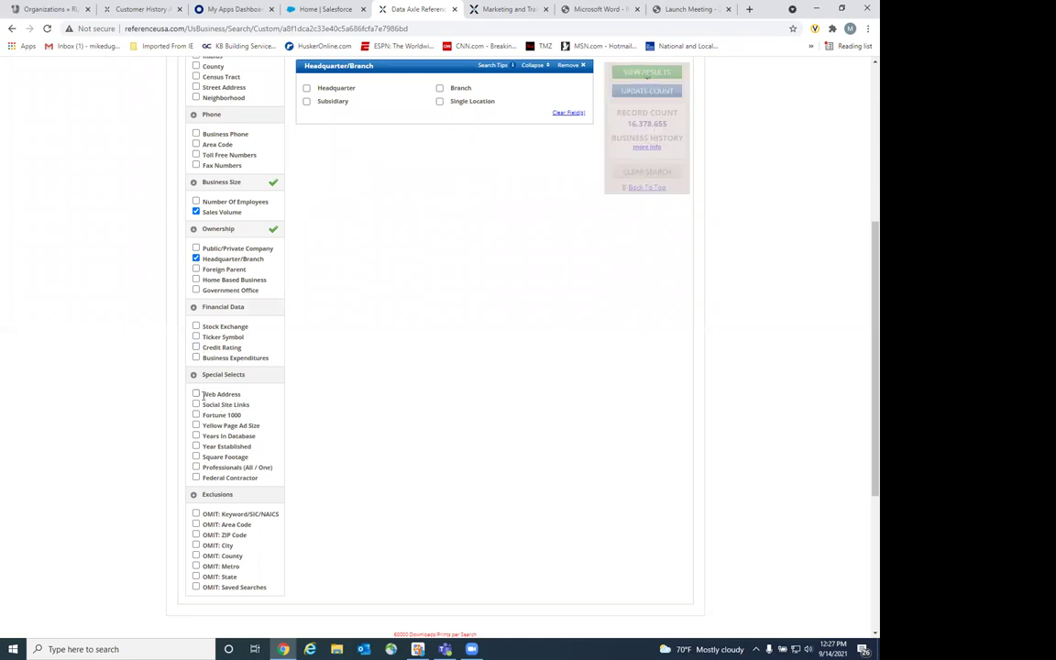
pyautogui.click(195, 394)
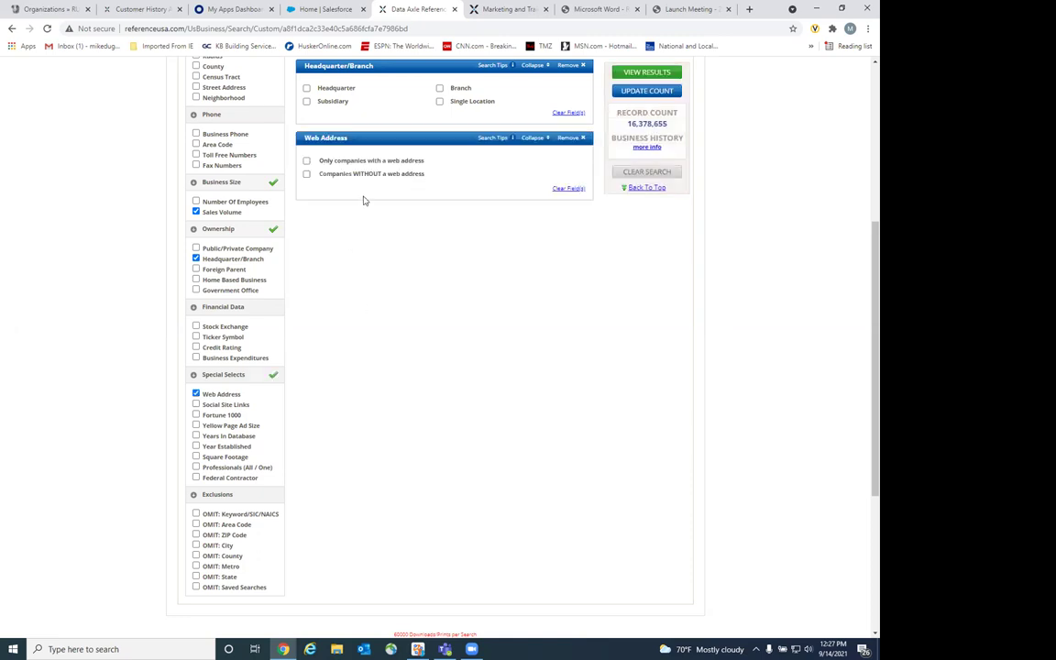
pyautogui.click(570, 139)
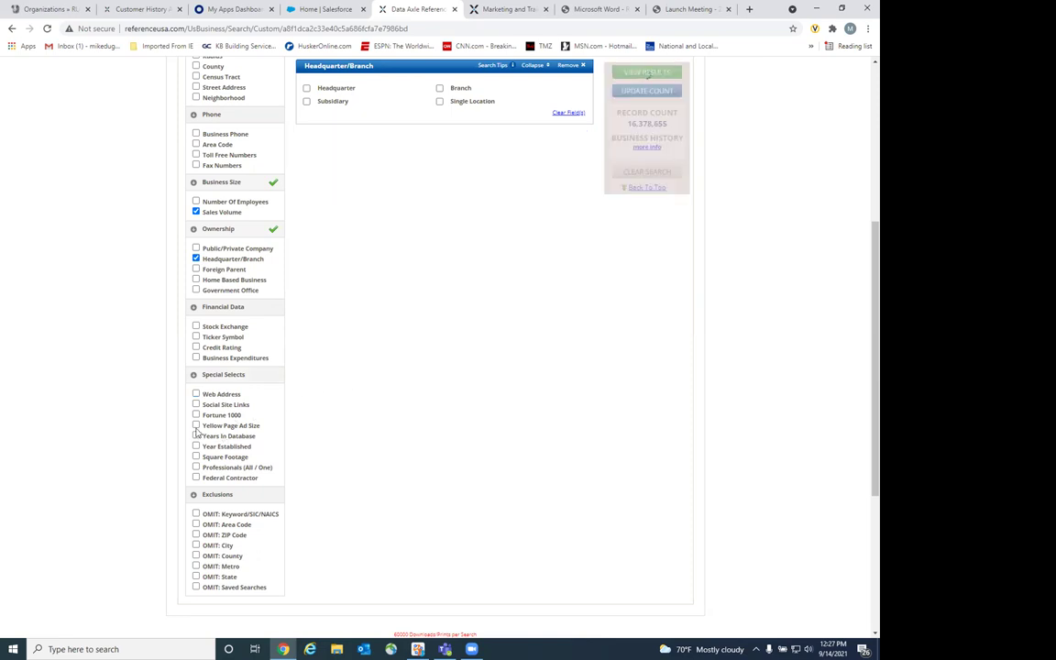
# Add the Yellow Page Ad Size, Square Footage and Professionals (All / One) criteria to the search.
pyautogui.click(196, 425)
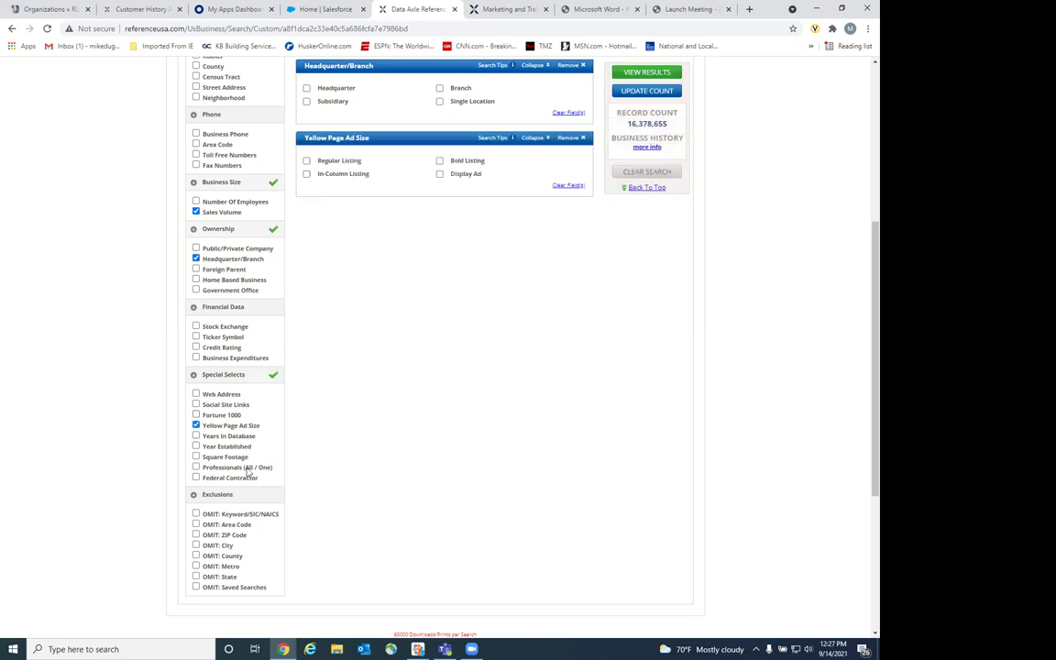
pyautogui.click(196, 457)
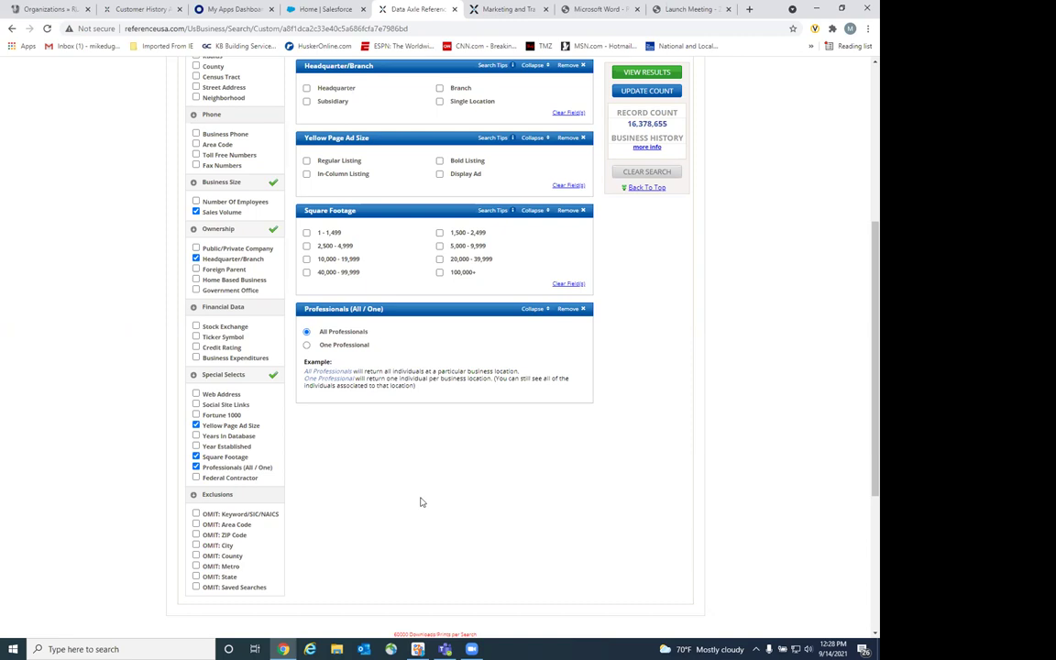
# Add the OMIT: Area Code exclusion and enter an area code to leave out.
pyautogui.click(195, 524)
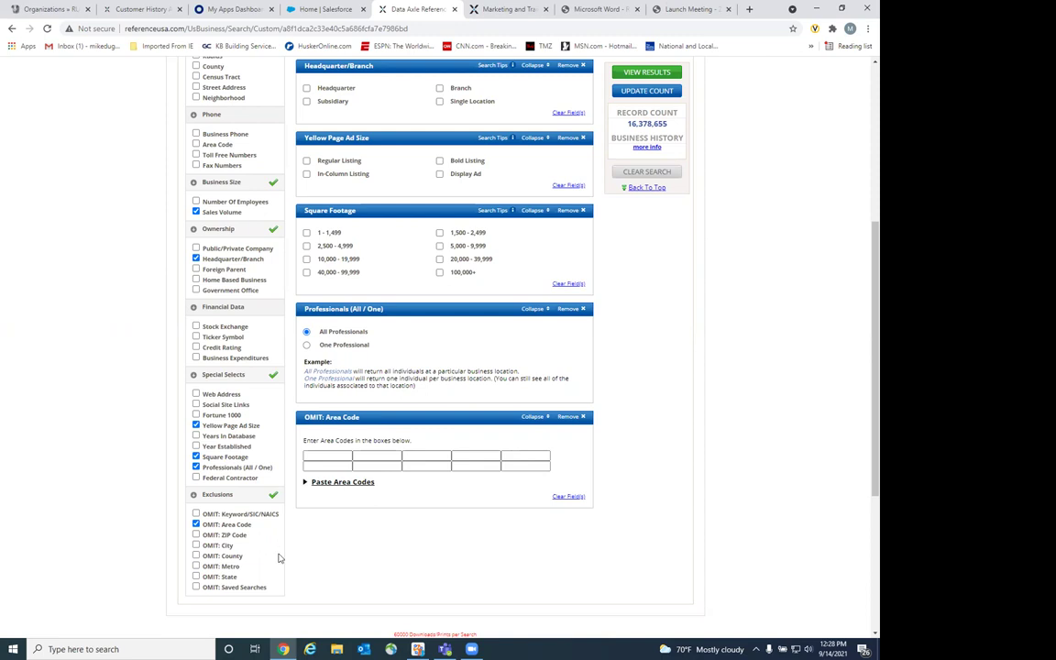
pyautogui.click(334, 466)
pyautogui.click(345, 456)
pyautogui.write('8')
pyautogui.write('8106')
# Remove all added criteria from the search, from the OMIT: Area Code exclusion back to Sales Volume.
pyautogui.click(582, 417)
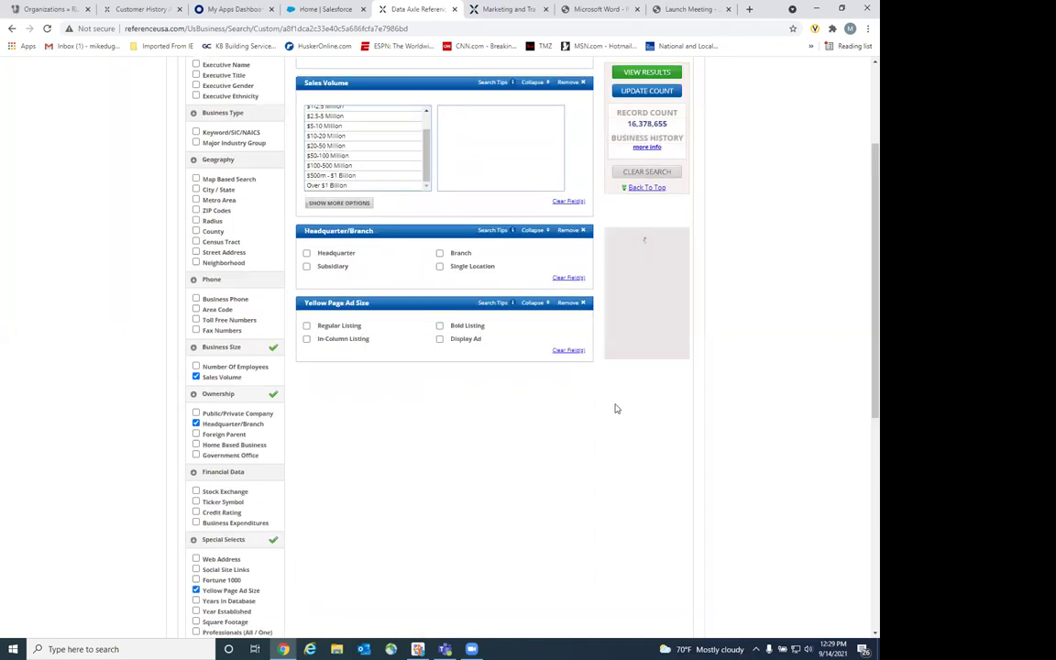
pyautogui.click(583, 303)
pyautogui.click(581, 230)
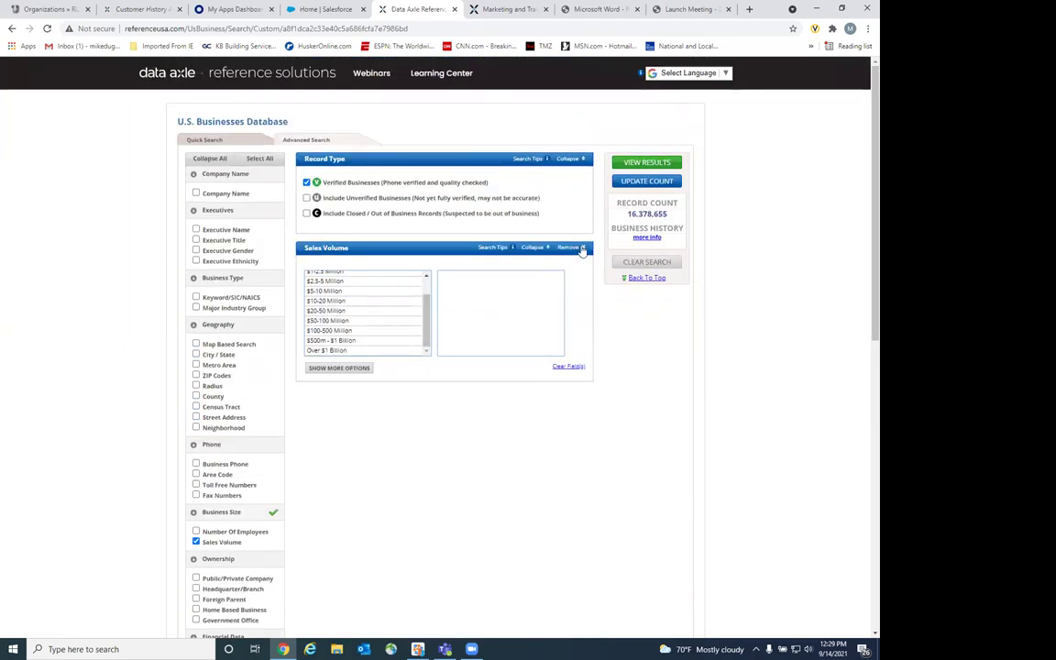
pyautogui.click(583, 248)
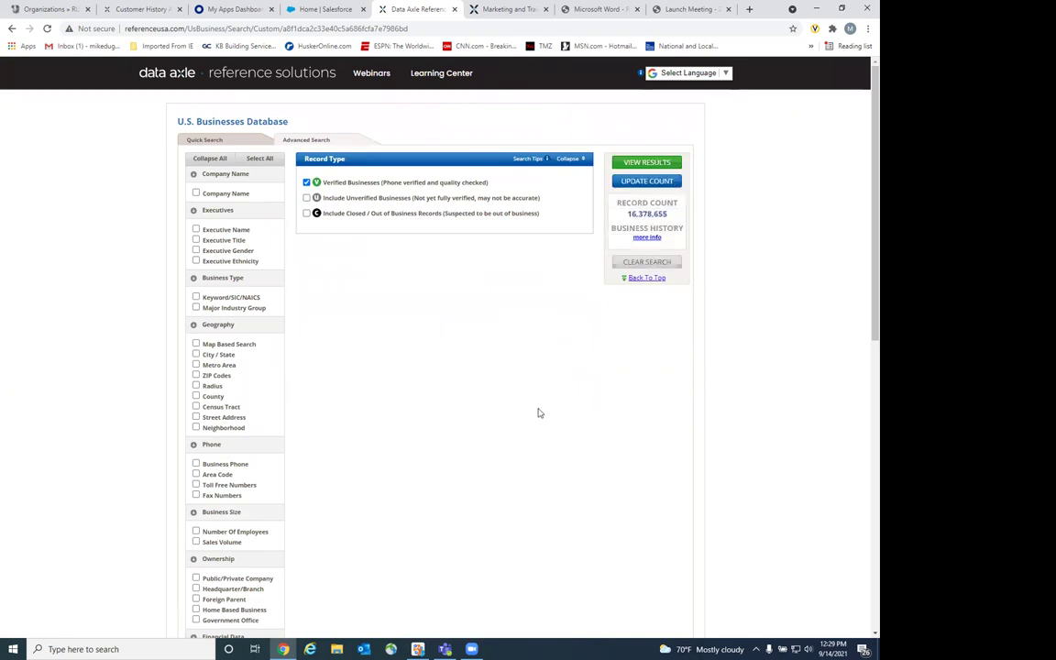
# Return to the list of available databases and open the U.S. Consumers / Lifestyles database.
pyautogui.click(183, 73)
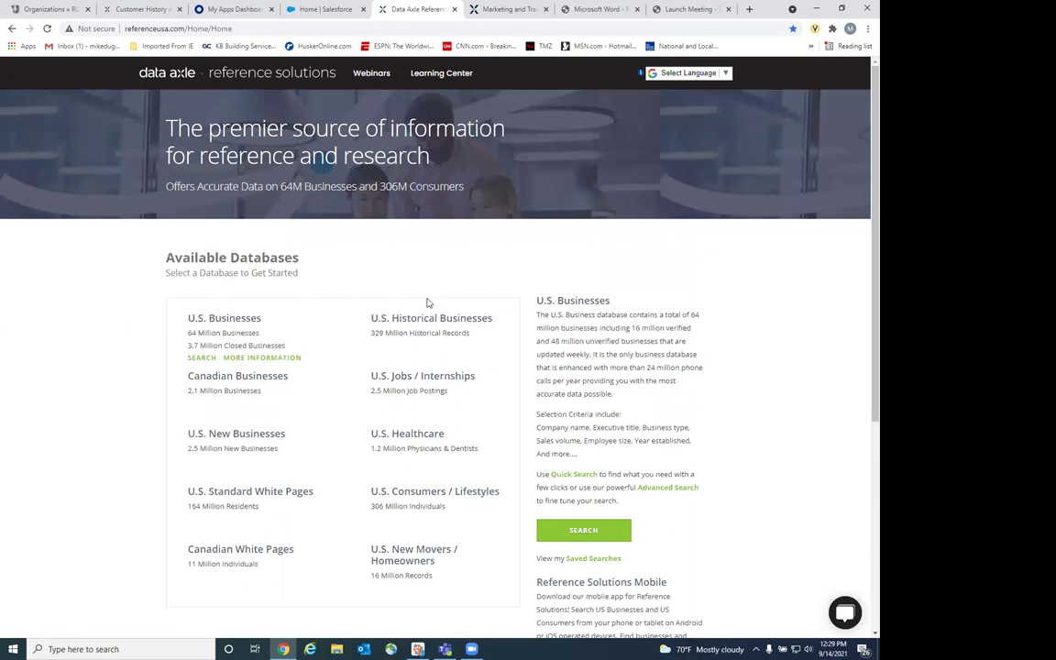
pyautogui.scroll(-3, 493, 348)
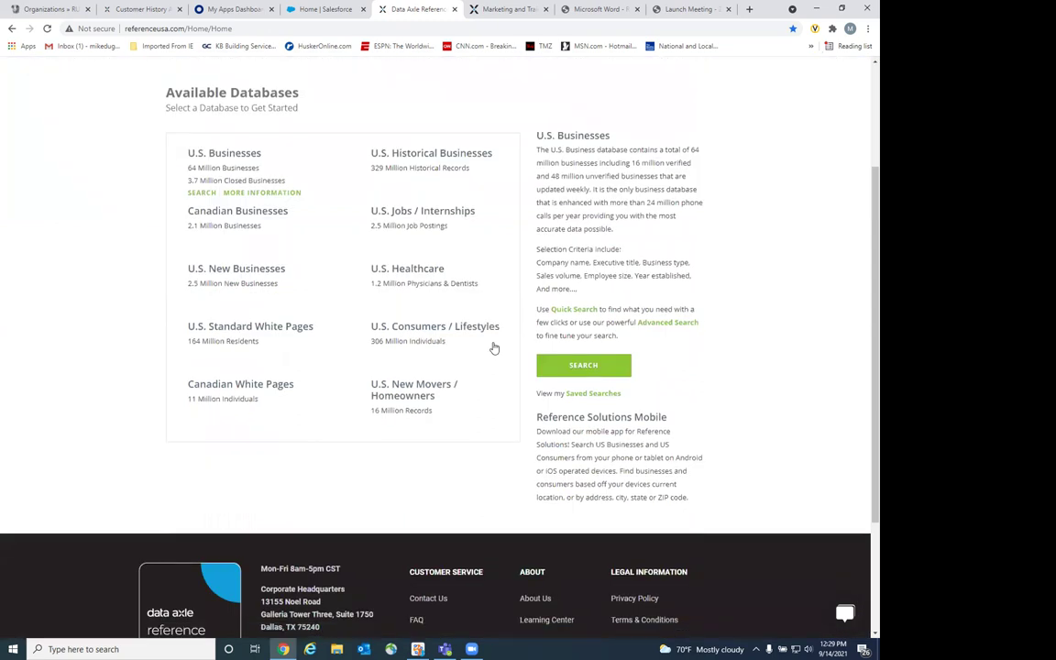
pyautogui.click(428, 328)
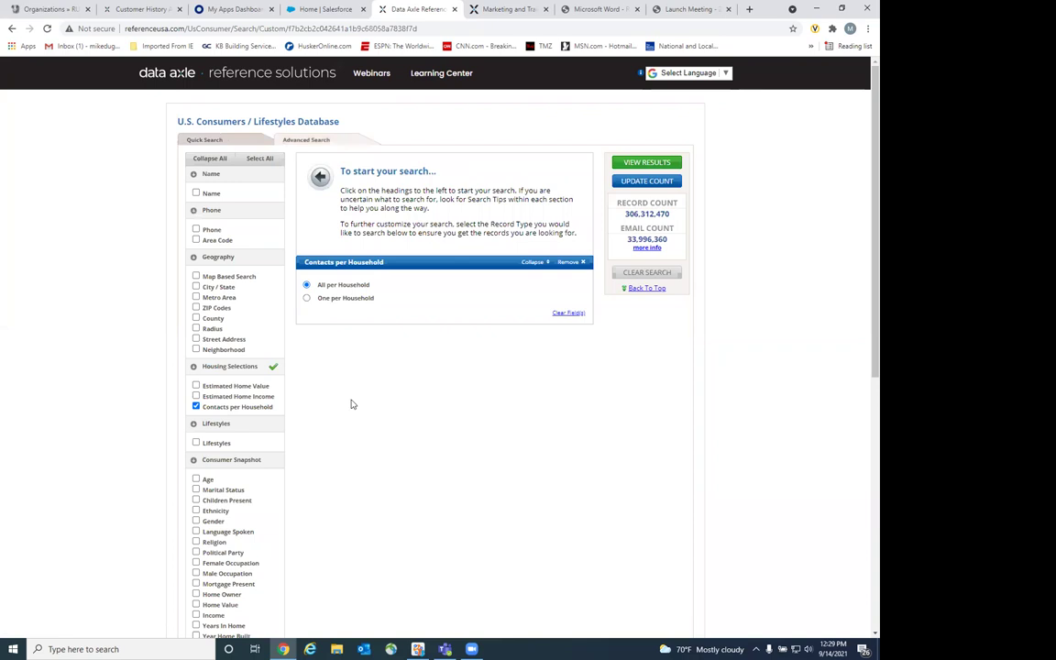
# Add the Lifestyles criterion and select only the Charitable Donor interest, leaving out Wildlife & Environment Donor.
pyautogui.scroll(-1, 390, 402)
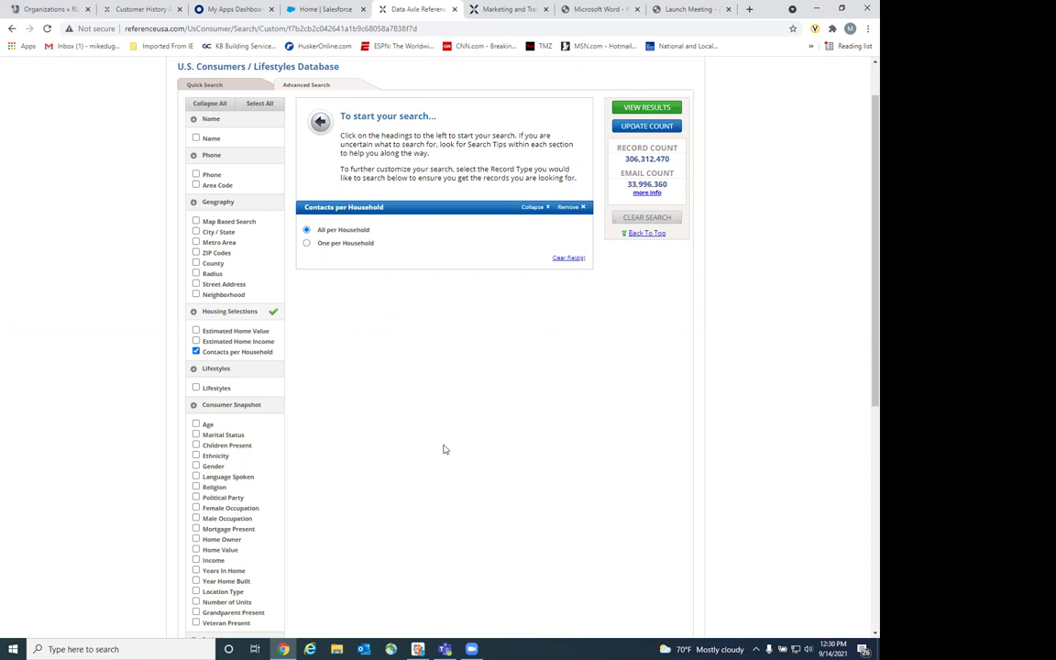
pyautogui.click(195, 388)
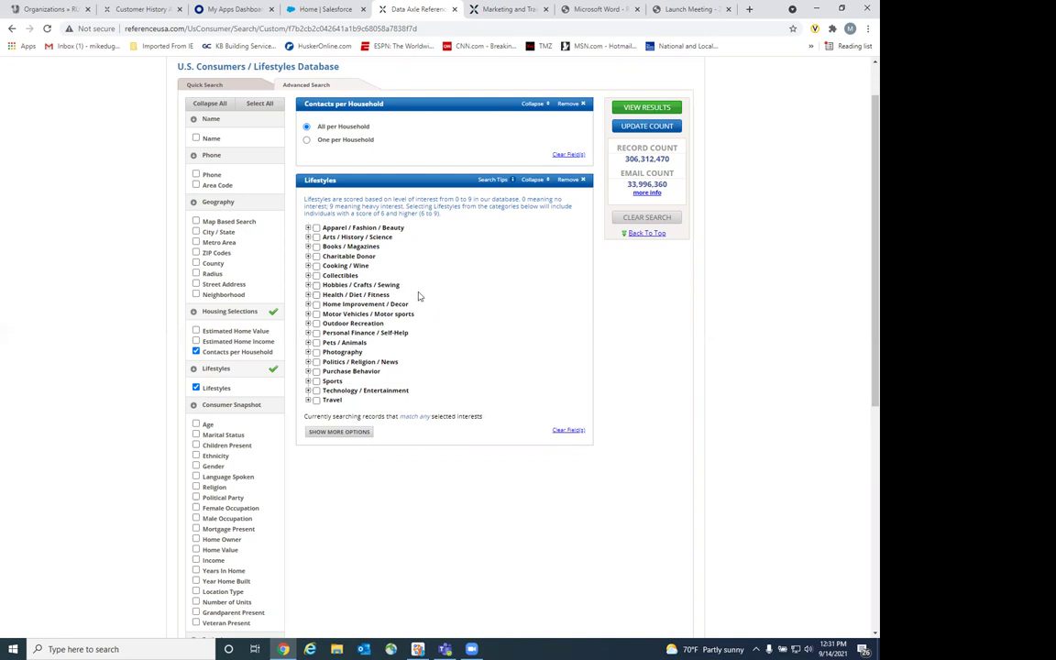
pyautogui.click(316, 257)
pyautogui.click(308, 257)
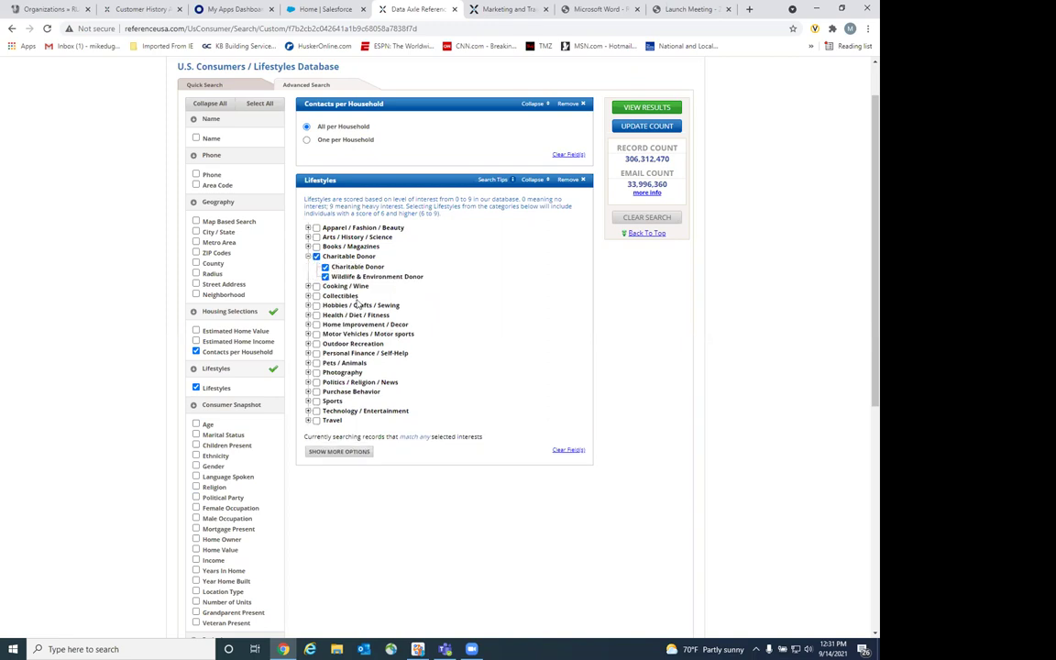
pyautogui.click(324, 276)
# Add the Age criterion and select the 35 - 39 and 40 - 44 age ranges.
pyautogui.click(196, 424)
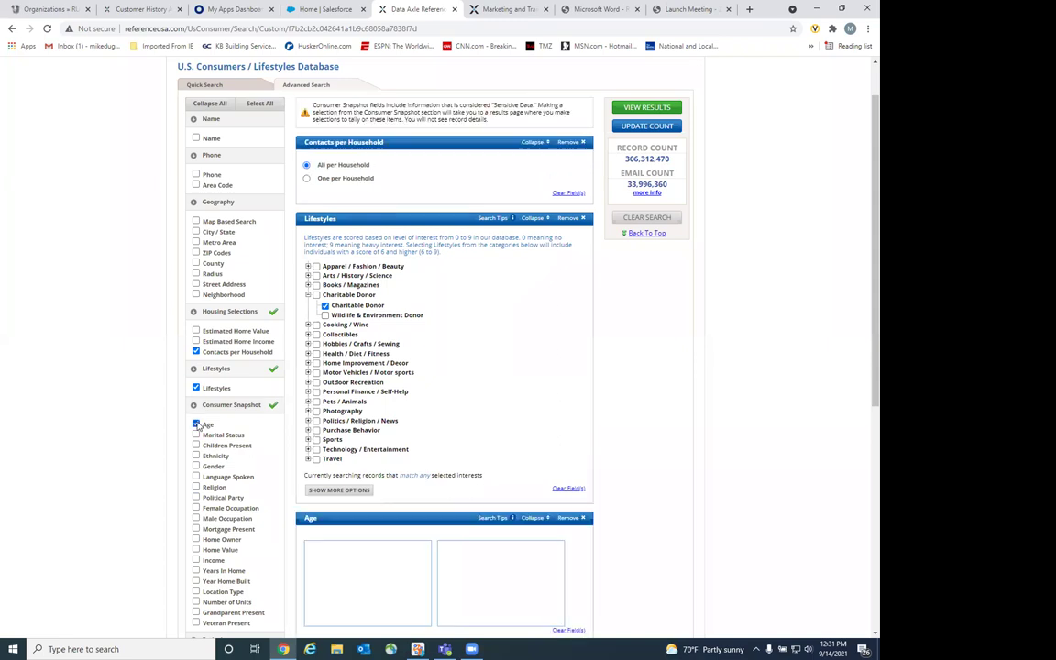
pyautogui.scroll(-1, 566, 477)
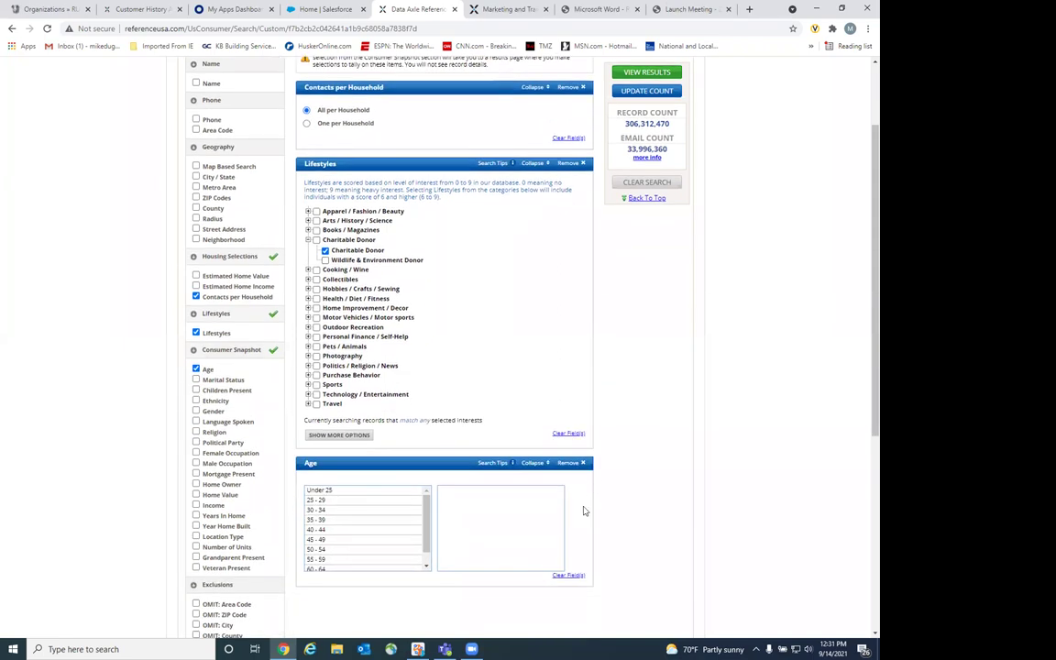
pyautogui.doubleClick(367, 520)
pyautogui.doubleClick(363, 530)
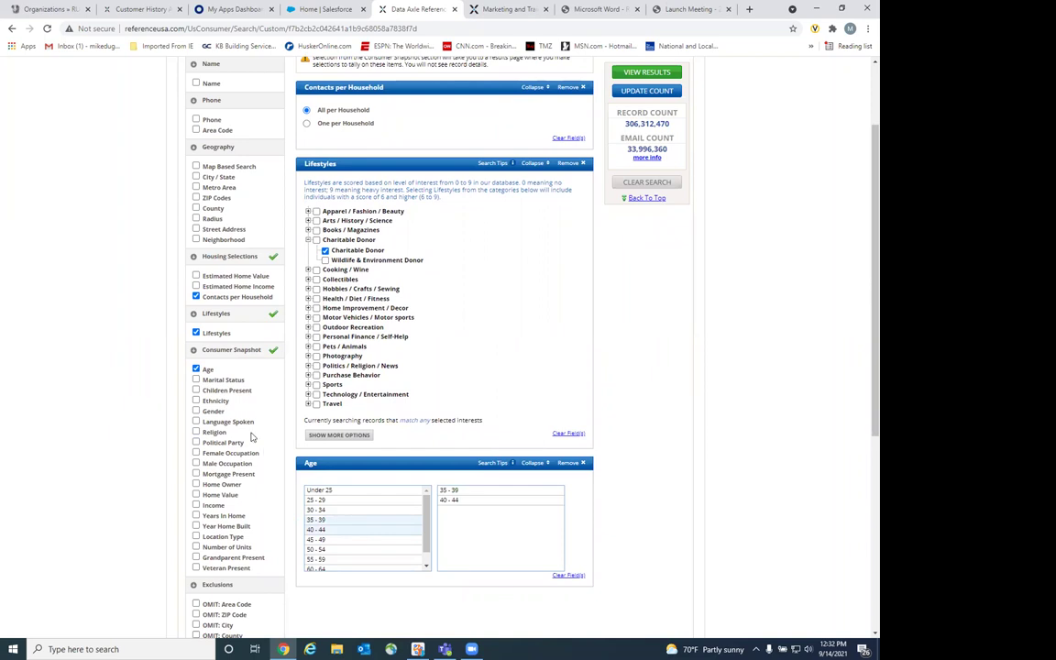
# Add the Children Present criterion and enable its Children Present option.
pyautogui.click(196, 391)
pyautogui.scroll(-1, 660, 453)
pyautogui.scroll(-2, 659, 453)
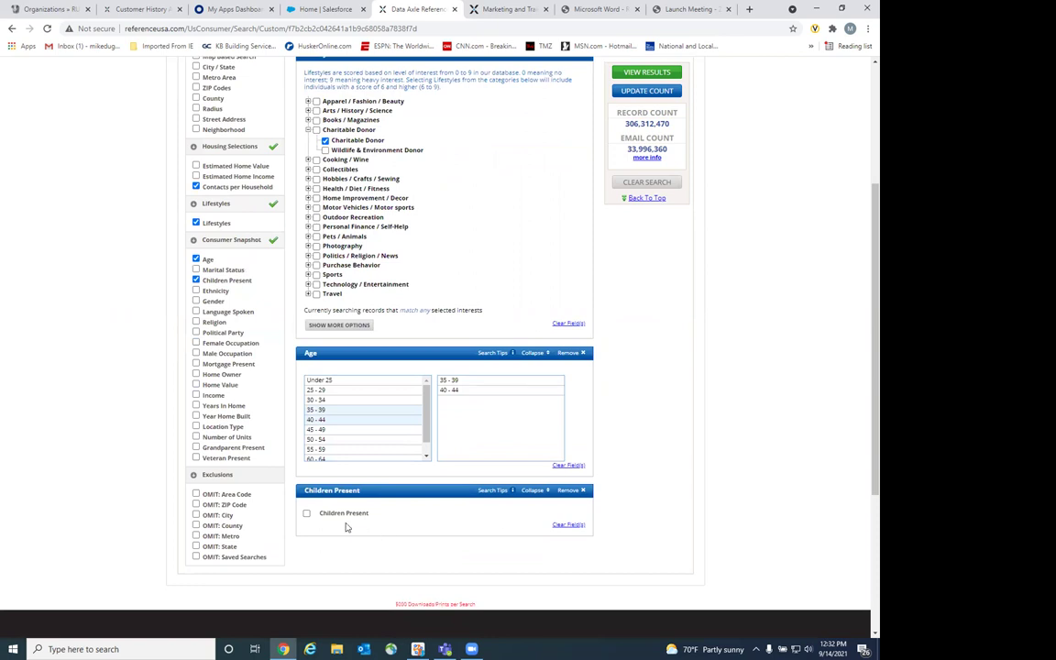
pyautogui.click(307, 514)
# Add the City / State criterion, search it for San Francisco, and select San Francisco, CA.
pyautogui.scroll(1, 594, 493)
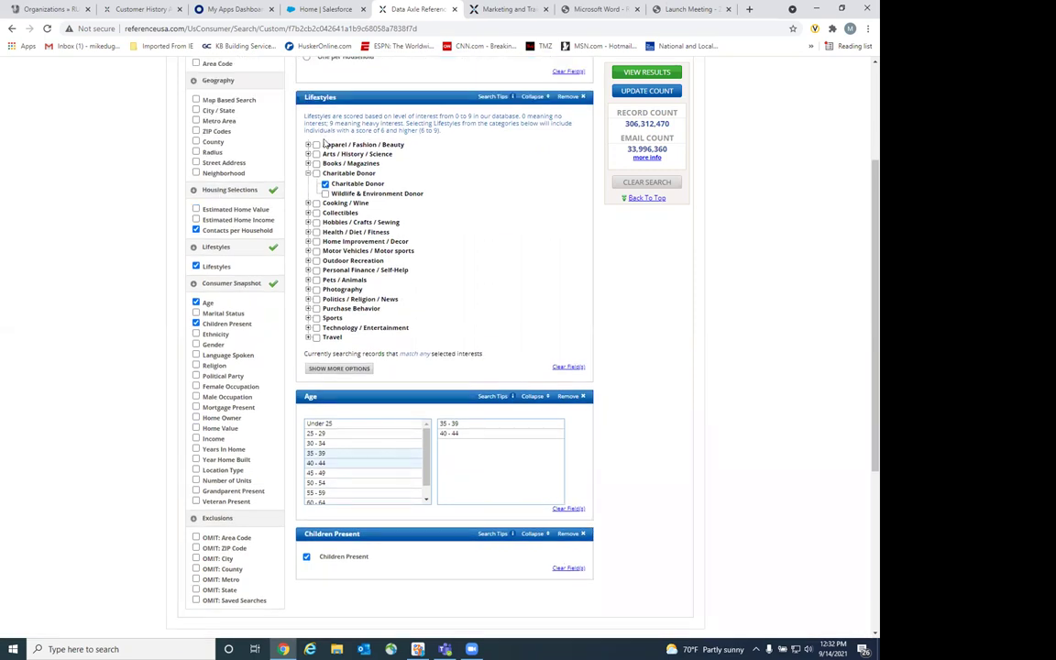
pyautogui.click(195, 110)
pyautogui.click(323, 121)
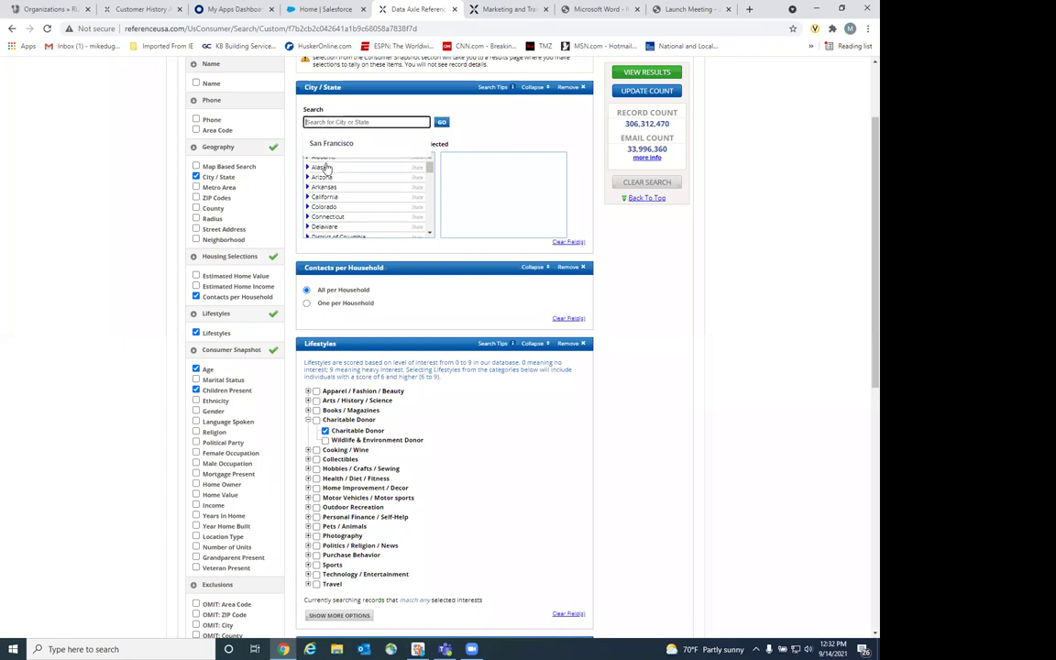
pyautogui.press('Down')
pyautogui.press('Return')
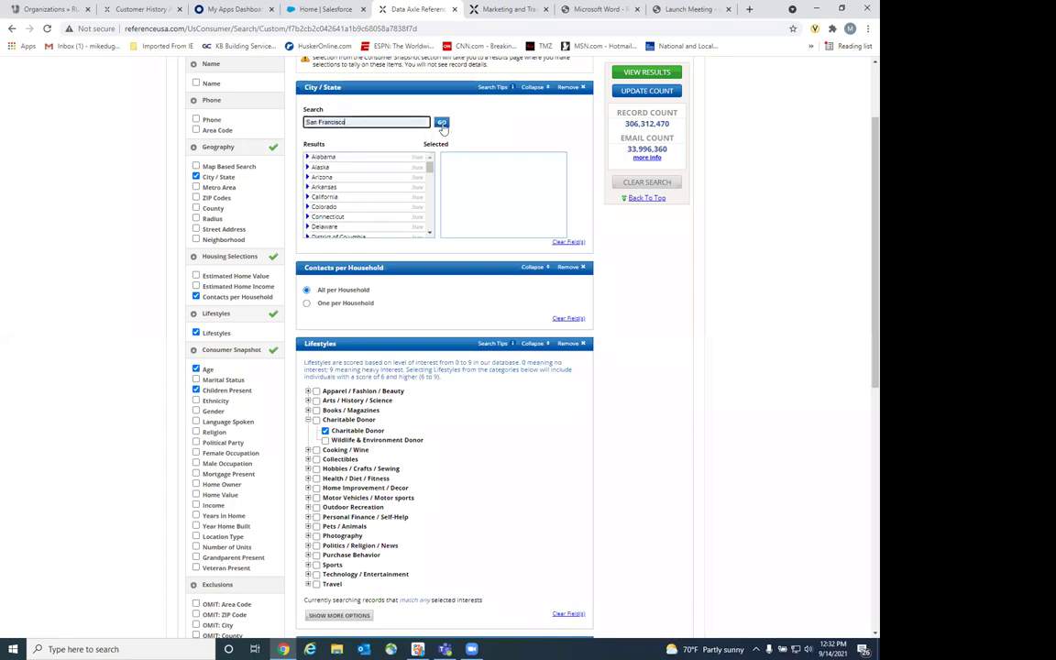
pyautogui.click(441, 122)
pyautogui.click(337, 157)
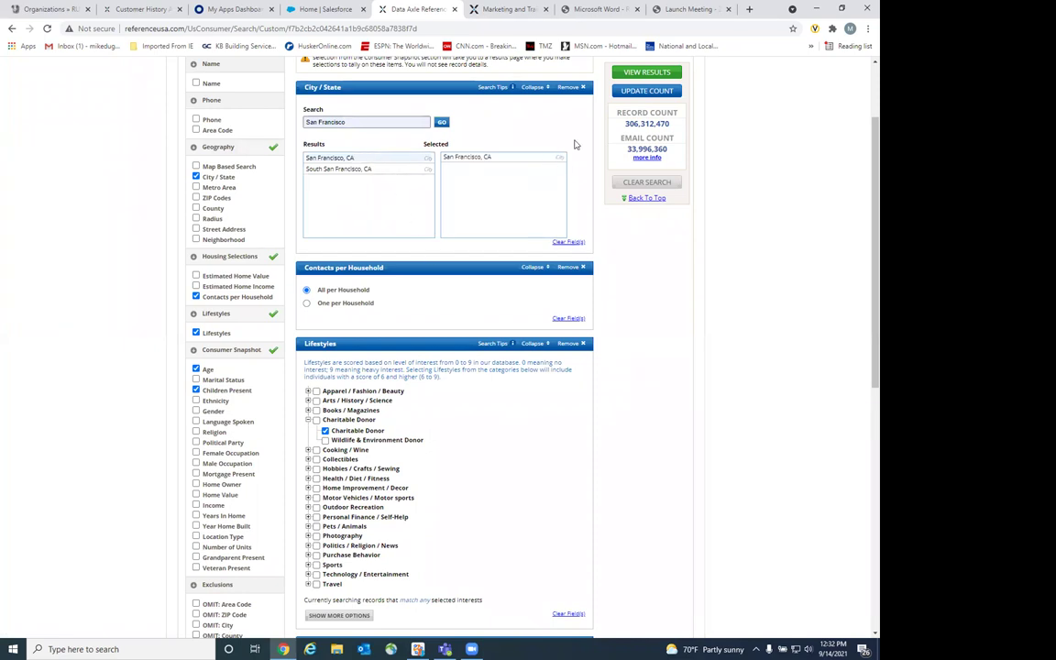
# Update the record count, open the results' data summary, and show the Estimated Home Value comparison as a smooth line chart.
pyautogui.click(630, 92)
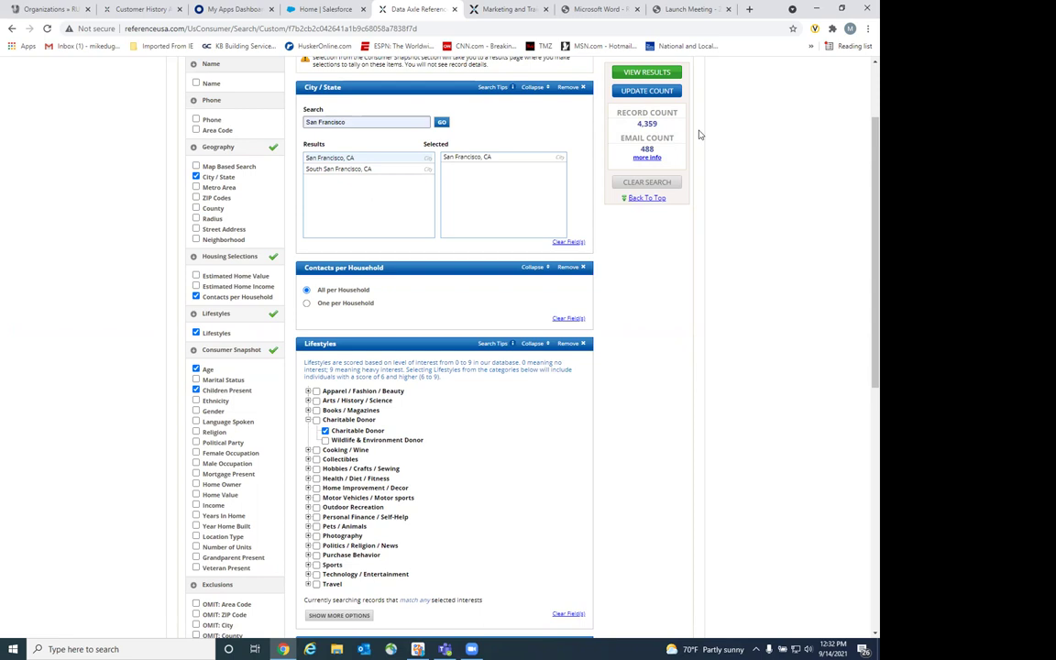
pyautogui.click(647, 74)
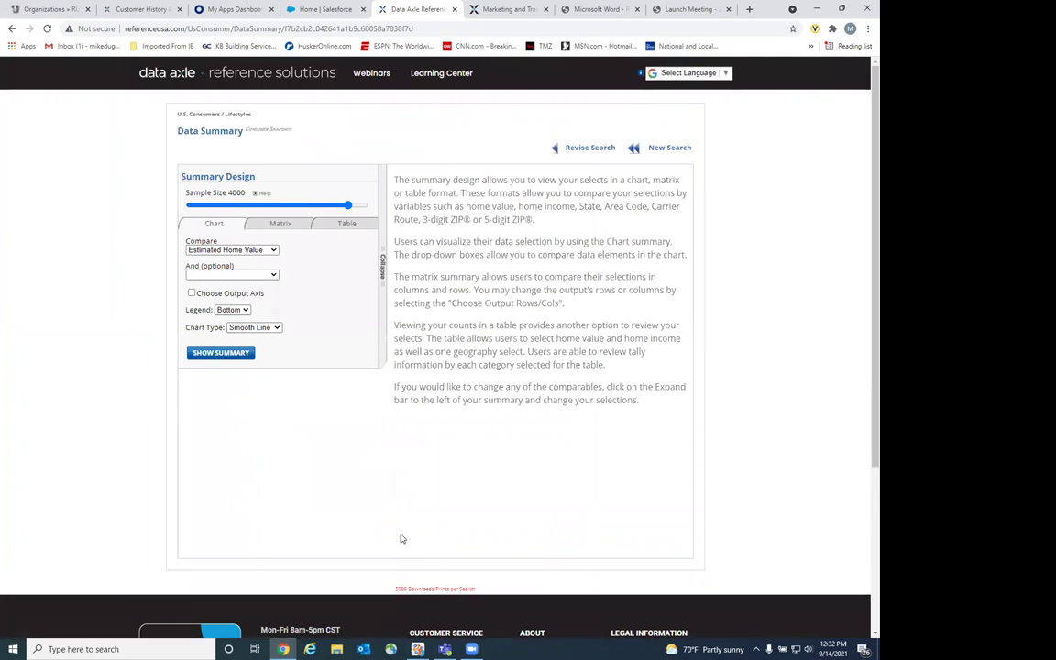
pyautogui.click(211, 361)
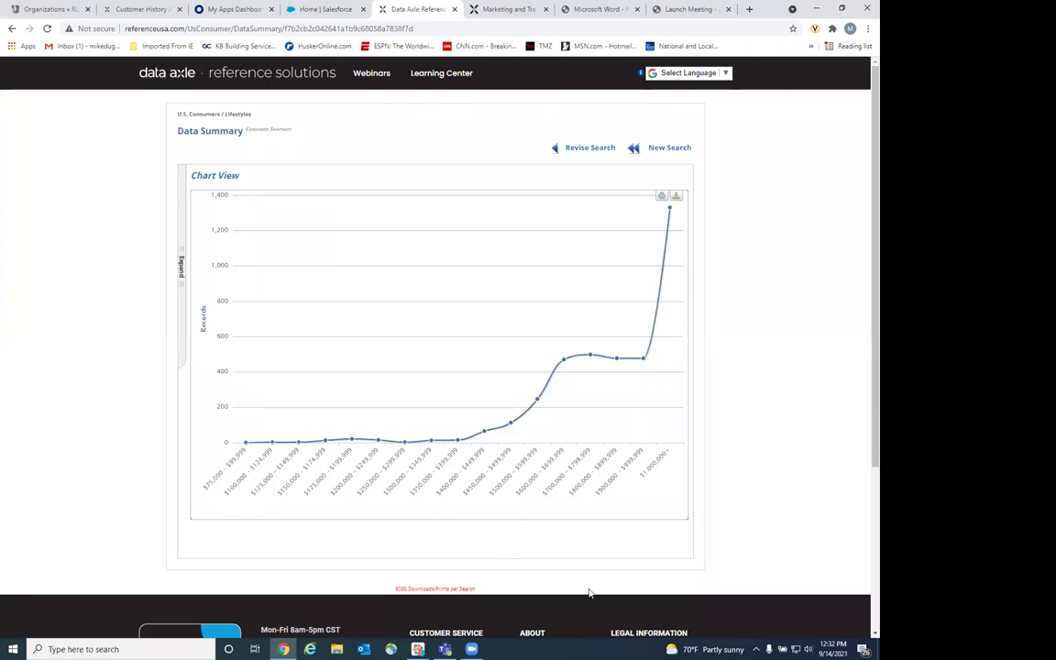
# Leave the consumer data summary and open the U.S. Businesses database in its advanced search.
pyautogui.click(555, 152)
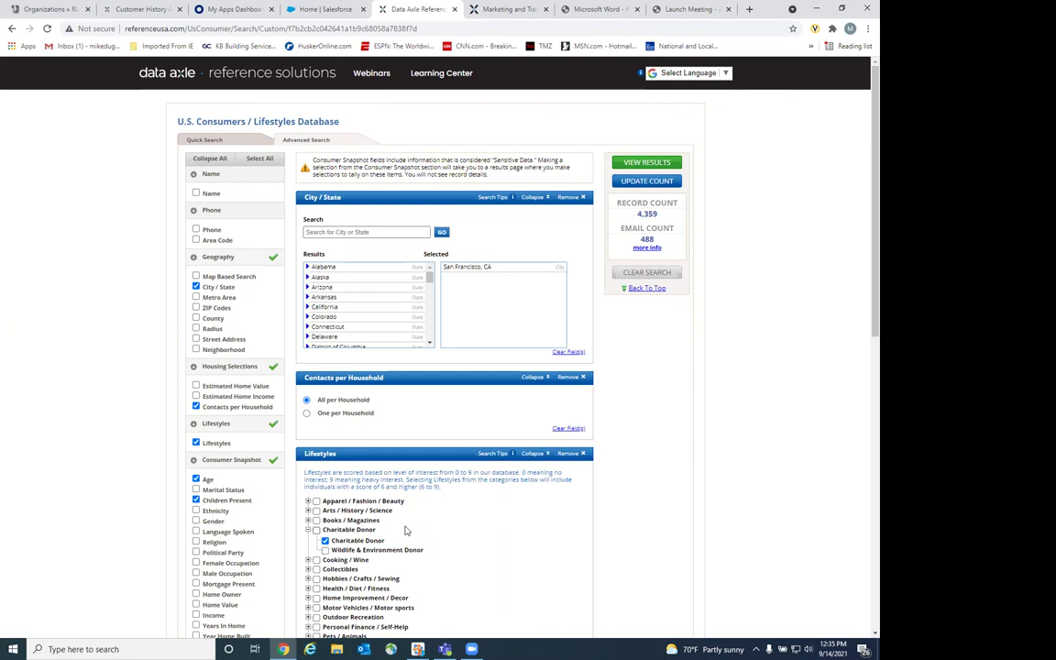
pyautogui.click(162, 83)
pyautogui.click(235, 323)
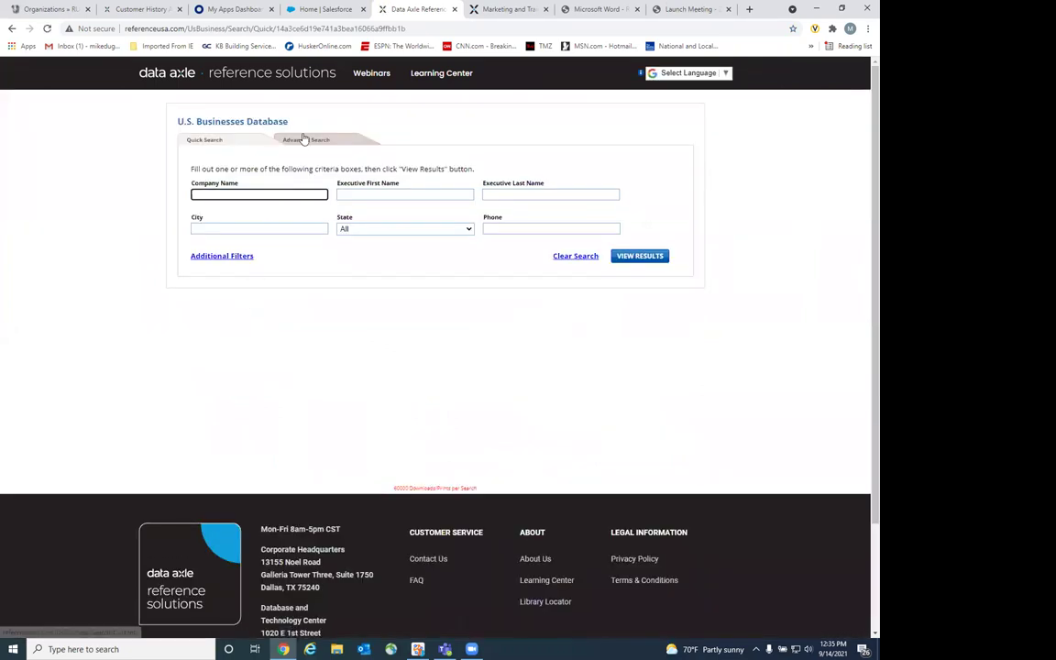
pyautogui.click(304, 138)
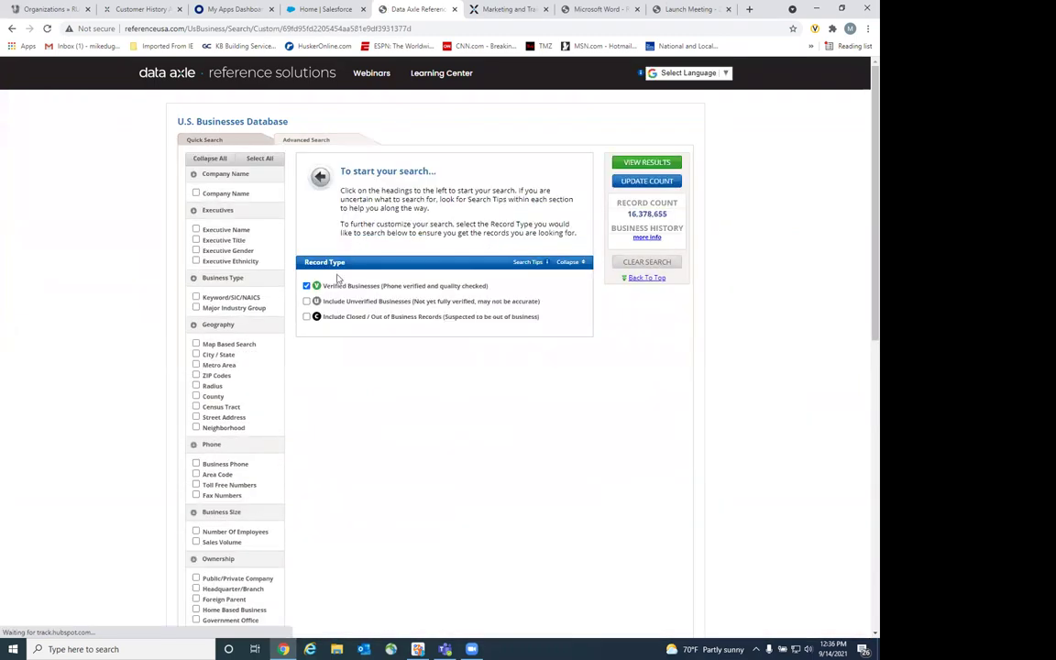
# Add the Keyword/SIC/NAICS criterion, search for Non Profit, and select 839998 - Non-Profit Organizations.
pyautogui.click(195, 297)
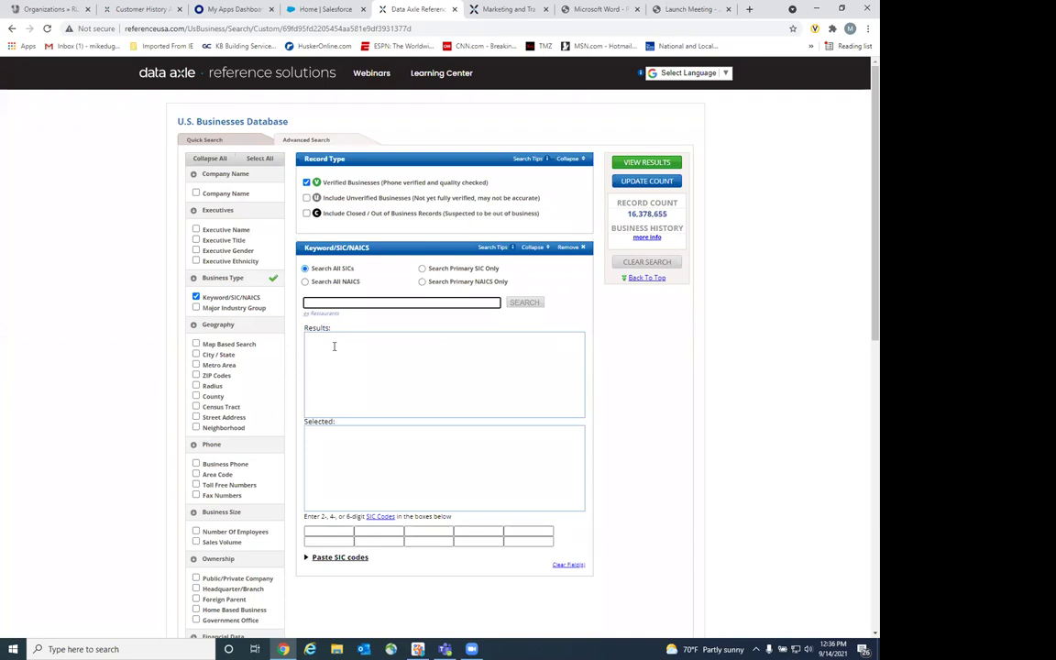
pyautogui.write('Non Profit')
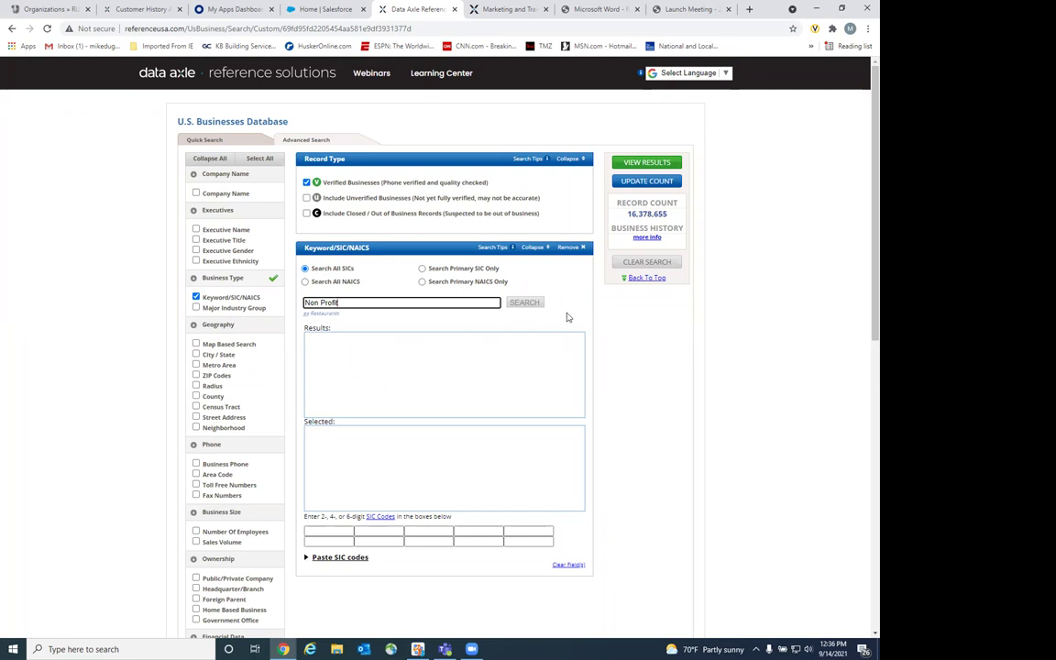
pyautogui.click(526, 302)
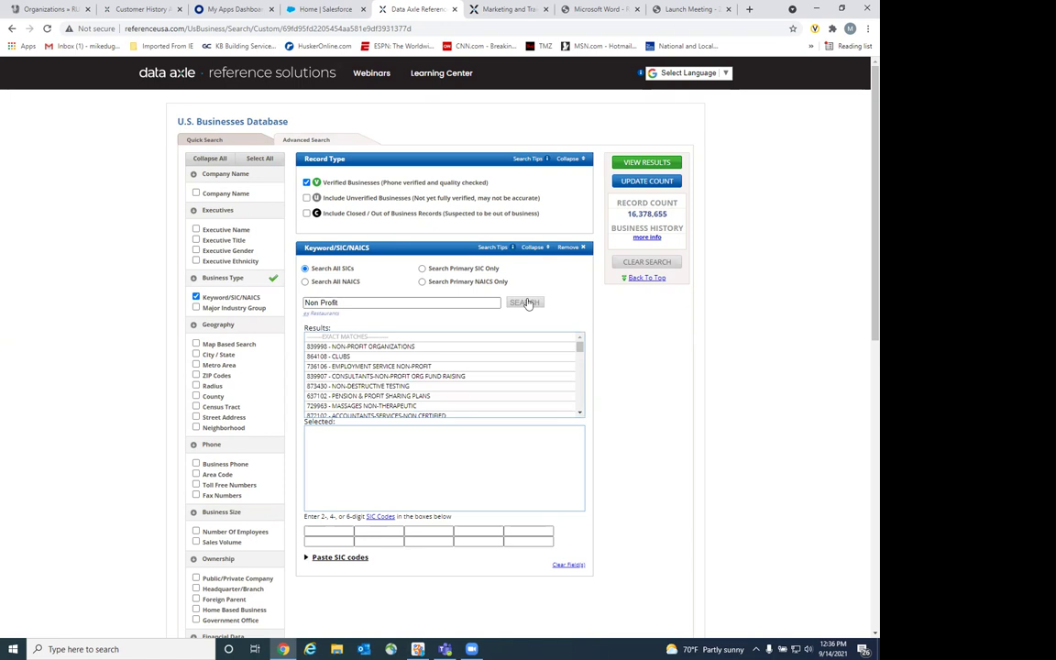
pyautogui.doubleClick(409, 348)
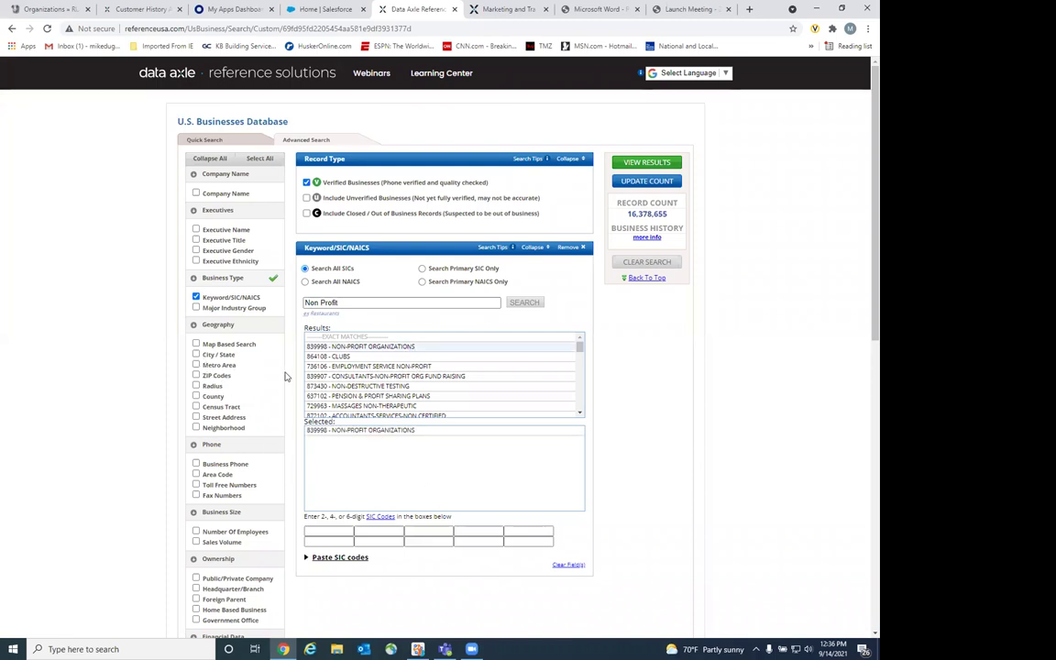
# Add the City / State criterion to the business search and select San Francisco, CA.
pyautogui.click(196, 355)
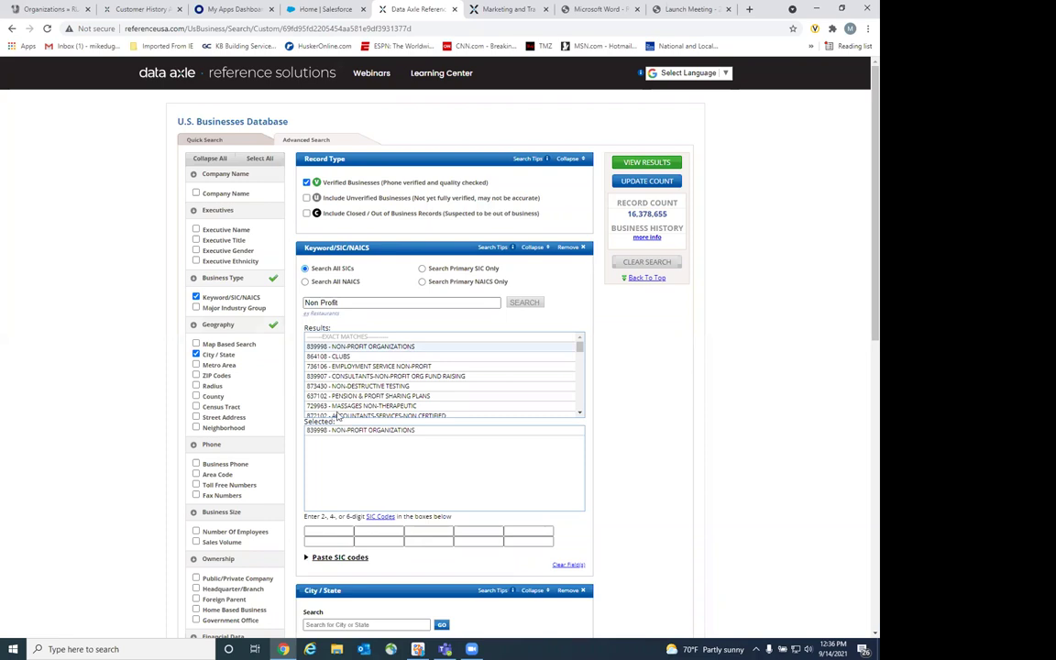
pyautogui.scroll(-2, 337, 414)
pyautogui.write('San Francisco')
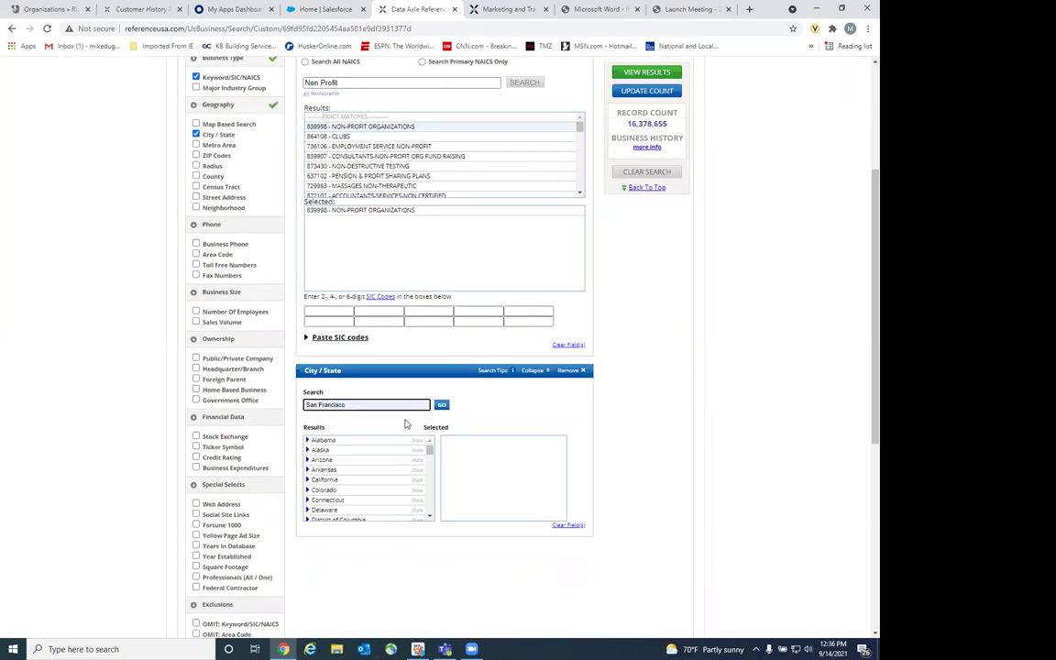
pyautogui.click(443, 406)
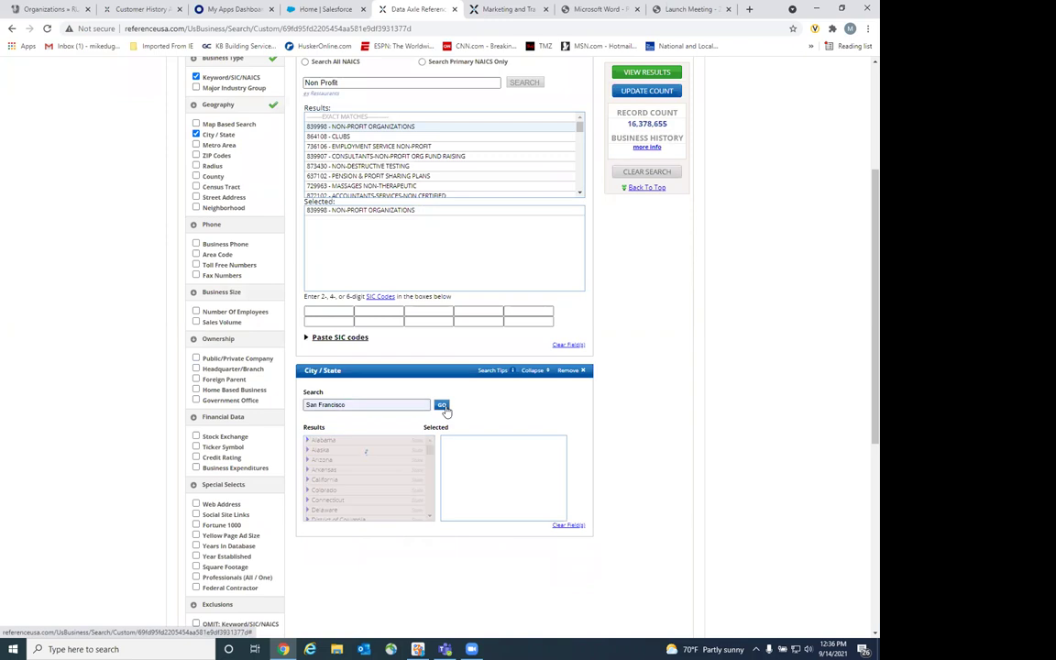
pyautogui.click(383, 443)
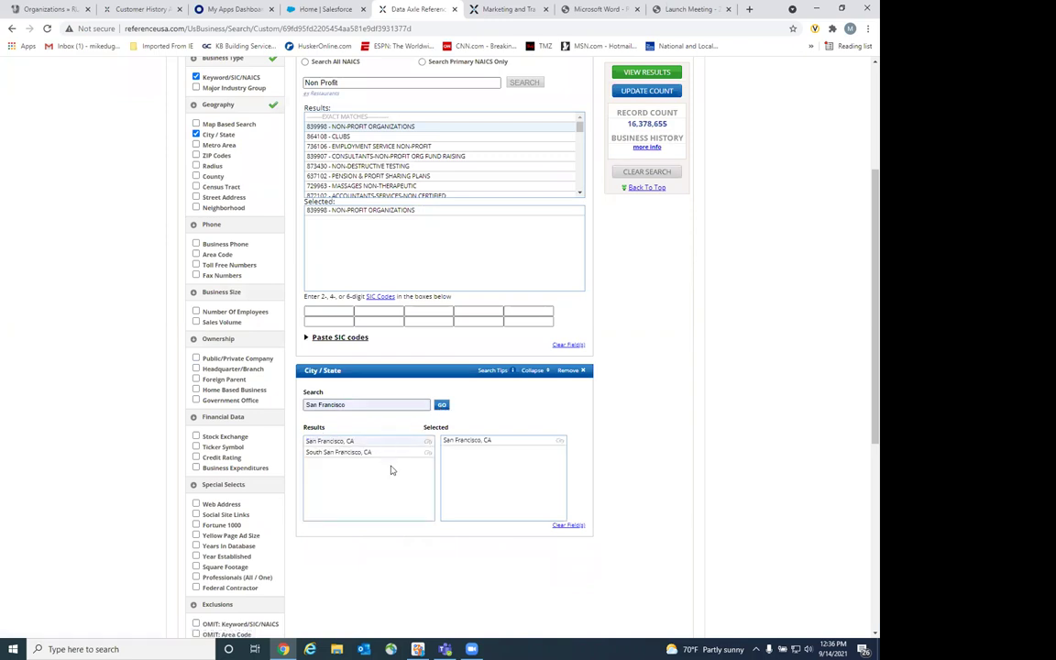
# Update the record count and view the list of San Francisco non-profit organizations.
pyautogui.scroll(1, 708, 403)
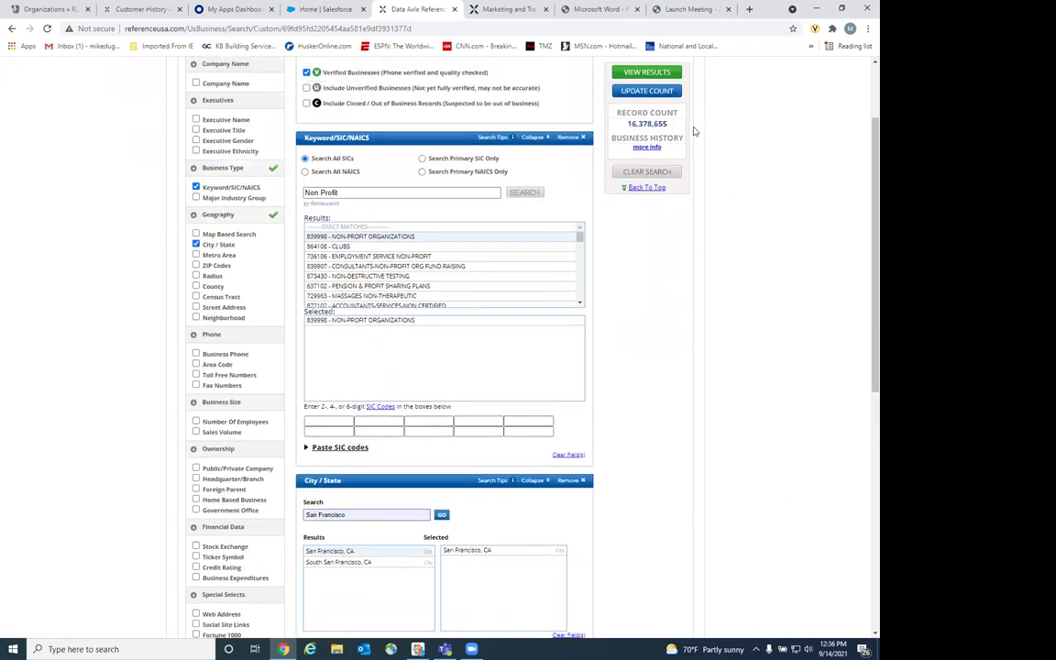
pyautogui.click(647, 91)
pyautogui.click(644, 73)
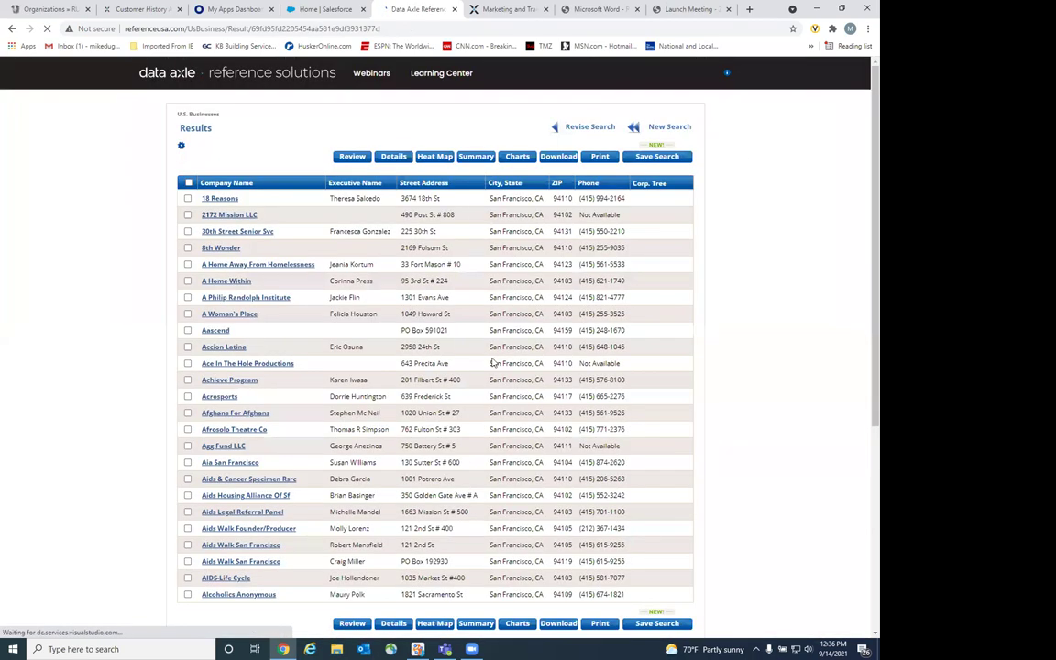
pyautogui.scroll(-3, 409, 302)
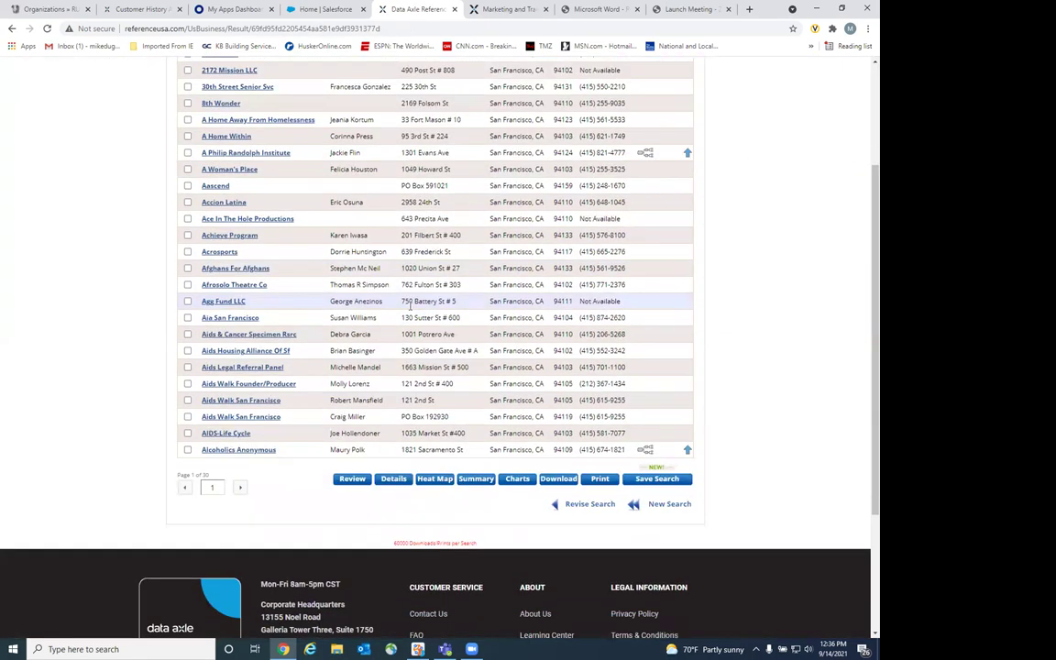
pyautogui.scroll(2, 410, 310)
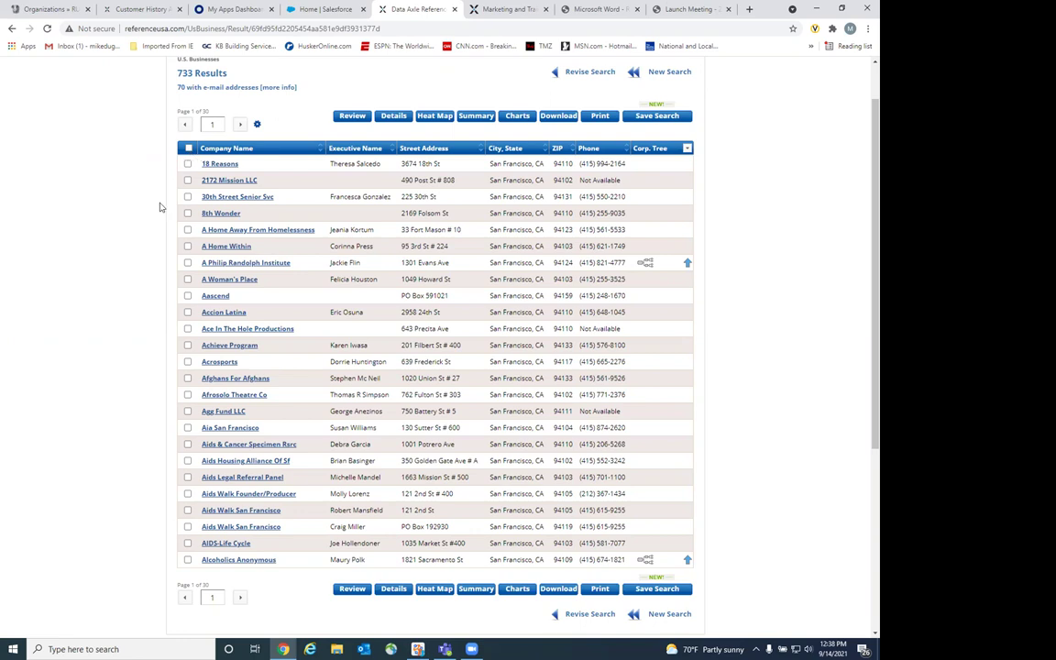
# Select all records on the first results page and page forward to page 6 of the non-profit list.
pyautogui.click(187, 149)
pyautogui.click(240, 125)
pyautogui.click(241, 125)
pyautogui.click(242, 125)
pyautogui.click(243, 125)
pyautogui.click(241, 124)
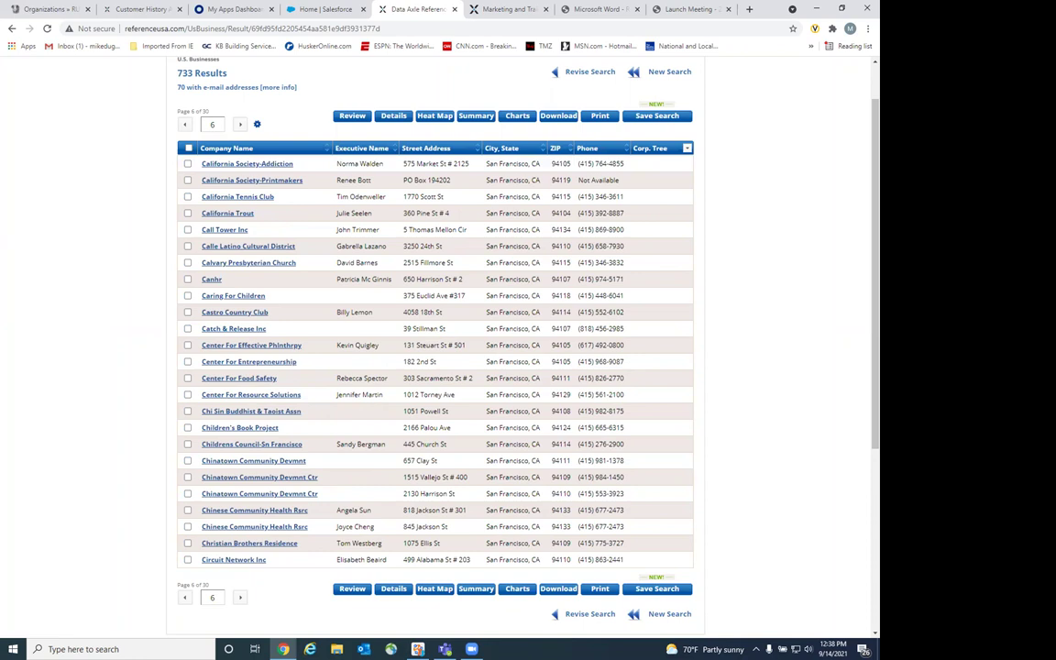
pyautogui.scroll(1, 105, 138)
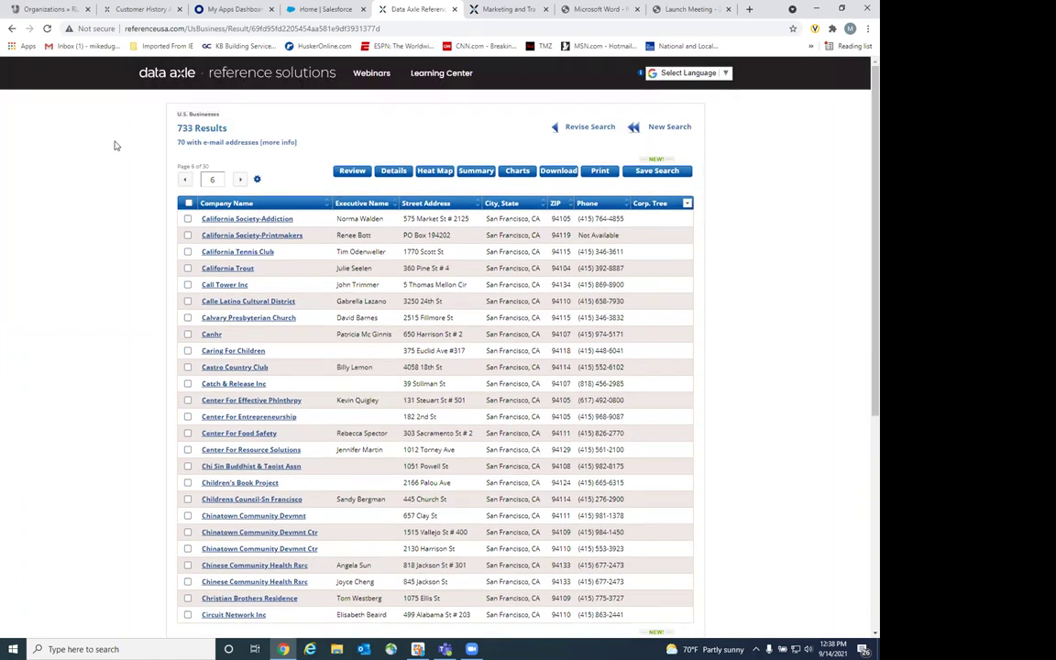
# Revise the business search by removing the City / State and Keyword/SIC/NAICS criteria.
pyautogui.click(586, 129)
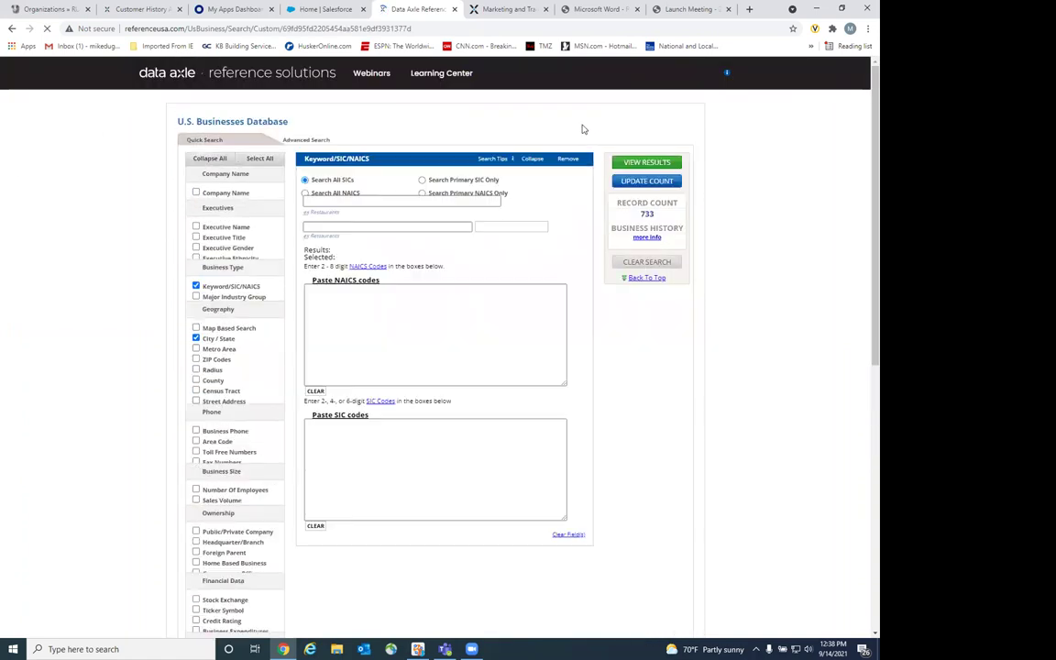
pyautogui.scroll(-2, 599, 415)
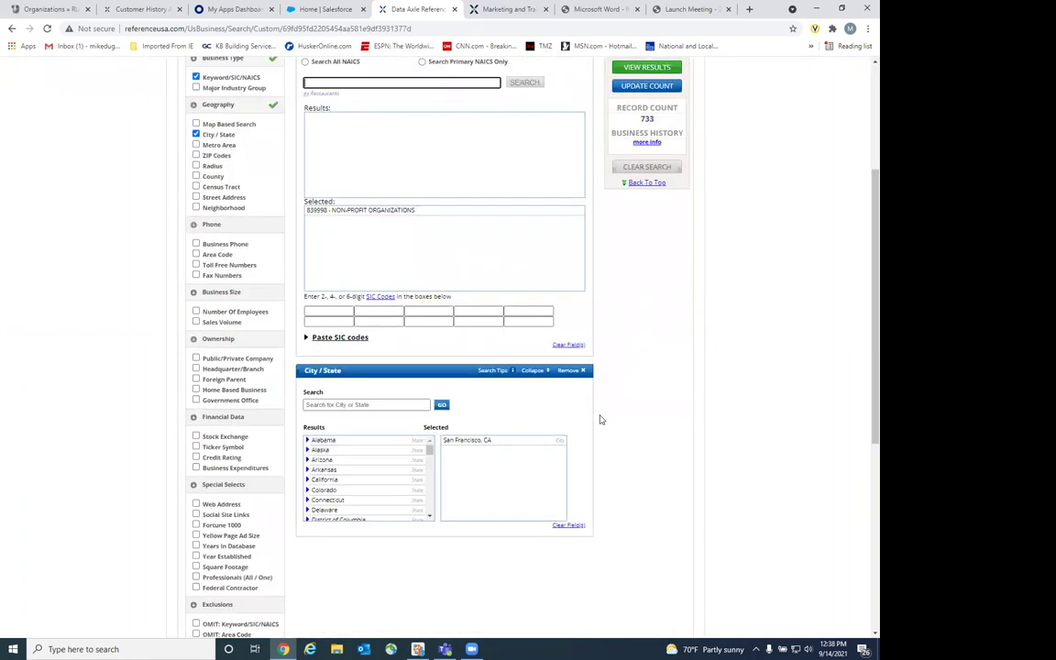
pyautogui.click(584, 371)
pyautogui.scroll(2, 586, 370)
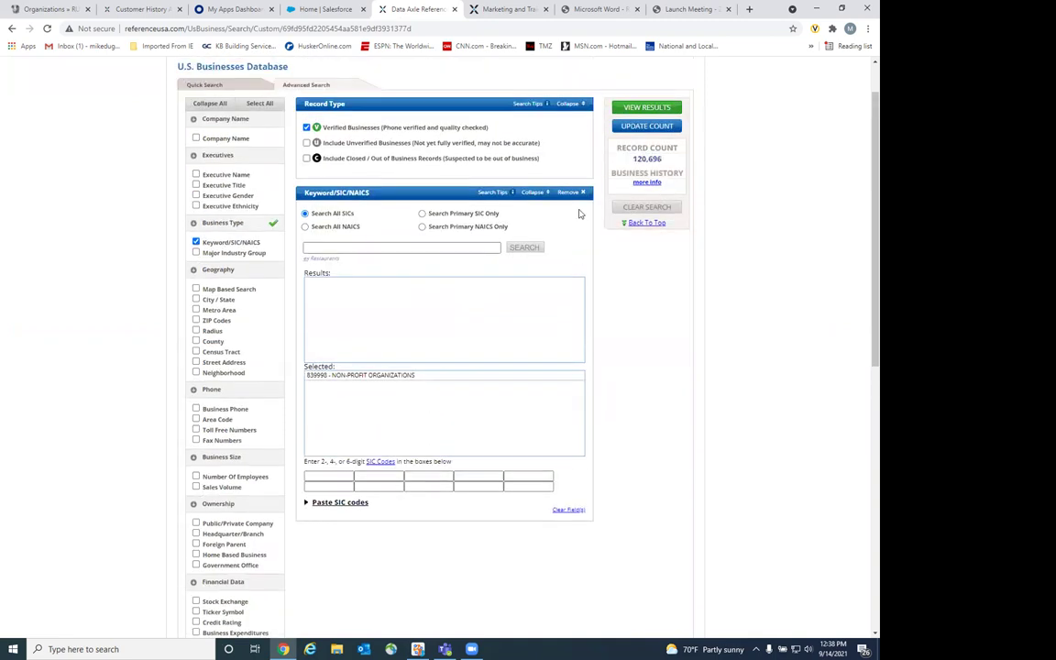
pyautogui.click(584, 193)
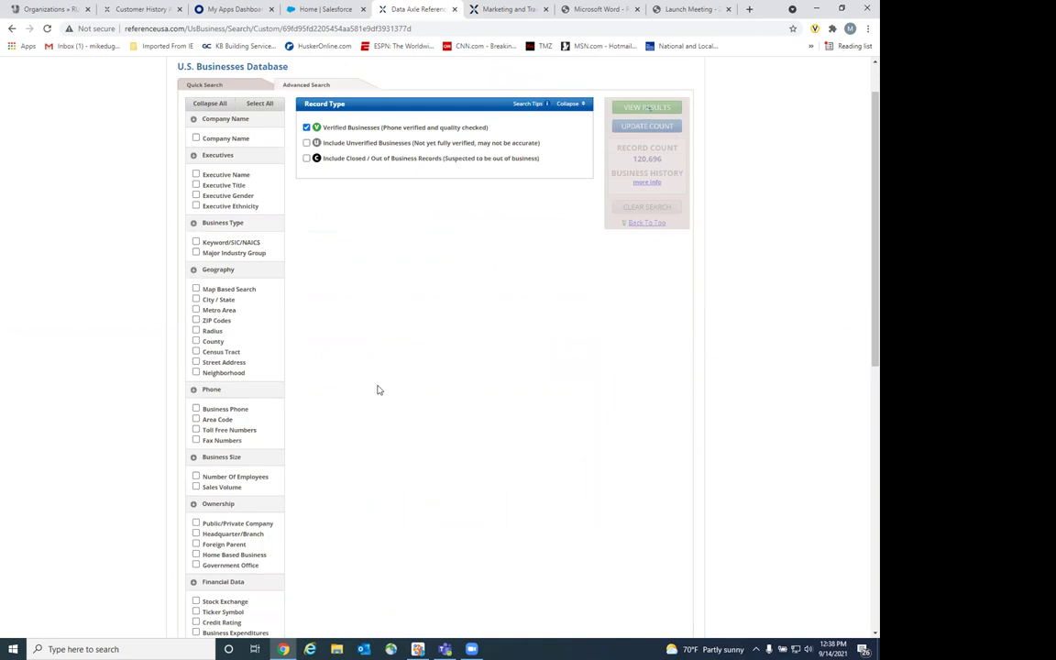
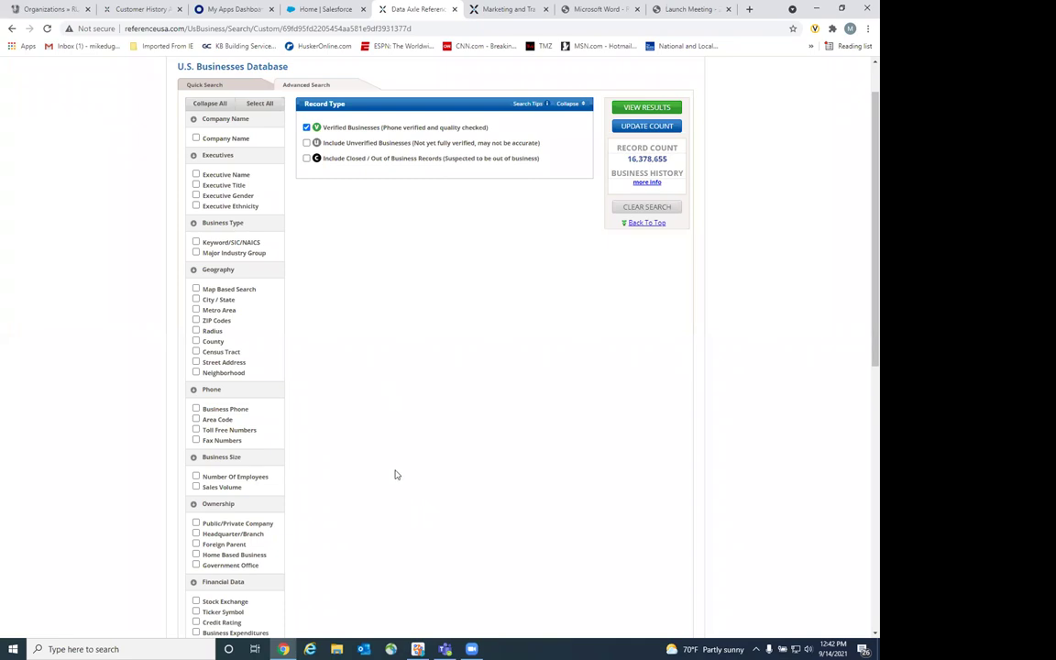
# Add the Company Name criterion with San Francisco SPCA as the selected name and update the record count.
pyautogui.scroll(1, 396, 474)
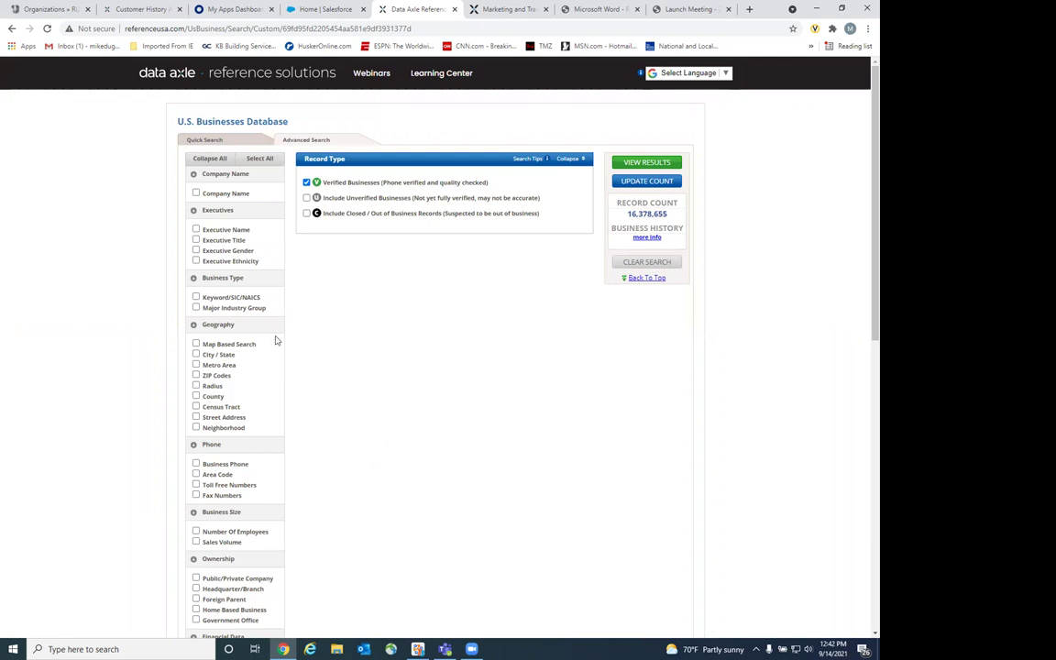
pyautogui.click(196, 193)
pyautogui.click(316, 277)
pyautogui.write('S')
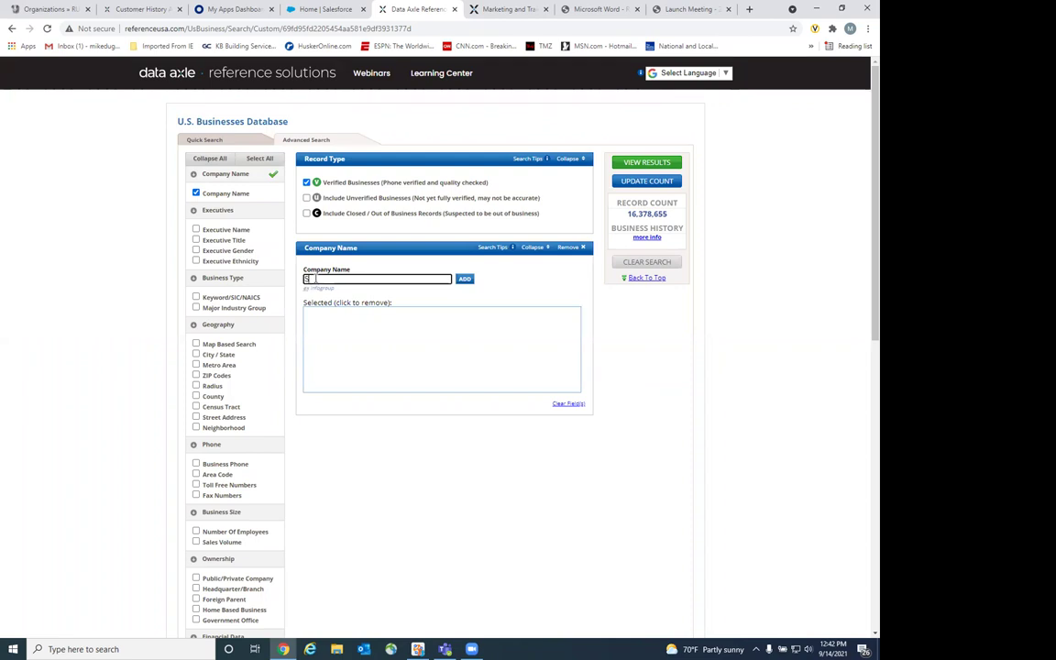
pyautogui.write('an Franc')
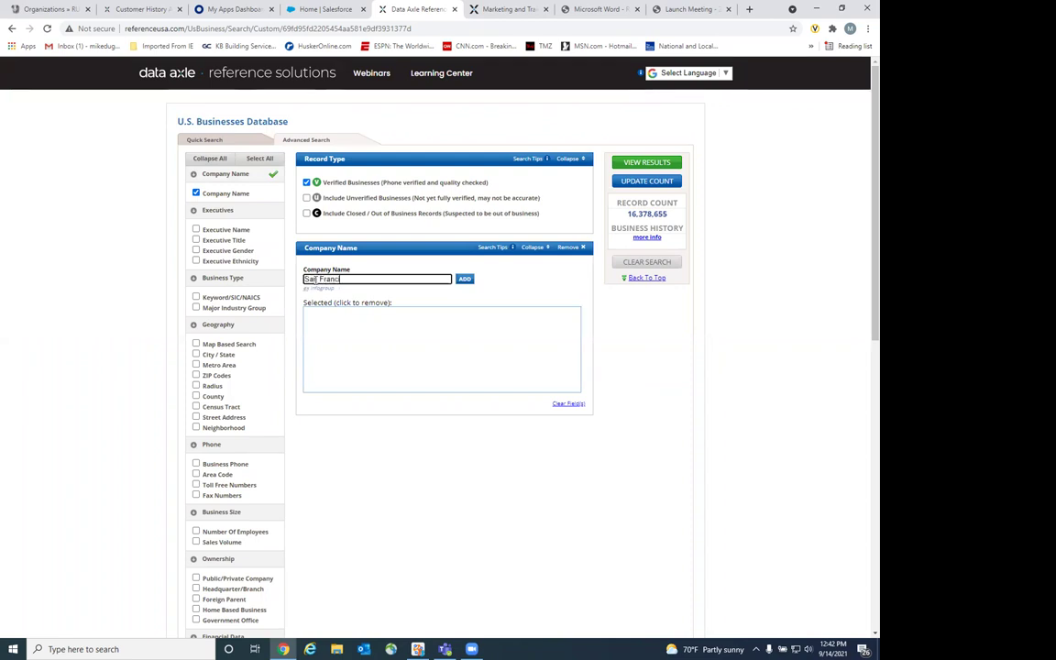
pyautogui.write('isco SPCA')
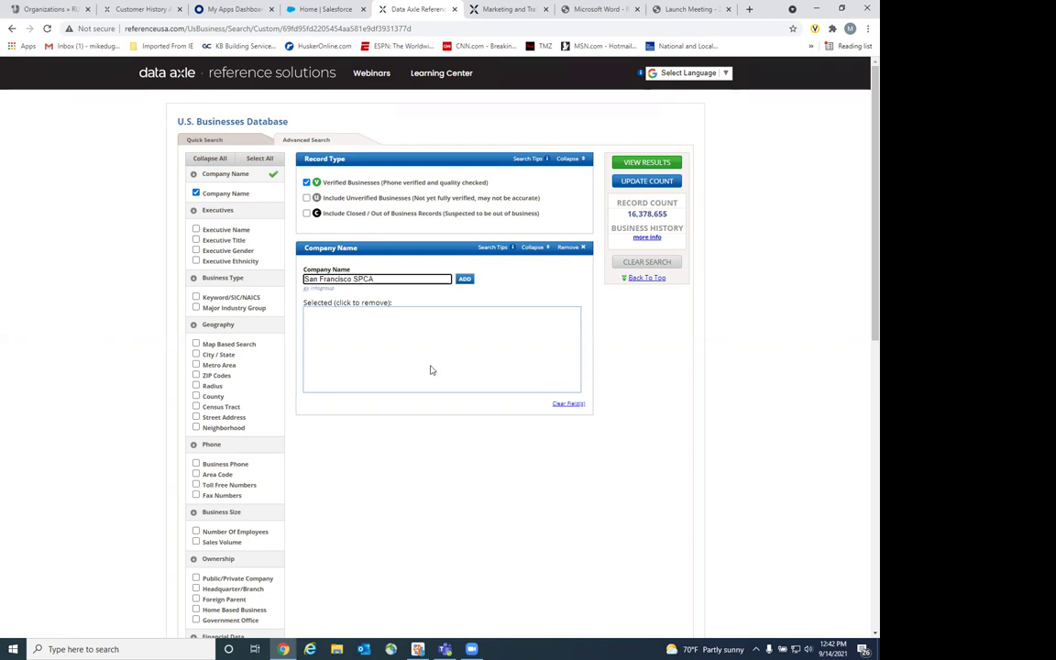
pyautogui.click(464, 280)
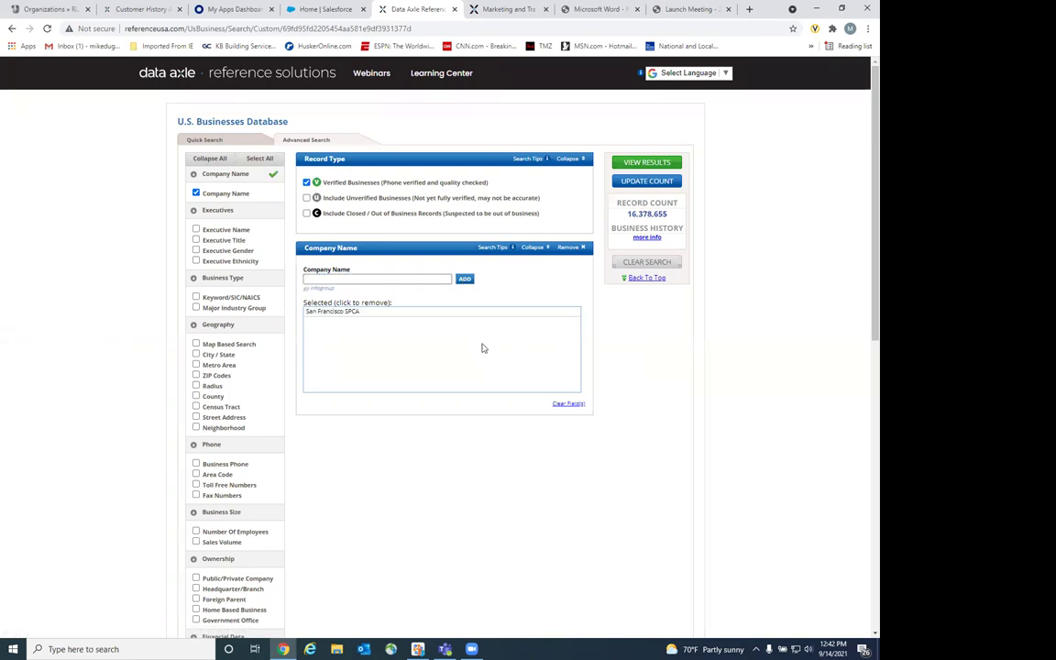
pyautogui.click(623, 185)
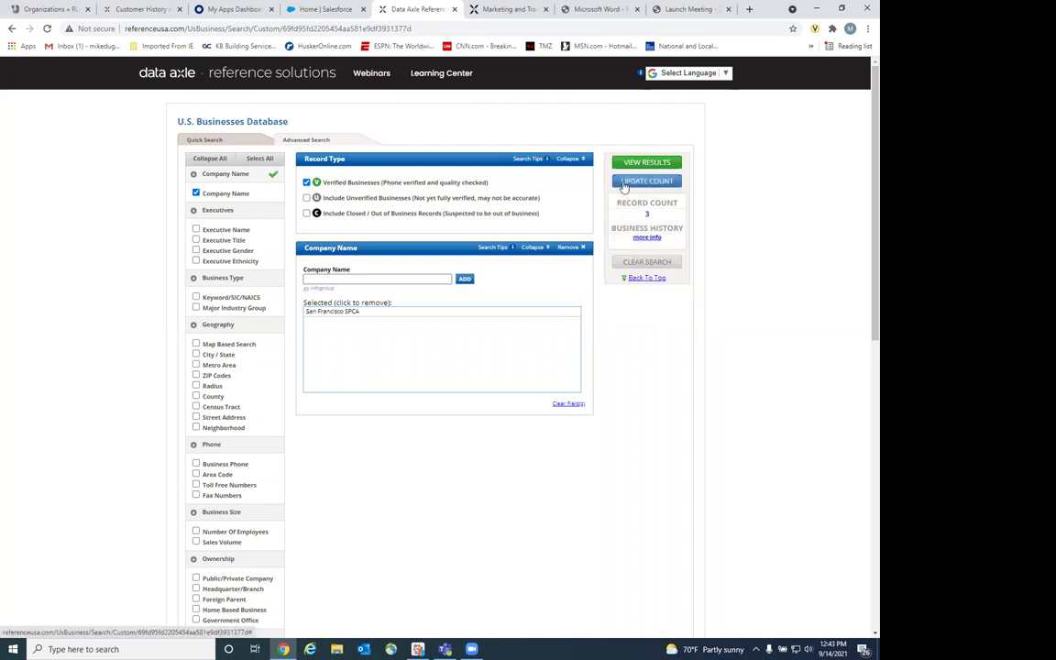
# Open the first San Francisco SPCA record from the search results and review its location, industry profile, business profile and demographics.
pyautogui.click(646, 162)
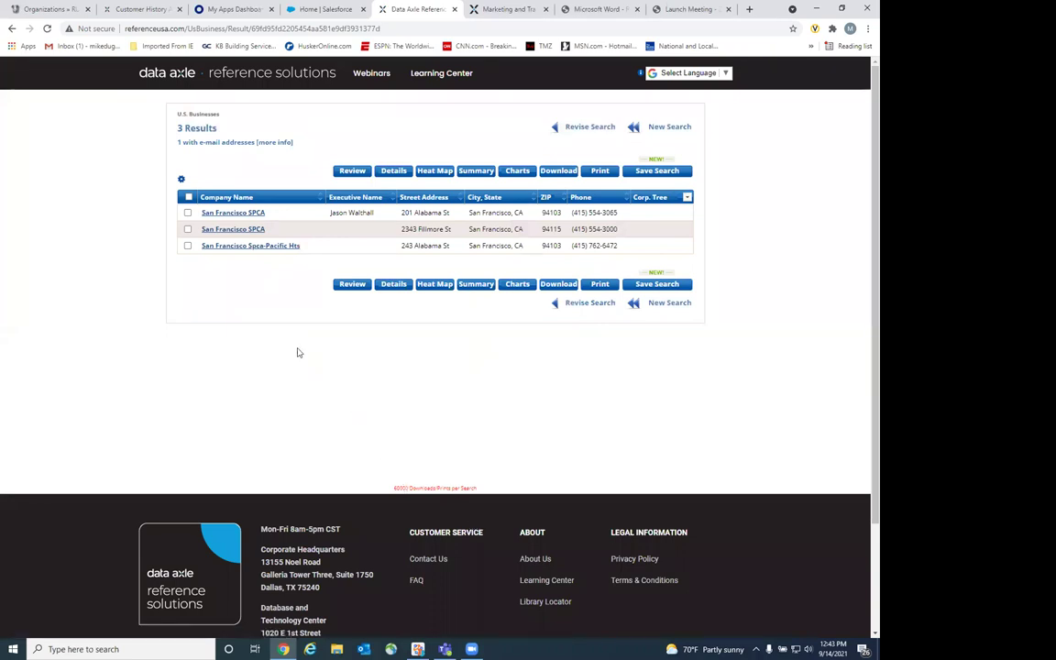
pyautogui.click(226, 214)
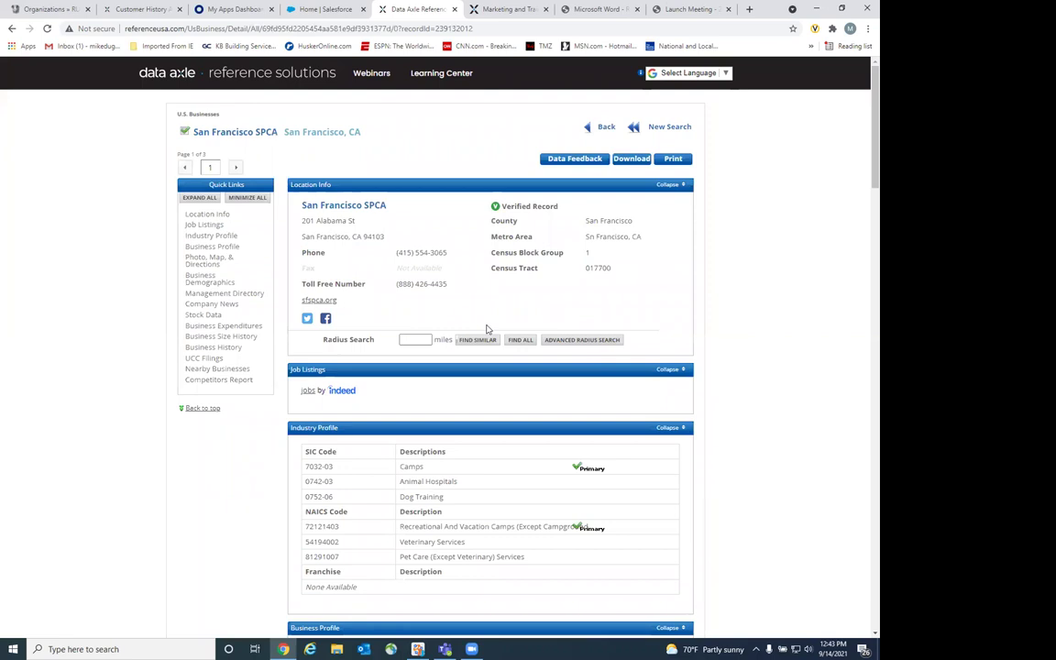
pyautogui.scroll(-1, 488, 330)
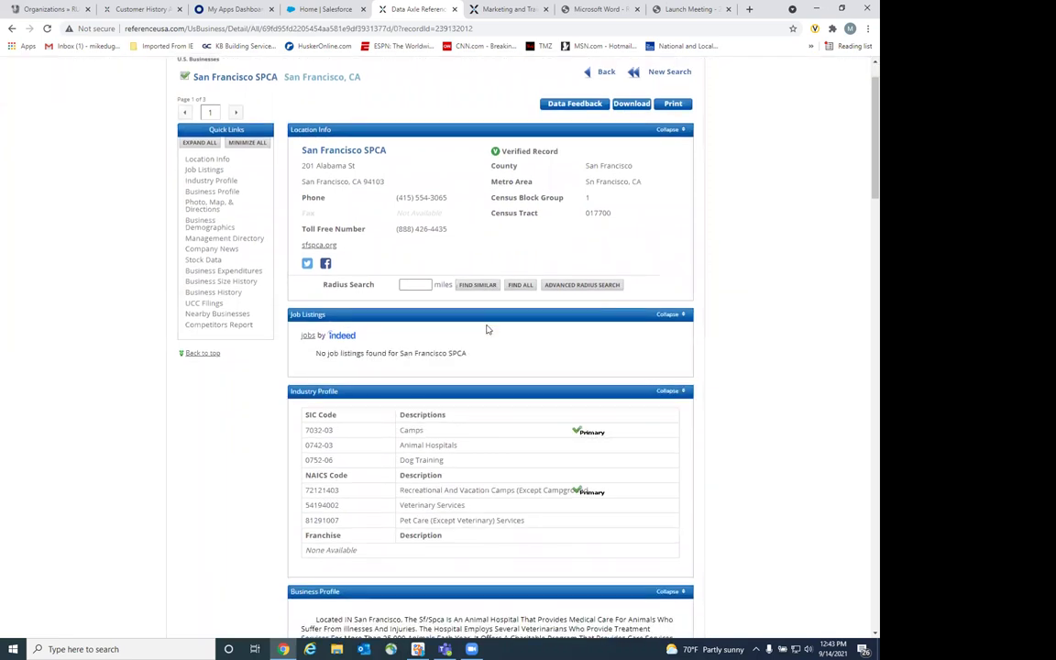
pyautogui.scroll(-1, 486, 328)
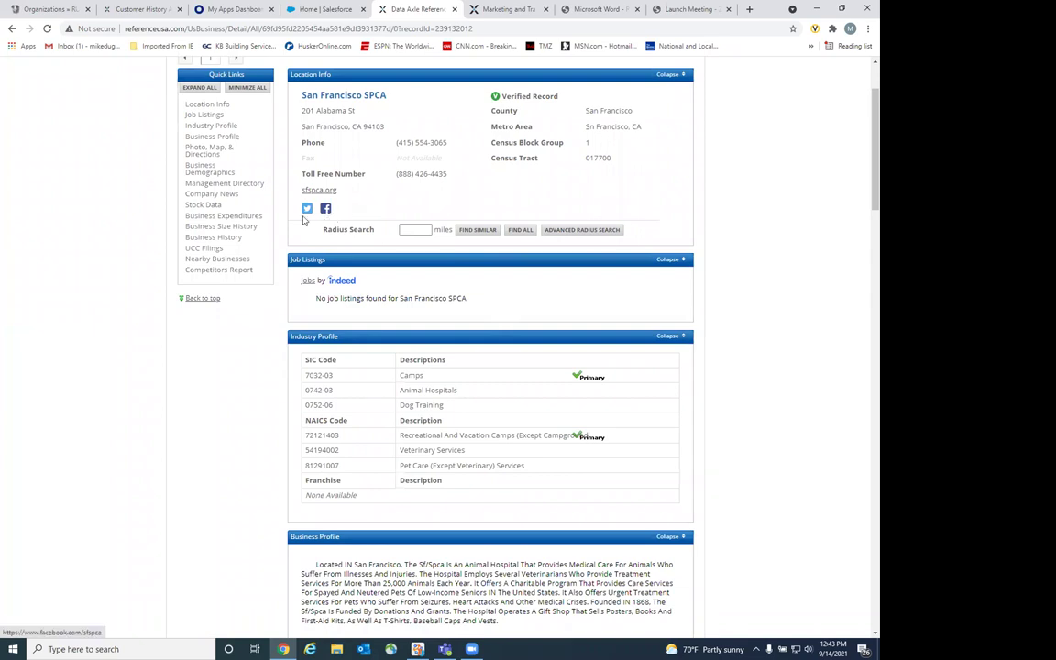
pyautogui.scroll(-1, 438, 371)
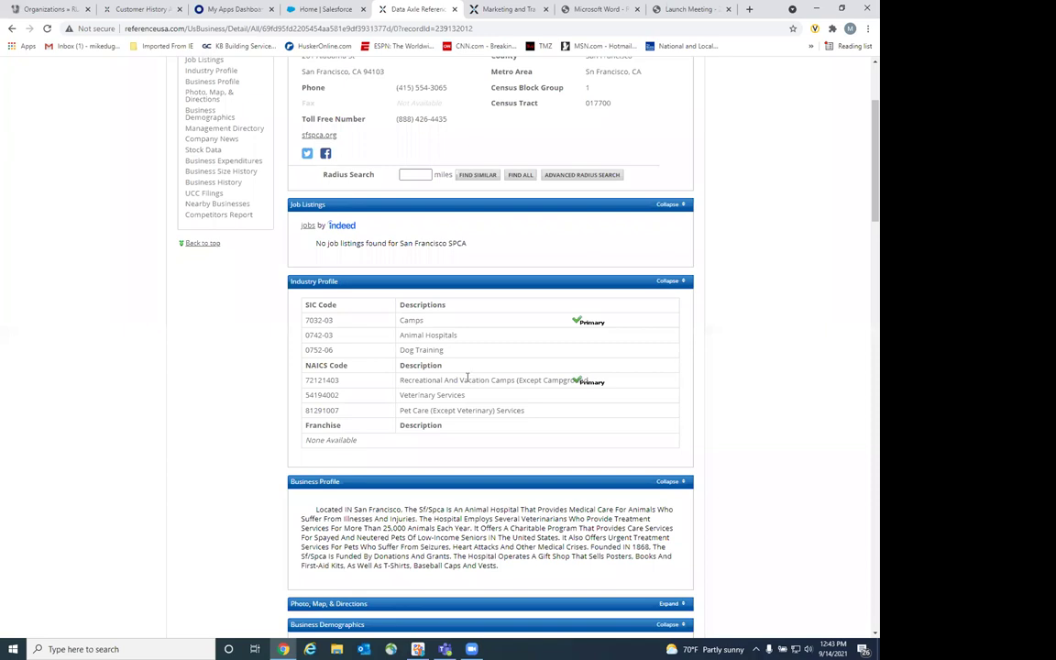
pyautogui.scroll(-2, 421, 343)
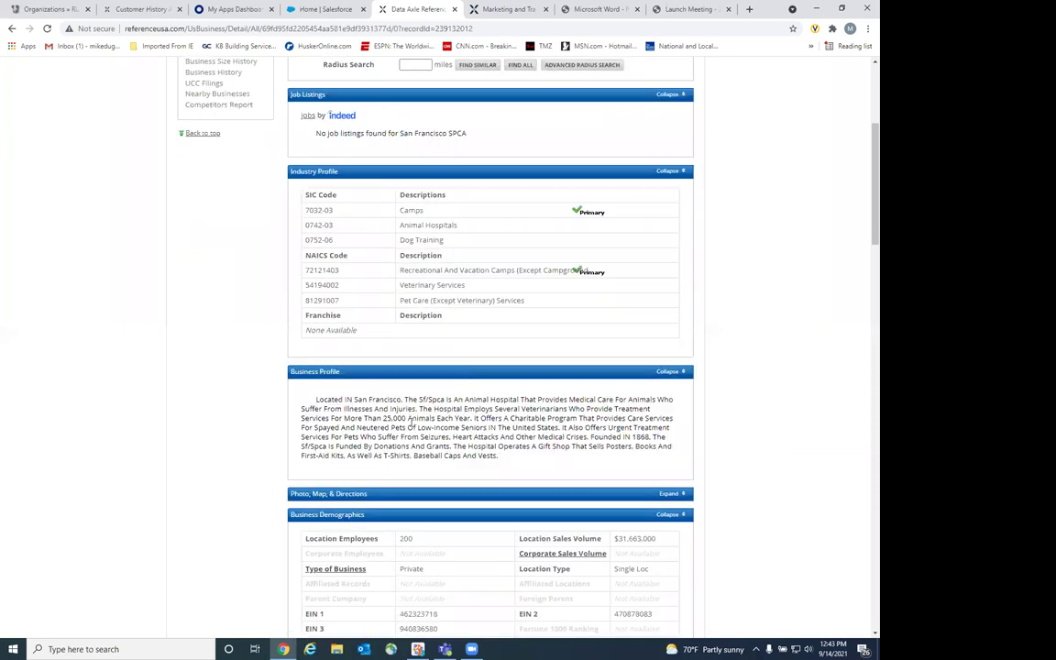
pyautogui.scroll(-2, 447, 505)
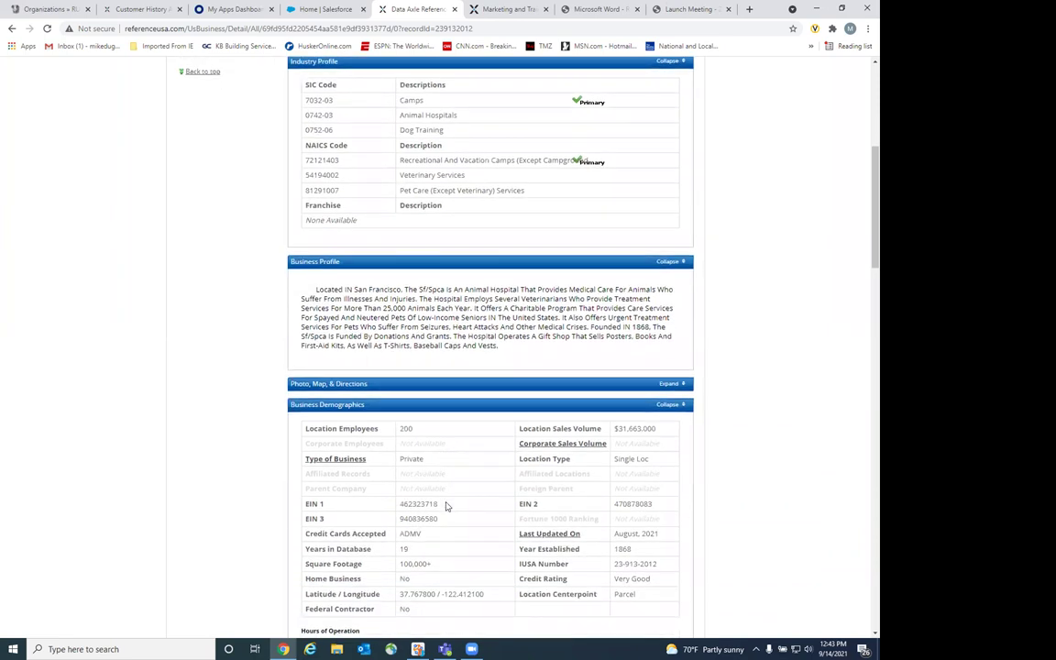
pyautogui.scroll(-2, 447, 505)
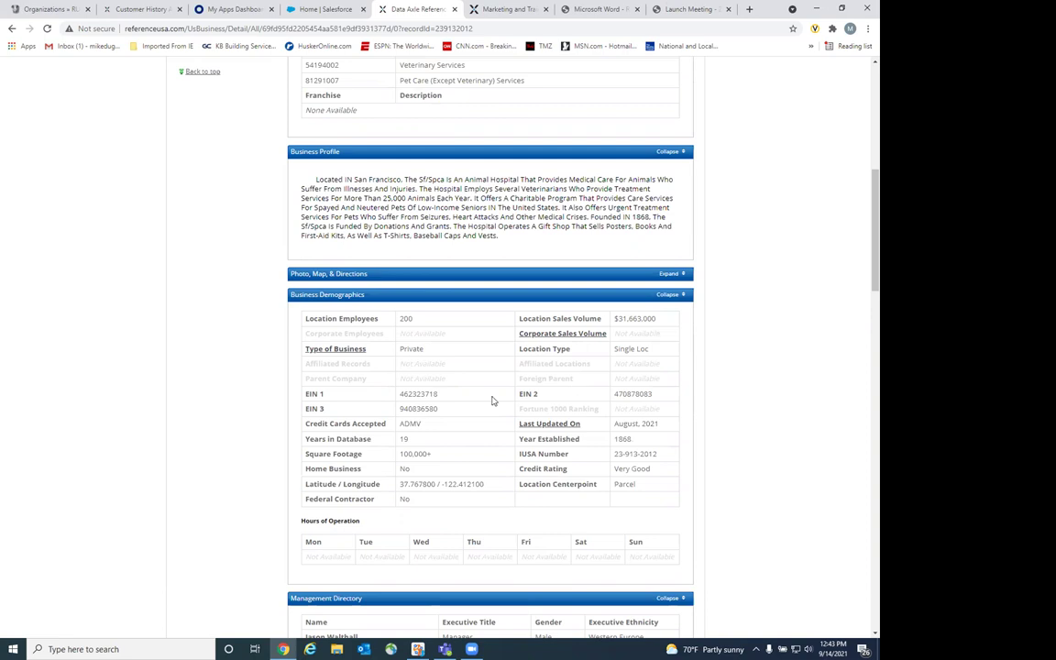
pyautogui.scroll(-1, 492, 400)
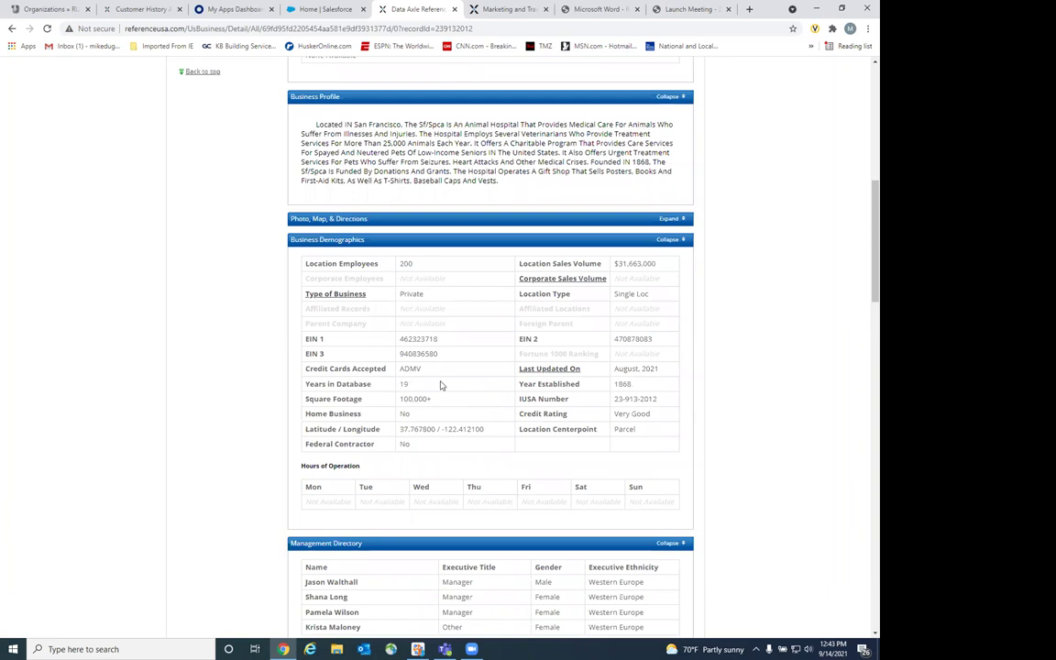
# Examine the record's management directory, business expenditures, business size history charts and yearly business history.
pyautogui.scroll(-2, 440, 385)
pyautogui.scroll(-4, 447, 492)
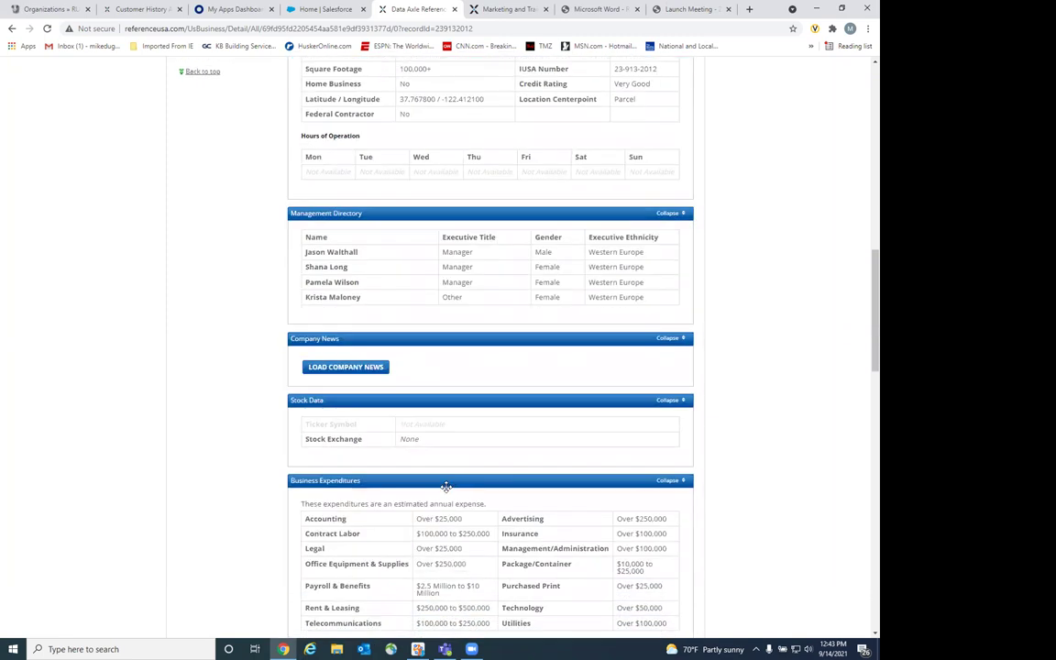
pyautogui.scroll(-3, 446, 491)
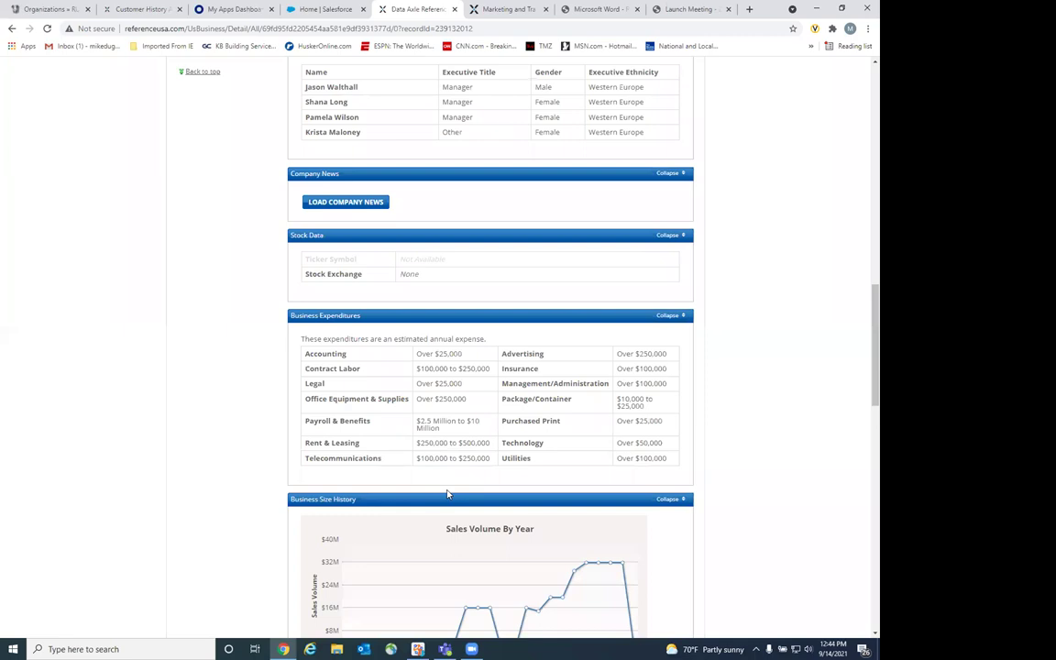
pyautogui.scroll(-2, 447, 495)
pyautogui.scroll(-1, 447, 495)
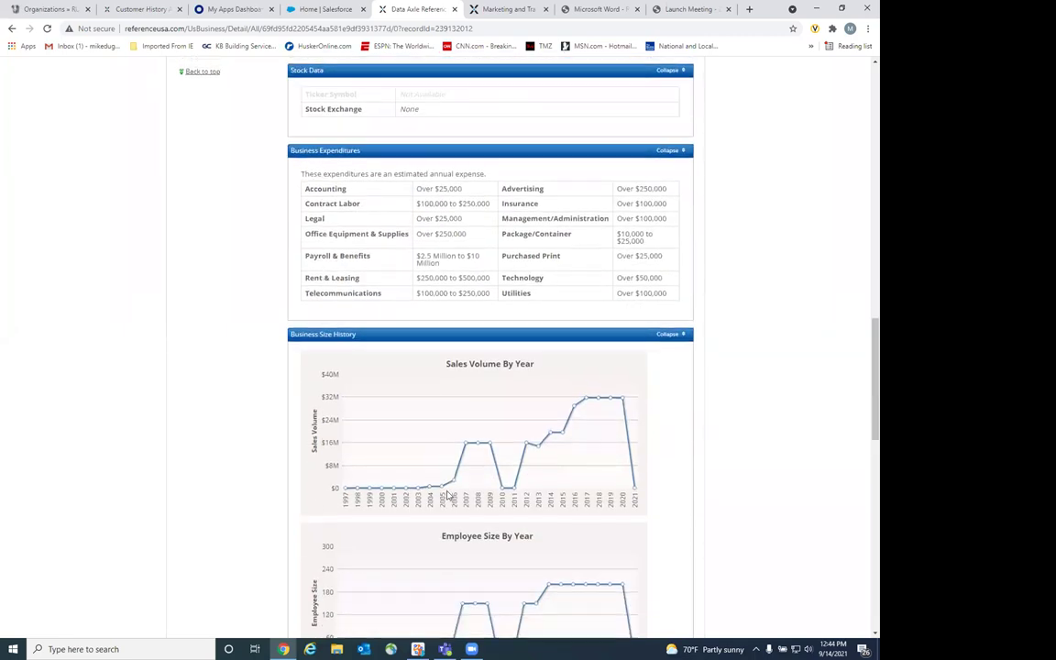
pyautogui.scroll(-7, 447, 495)
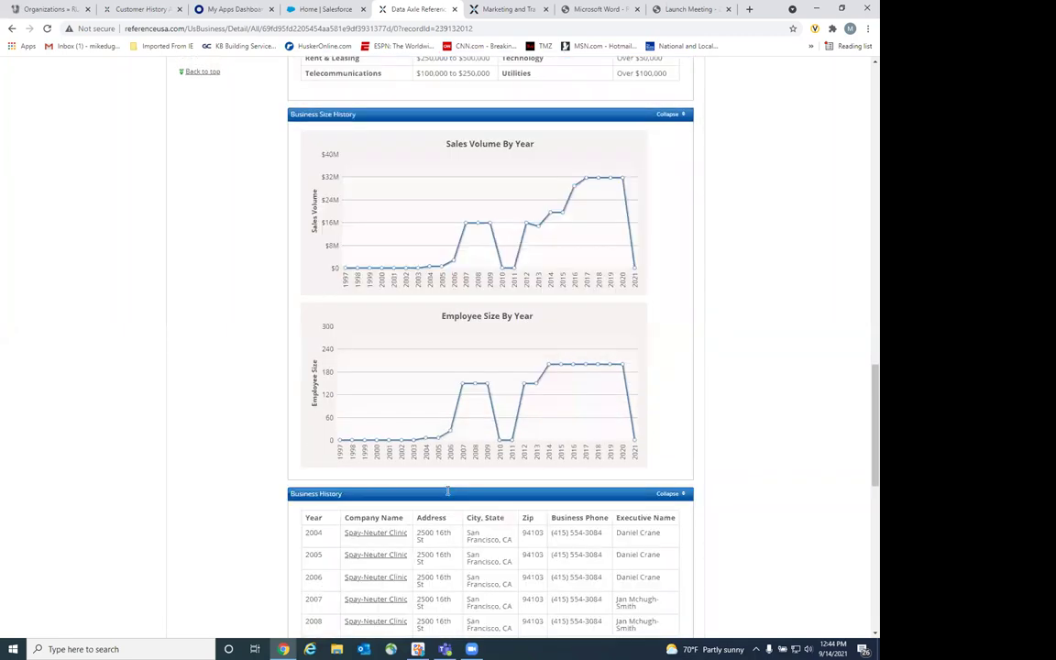
pyautogui.scroll(-2, 447, 495)
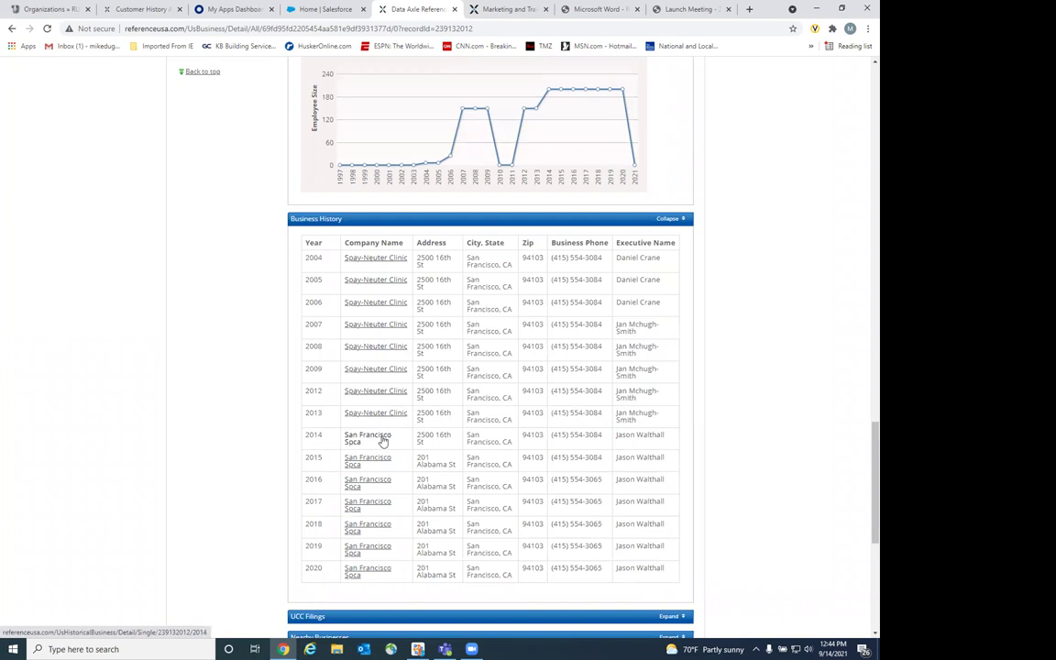
pyautogui.scroll(-1, 383, 442)
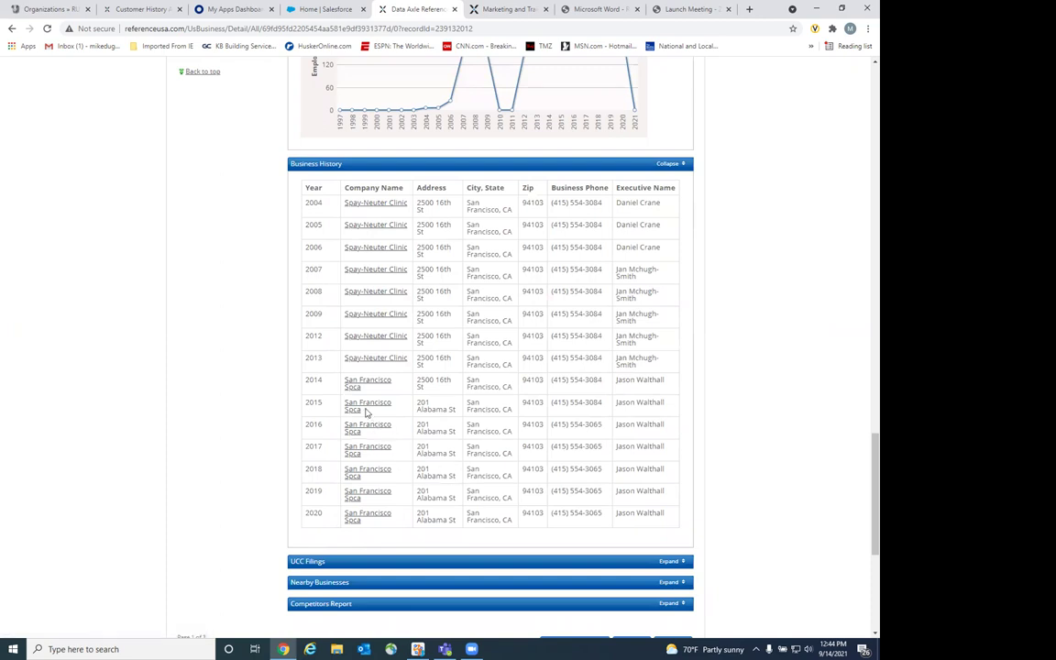
pyautogui.scroll(-4, 605, 425)
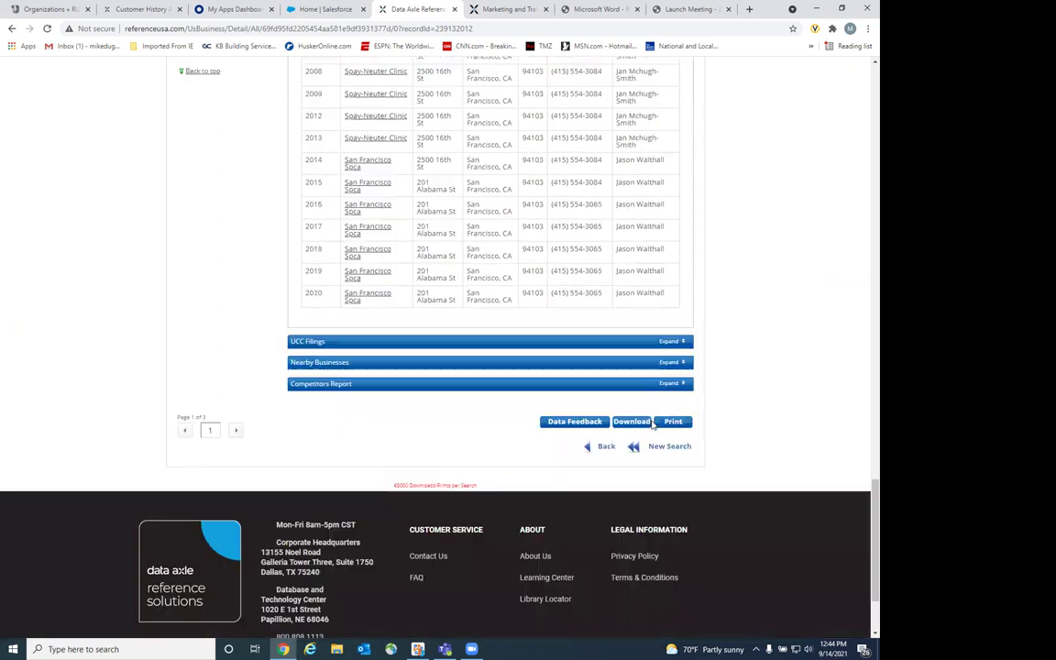
# Look back over the record's size history, expenditures, demographics and business profile up to its location info.
pyautogui.scroll(9, 652, 424)
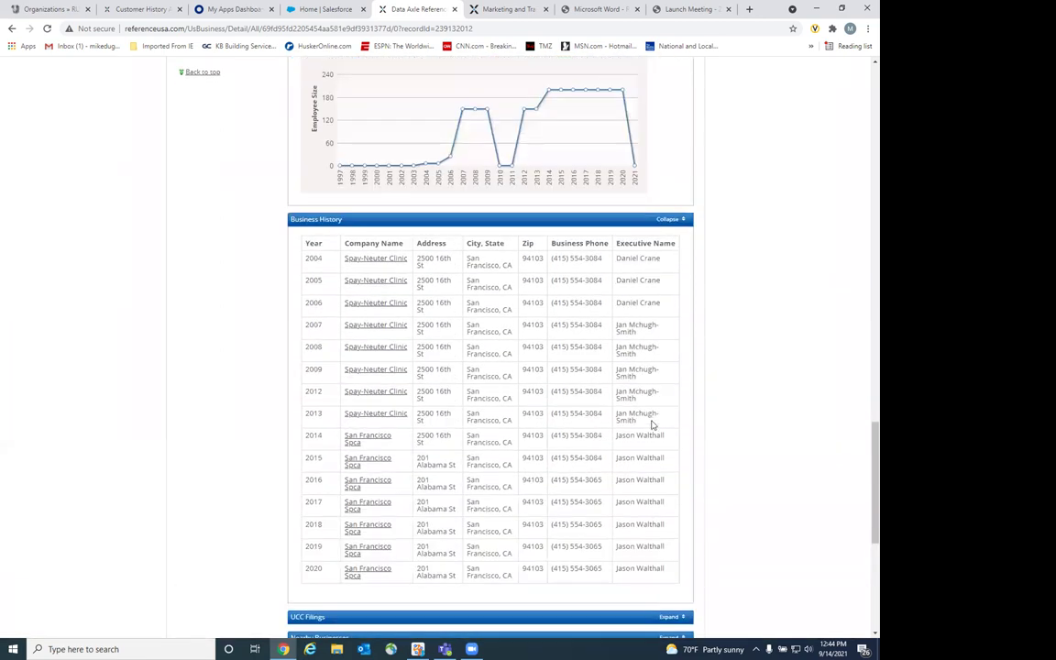
pyautogui.scroll(3, 624, 405)
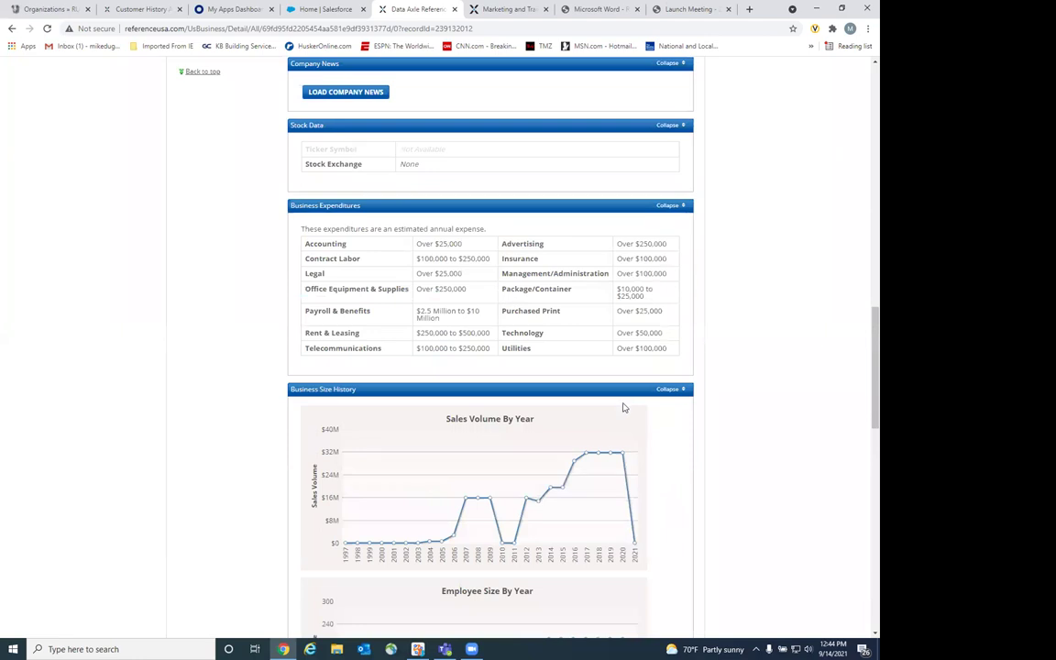
pyautogui.scroll(6, 623, 407)
pyautogui.scroll(2, 623, 402)
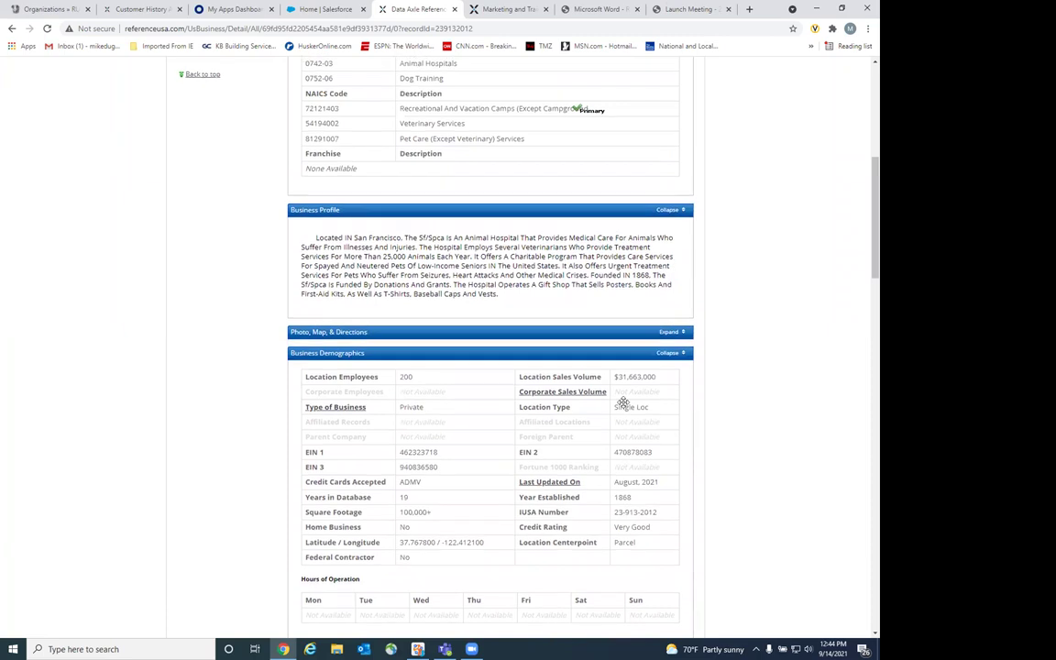
pyautogui.scroll(1, 623, 403)
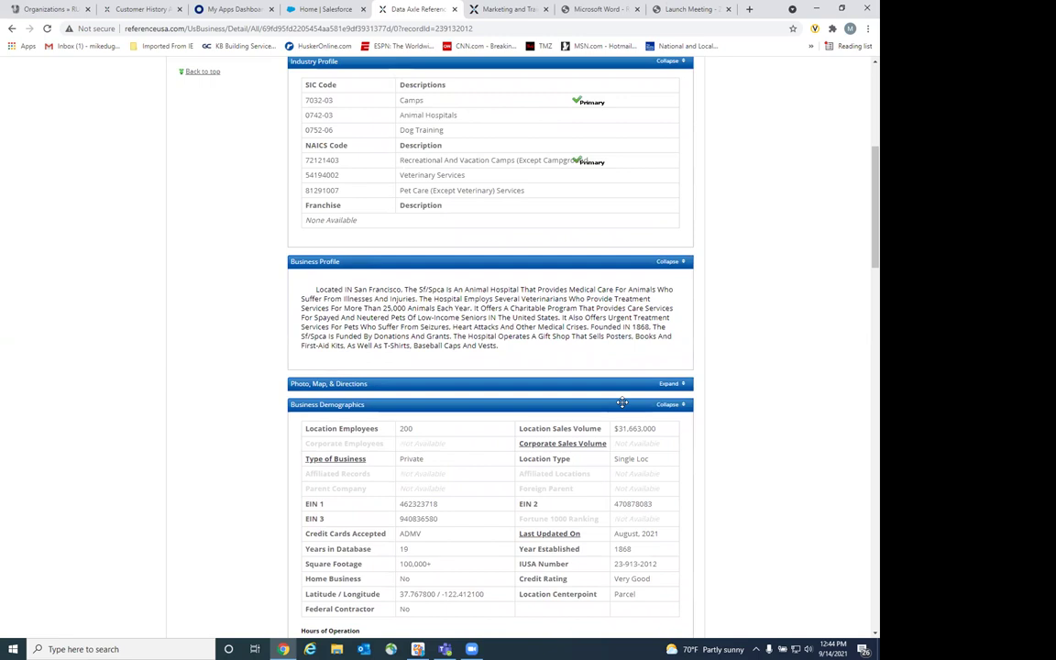
pyautogui.scroll(2, 621, 402)
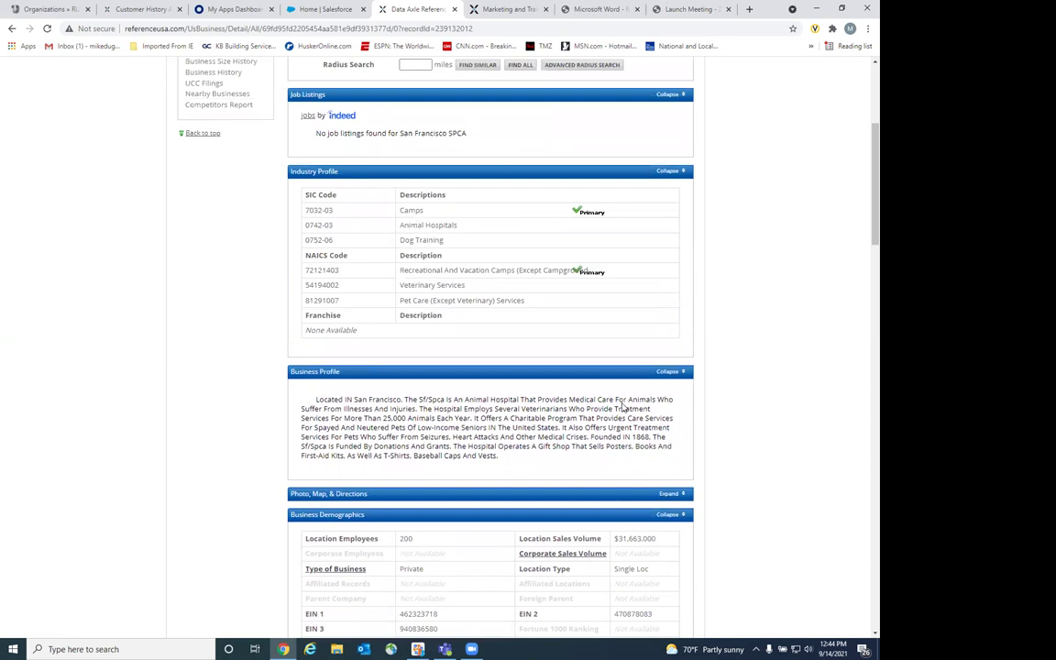
pyautogui.scroll(1, 621, 407)
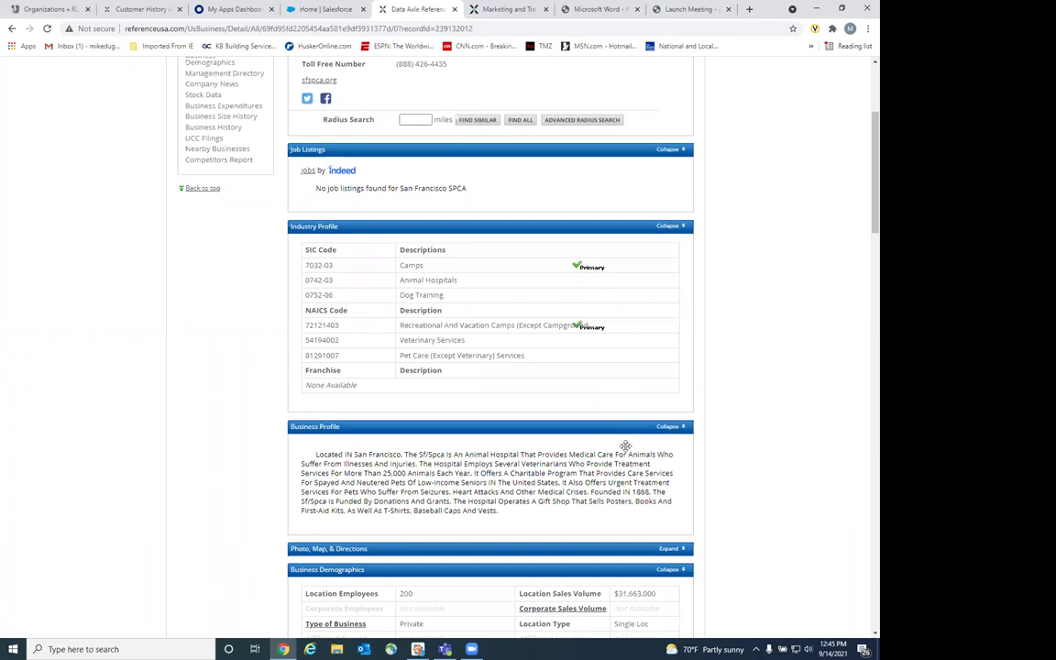
pyautogui.scroll(3, 561, 408)
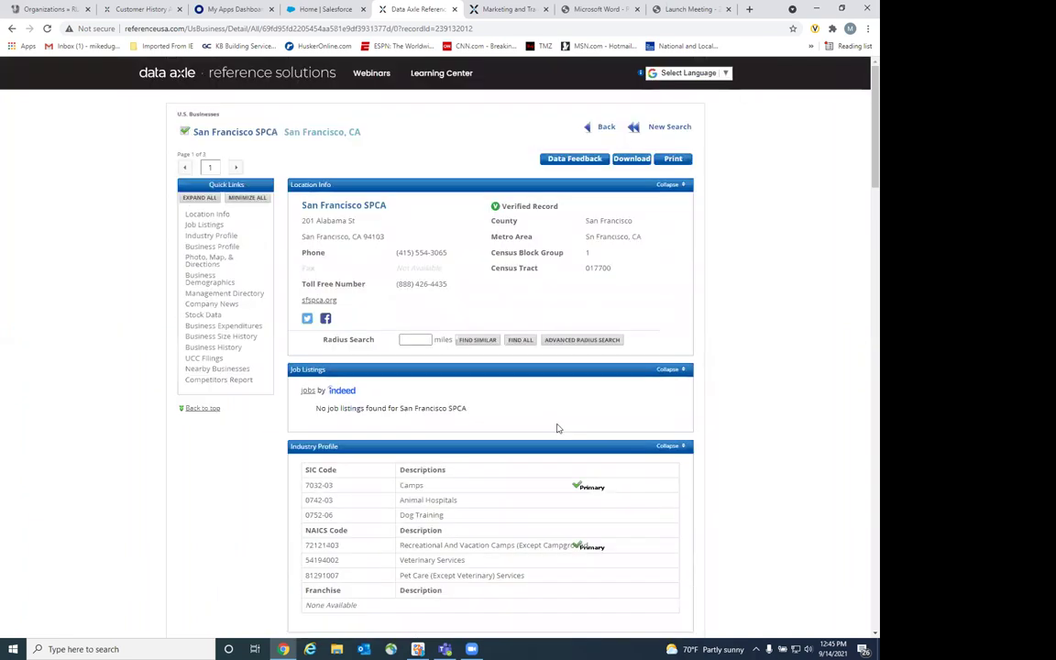
# Revise the search by adding the Keyword/SIC/NAICS criterion, searching all SICs for Non Profit and selecting 839998 - Non-Profit Organizations.
pyautogui.click(591, 129)
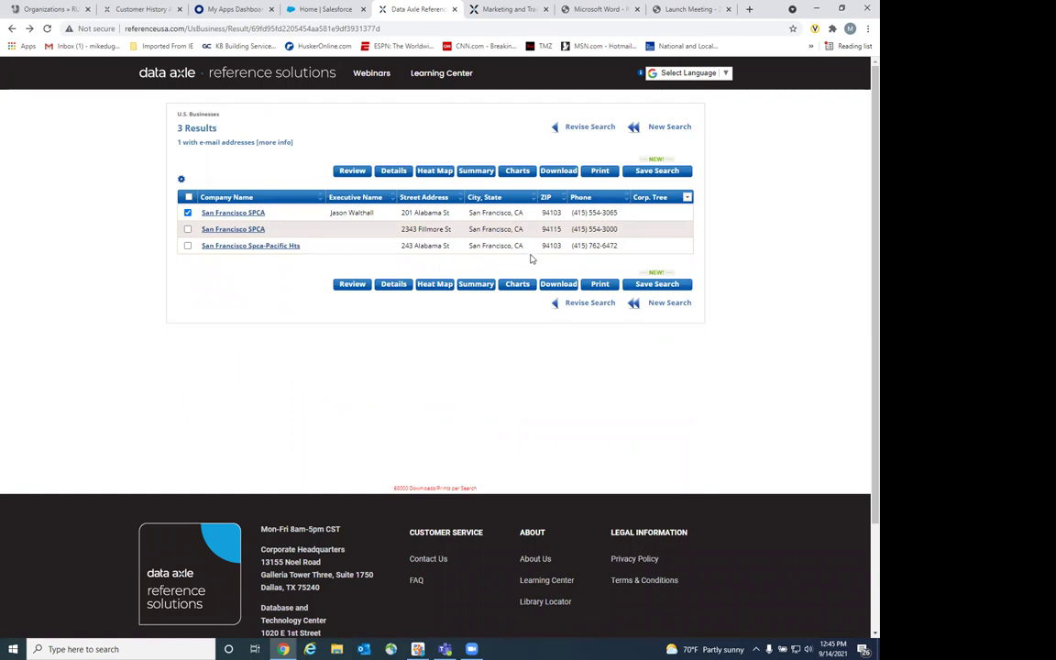
pyautogui.click(554, 130)
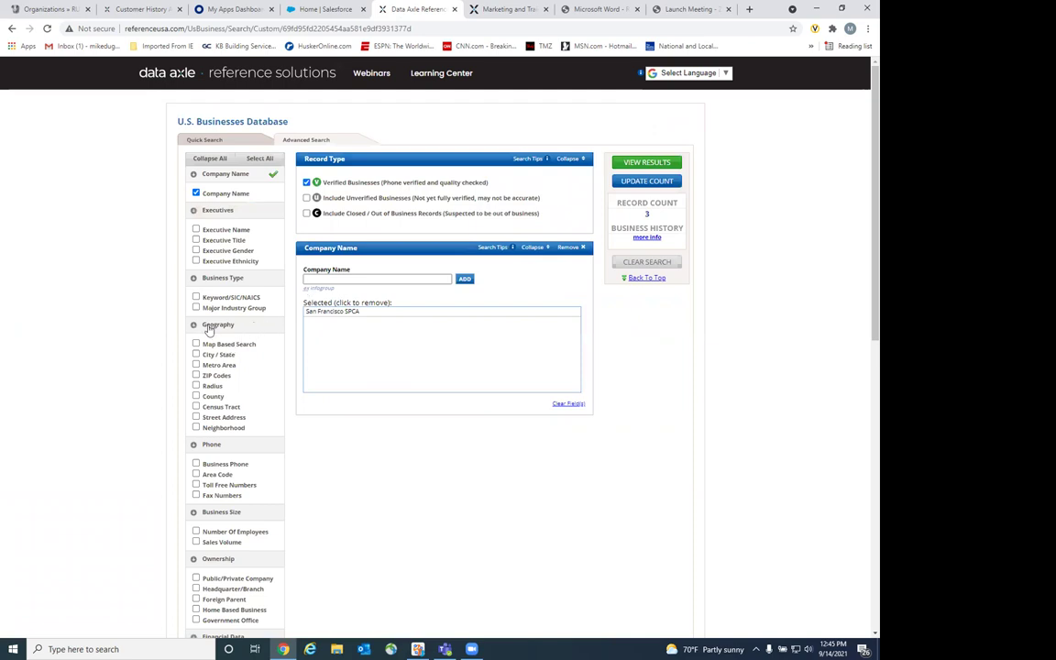
pyautogui.click(195, 298)
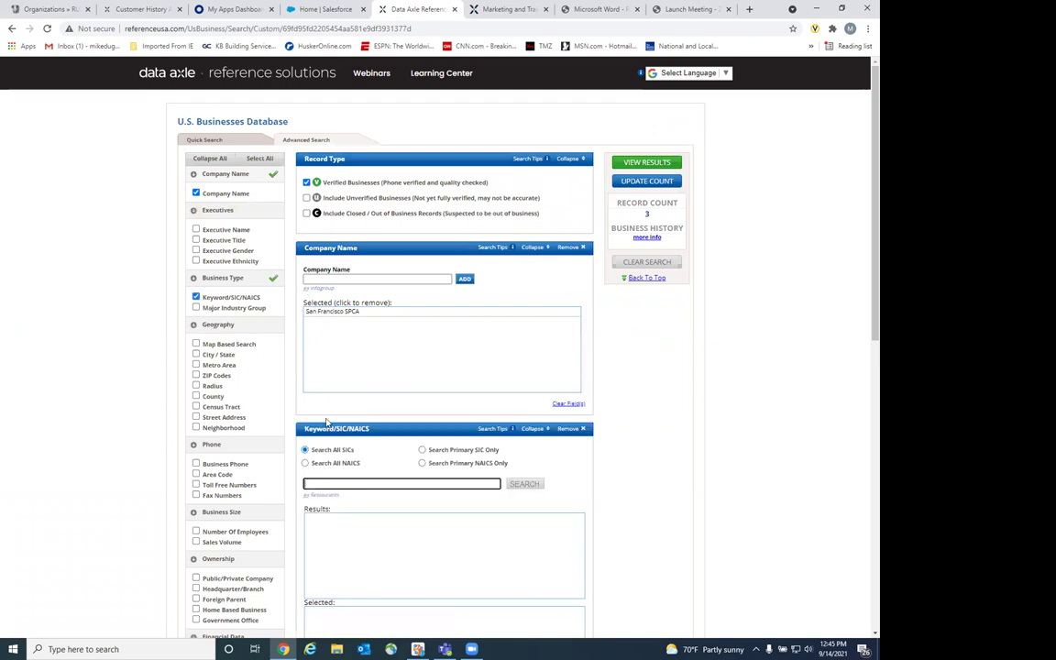
pyautogui.click(326, 483)
pyautogui.write('Non Profit')
pyautogui.click(526, 487)
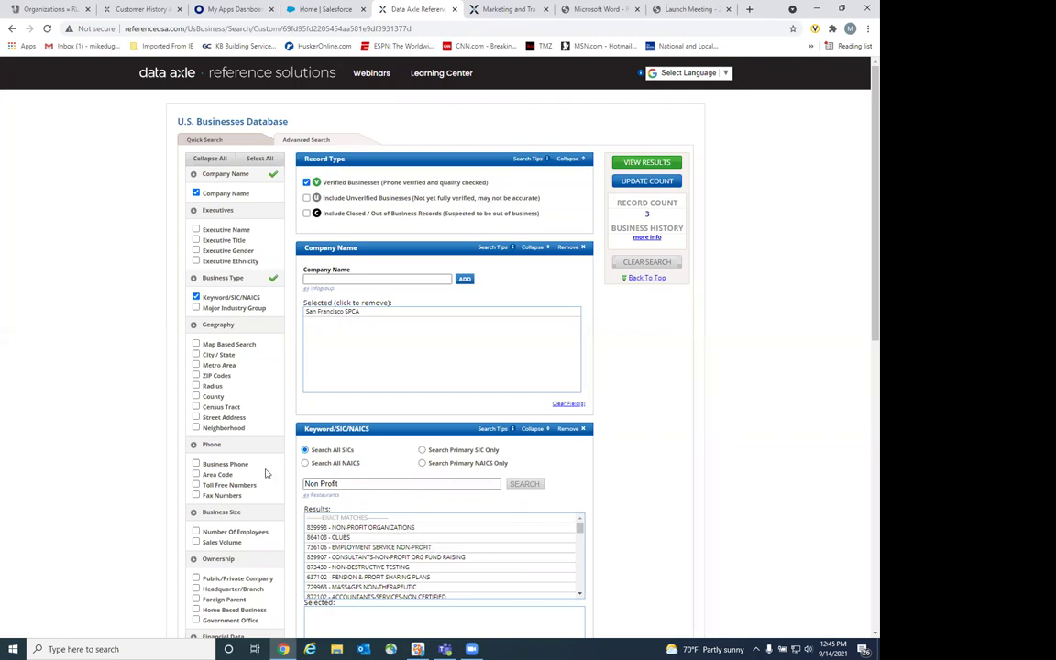
pyautogui.scroll(-1, 203, 315)
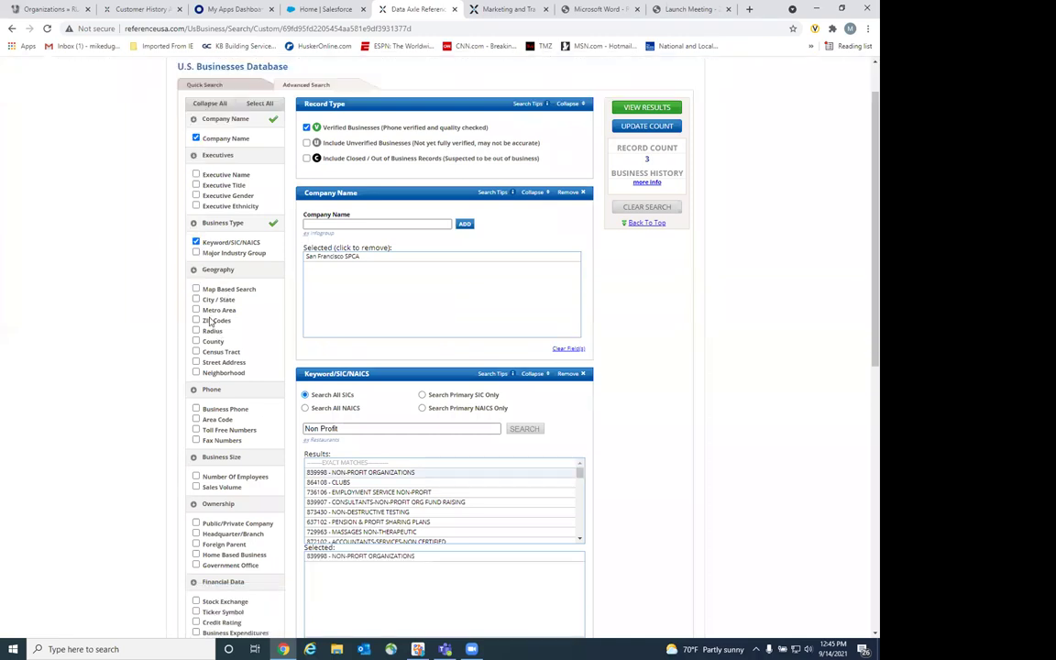
pyautogui.click(196, 301)
pyautogui.scroll(-3, 561, 502)
pyautogui.scroll(-4, 681, 498)
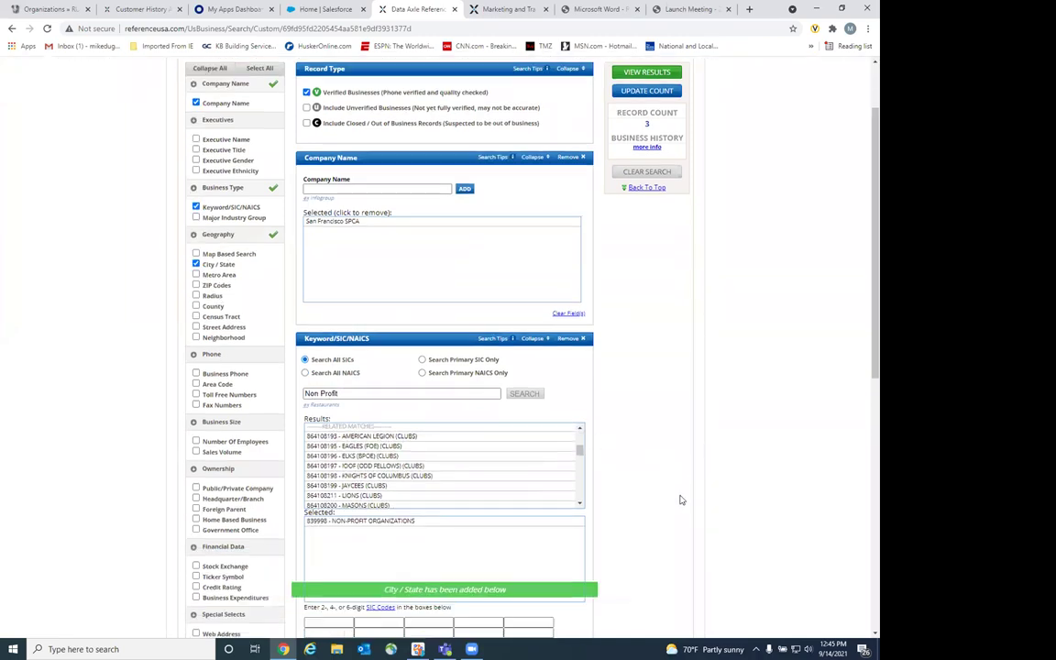
pyautogui.scroll(-2, 624, 515)
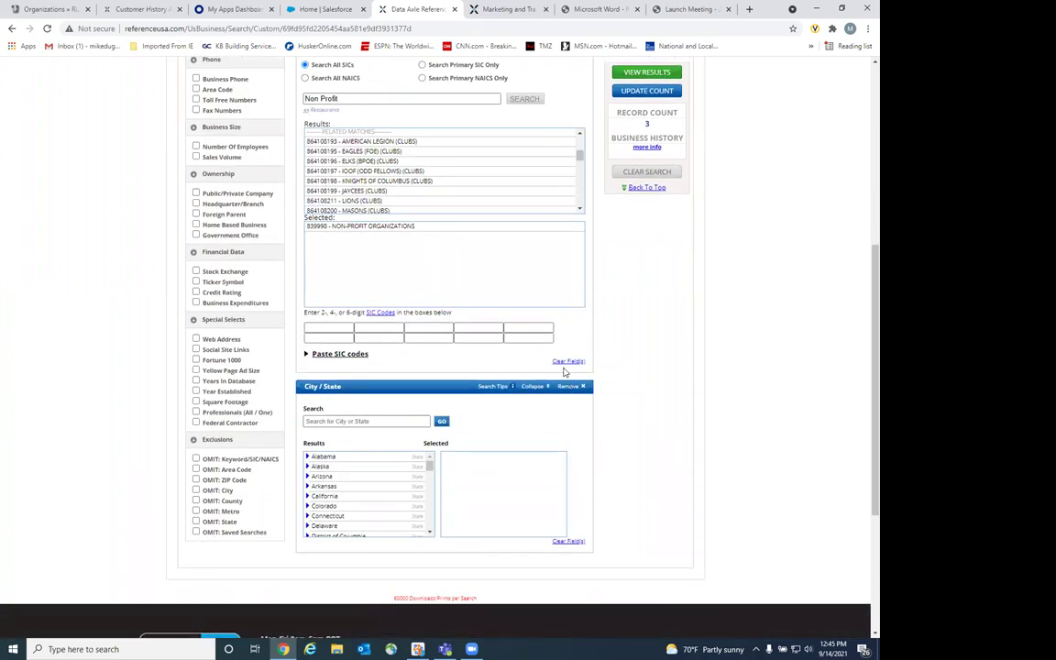
pyautogui.click(569, 387)
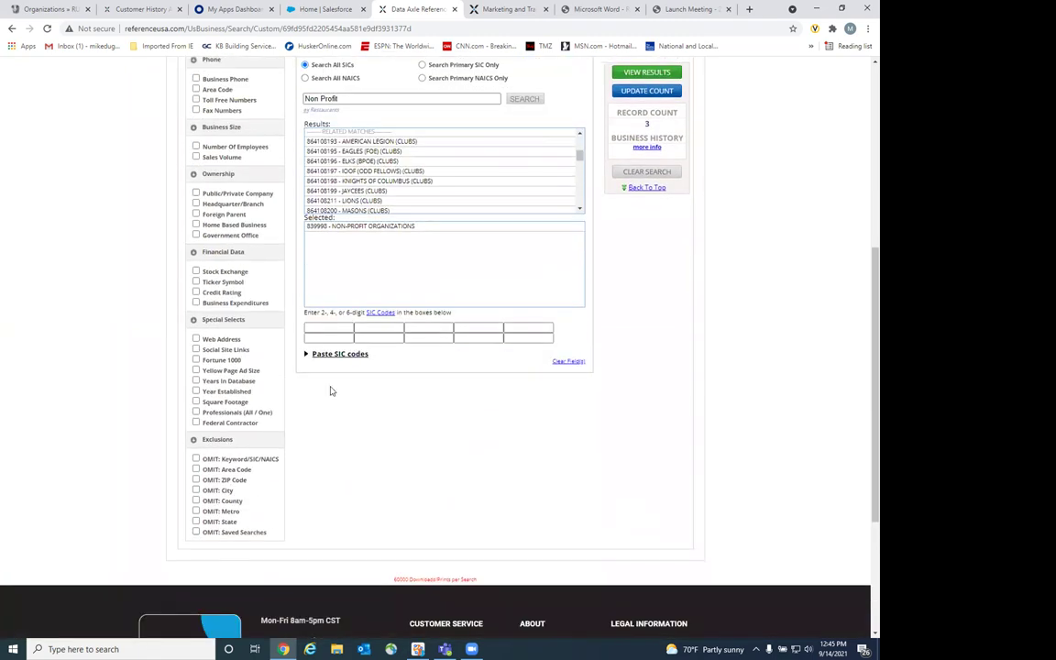
# Add San Francisco, CA as a City/State criterion alongside the San Francisco SPCA and non-profit criteria and try to view the results.
pyautogui.scroll(3, 195, 220)
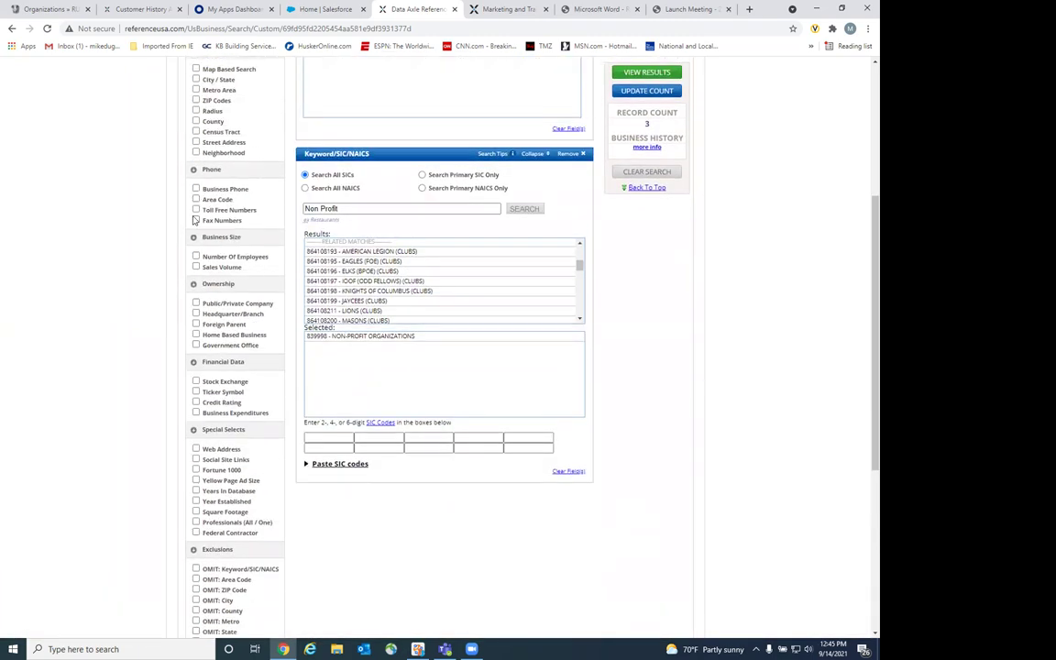
pyautogui.click(195, 135)
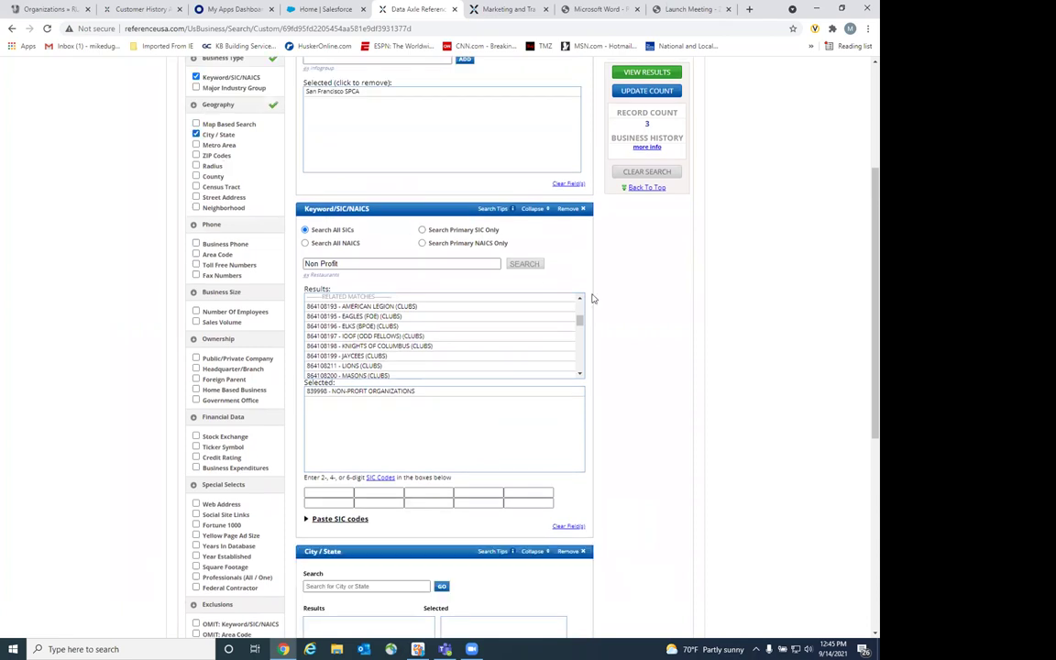
pyautogui.scroll(-3, 466, 431)
pyautogui.click(357, 419)
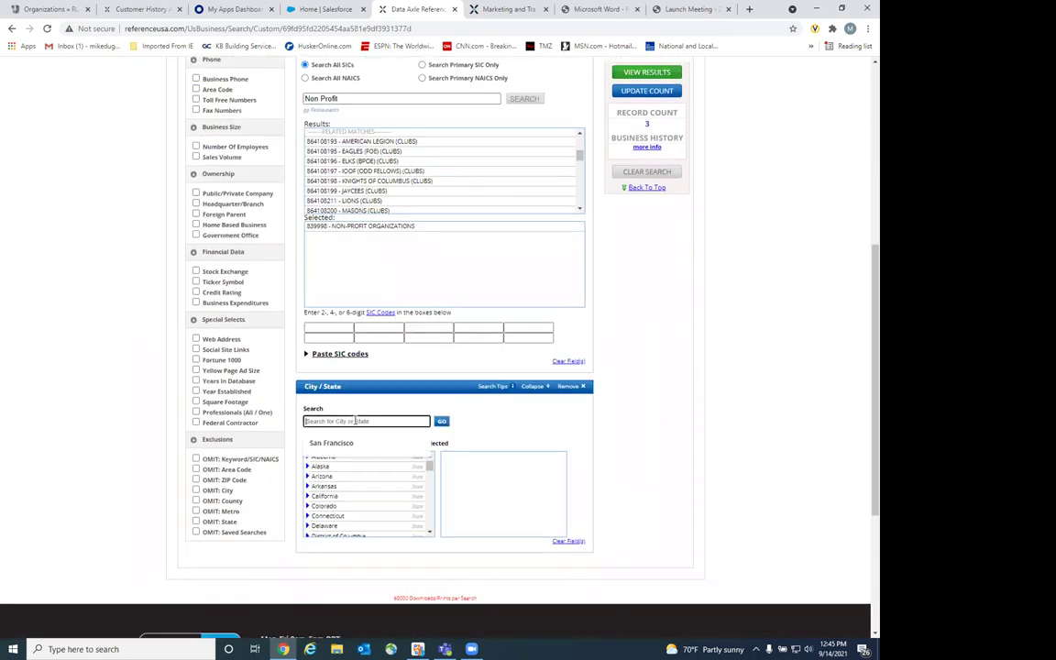
pyautogui.click(344, 448)
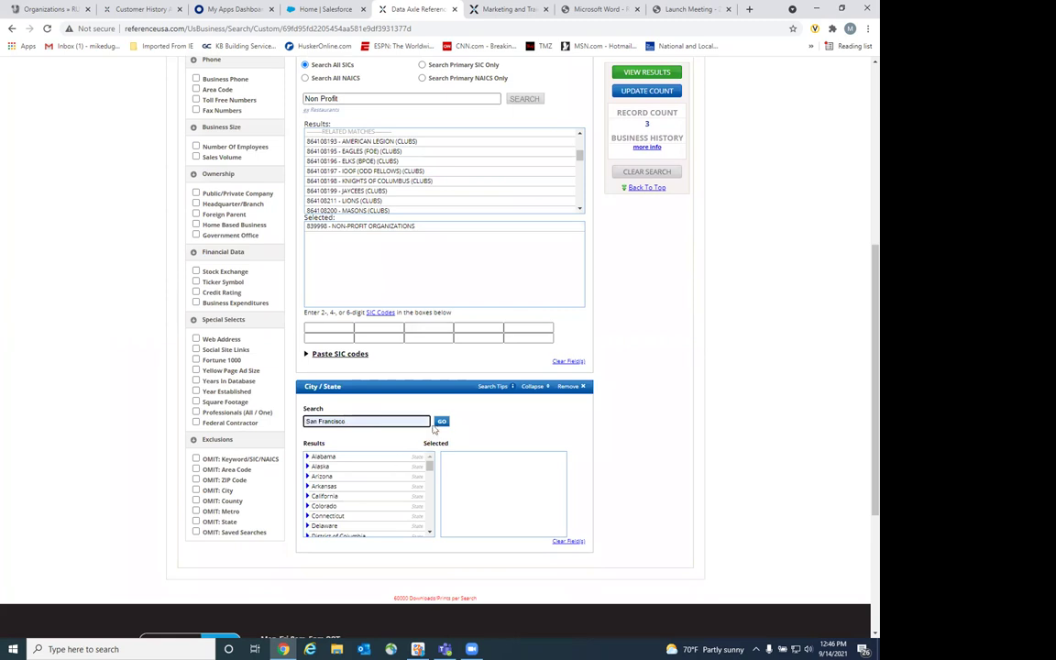
pyautogui.click(440, 421)
pyautogui.click(427, 456)
pyautogui.scroll(-2, 674, 486)
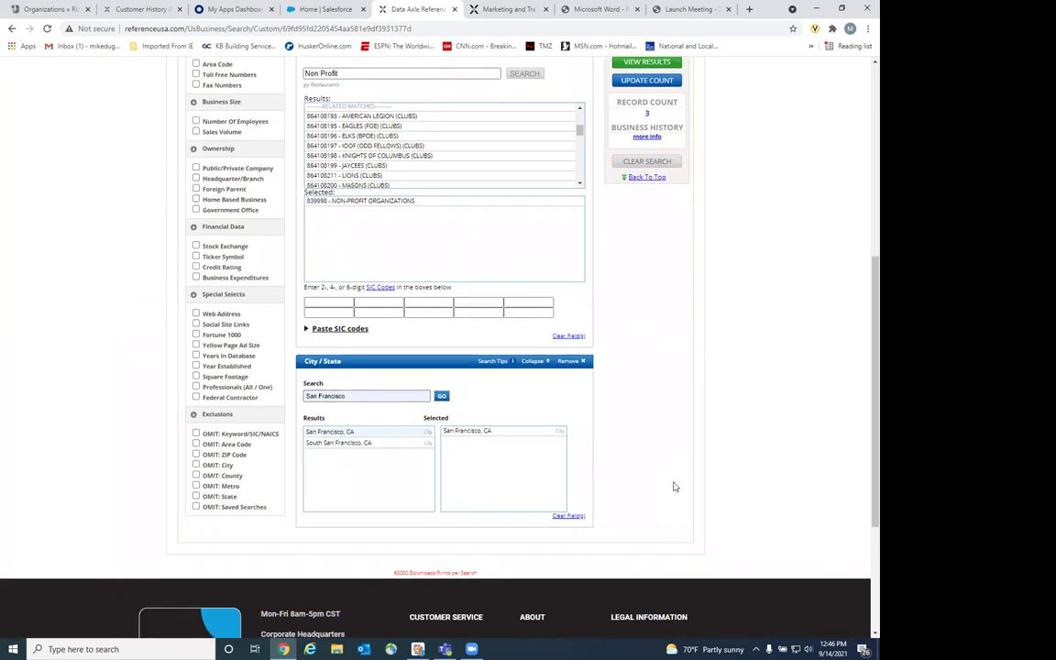
pyautogui.scroll(3, 728, 193)
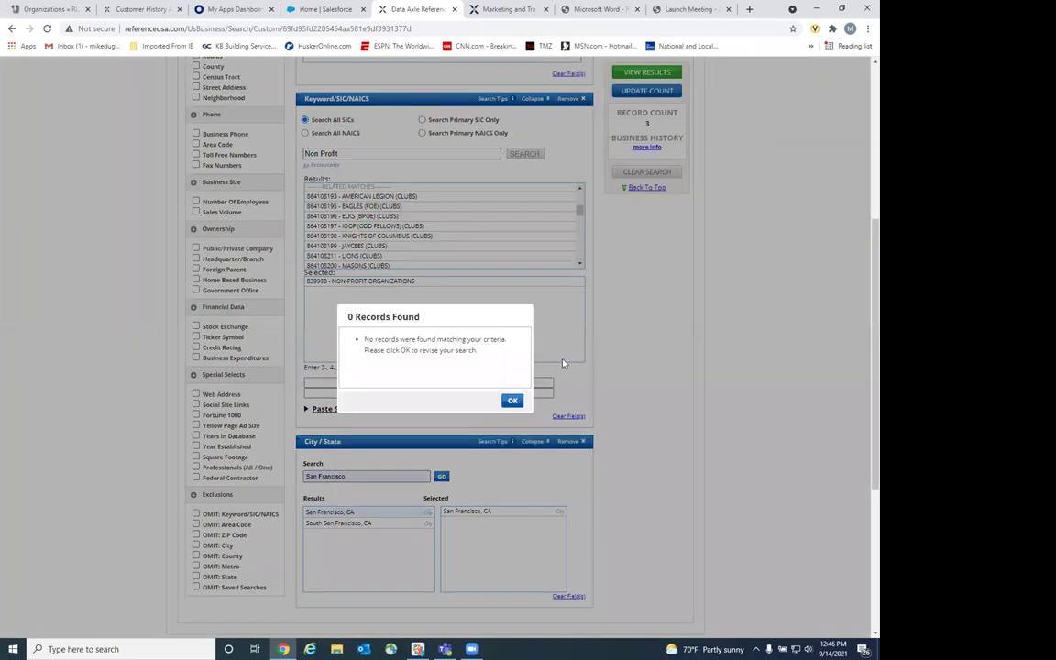
pyautogui.click(512, 401)
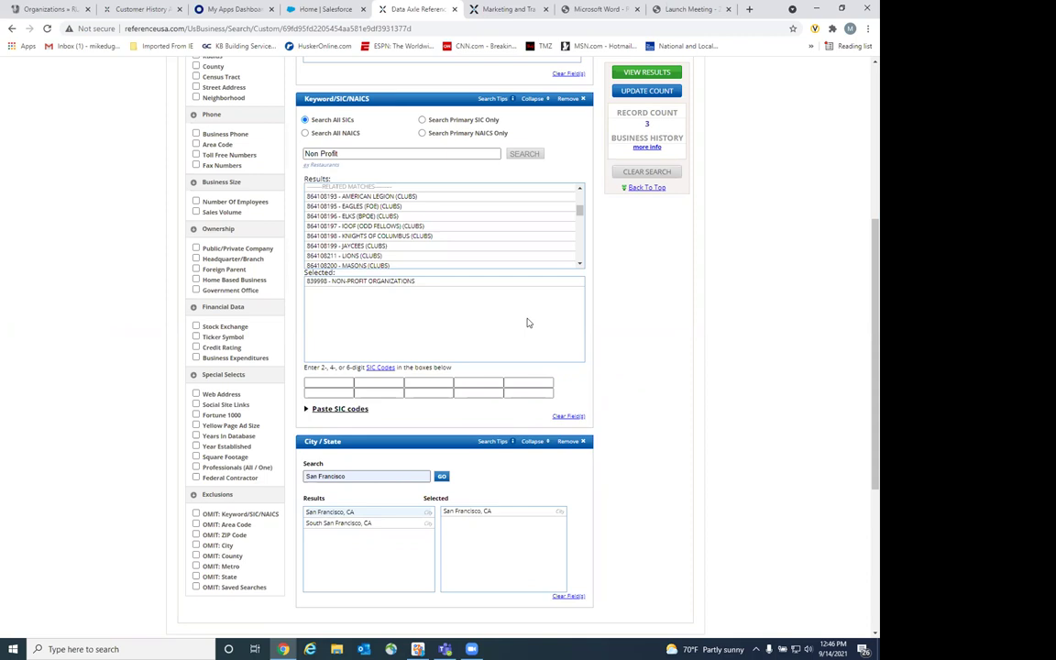
# Remove the Keyword/SIC/NAICS and City/State criteria from the search, keeping only Company Name.
pyautogui.click(412, 155)
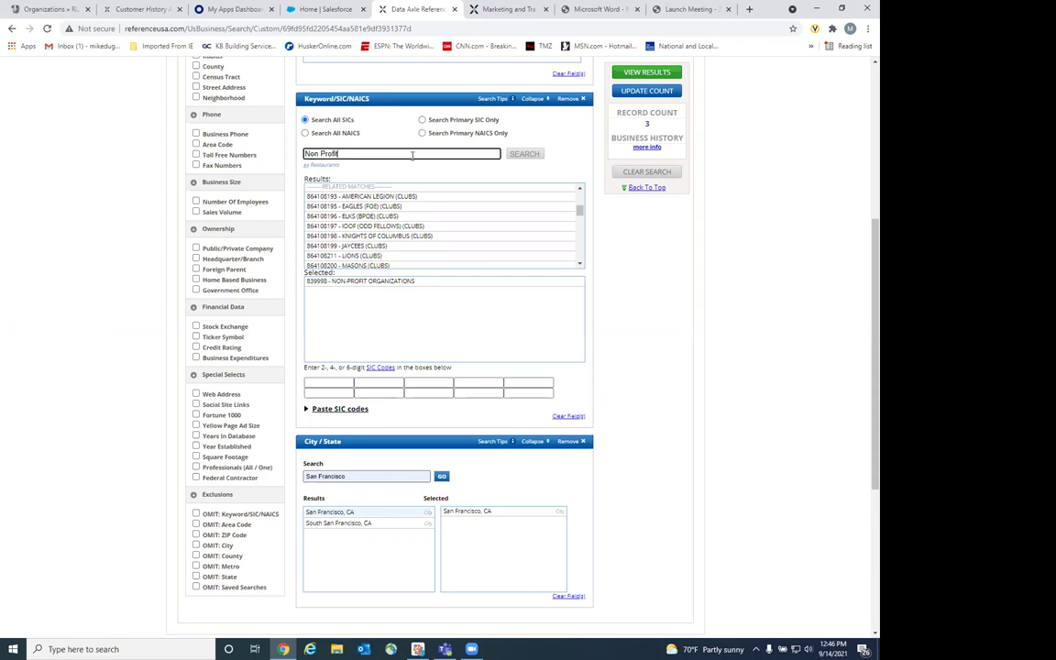
pyautogui.scroll(3, 297, 204)
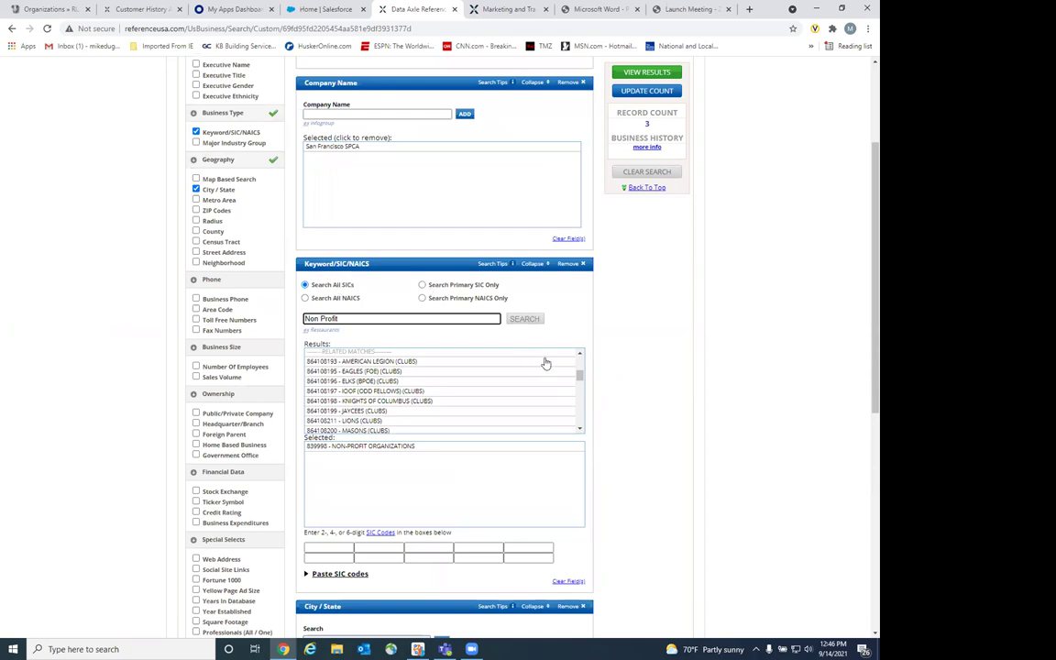
pyautogui.click(568, 264)
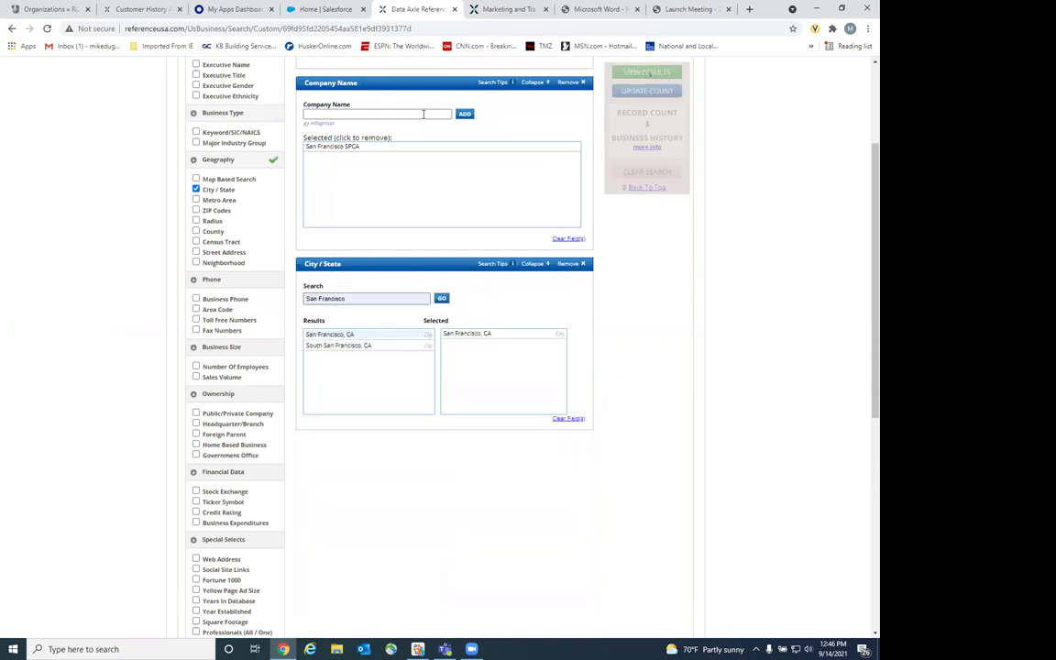
pyautogui.click(577, 266)
# Replace San Francisco SPCA with Internet Archive in the Company Name criterion.
pyautogui.click(372, 113)
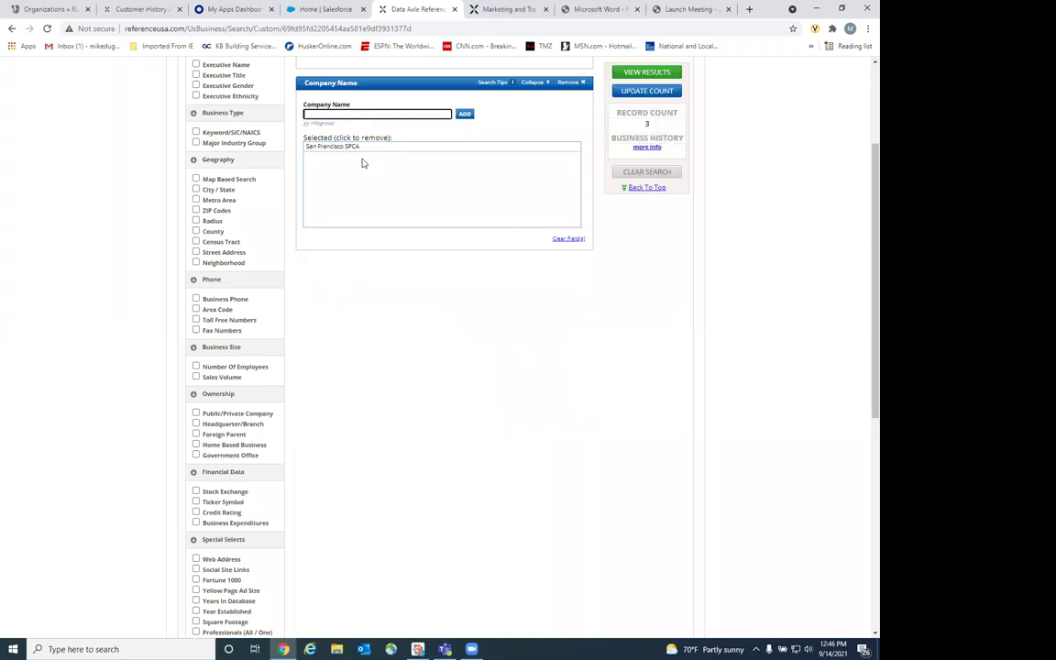
pyautogui.write('Im')
pyautogui.write('ternet A')
pyautogui.write('i')
pyautogui.write('chive')
pyautogui.click(556, 240)
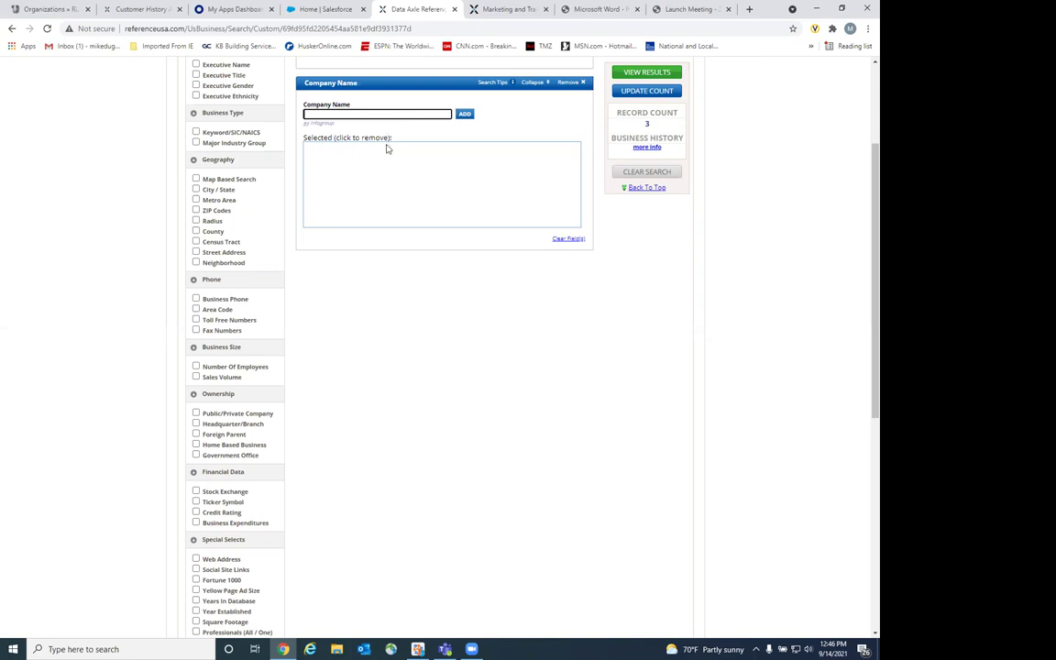
pyautogui.click(332, 113)
pyautogui.write('Internet Archive')
pyautogui.click(465, 115)
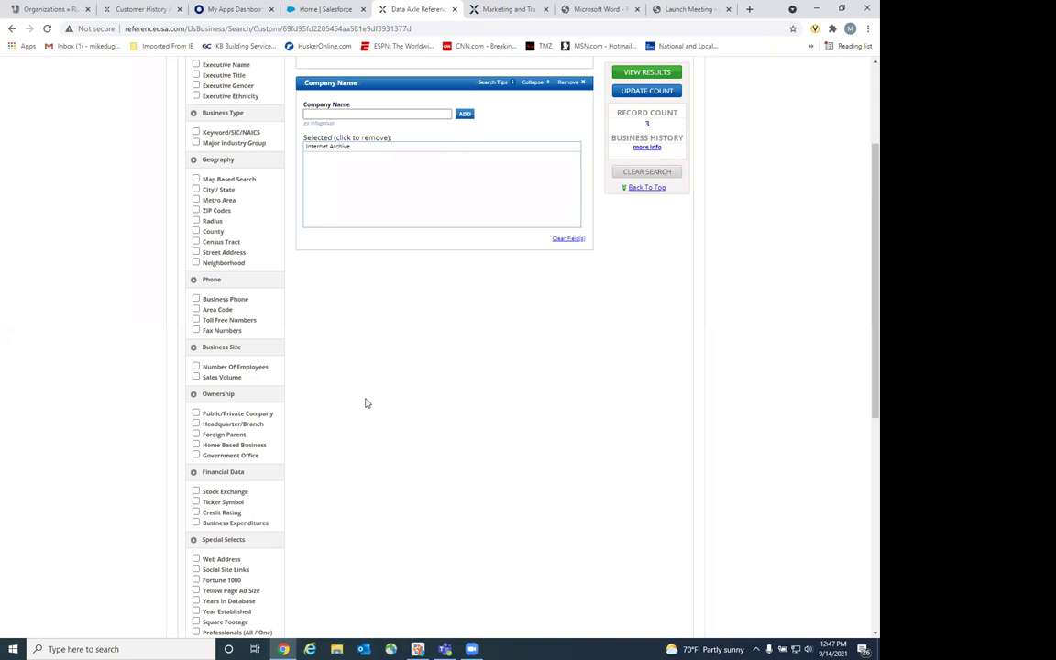
# Add San Francisco, CA as the City/State criterion, update the record count and view the matching Internet Archive results.
pyautogui.click(195, 189)
pyautogui.click(330, 299)
pyautogui.click(341, 321)
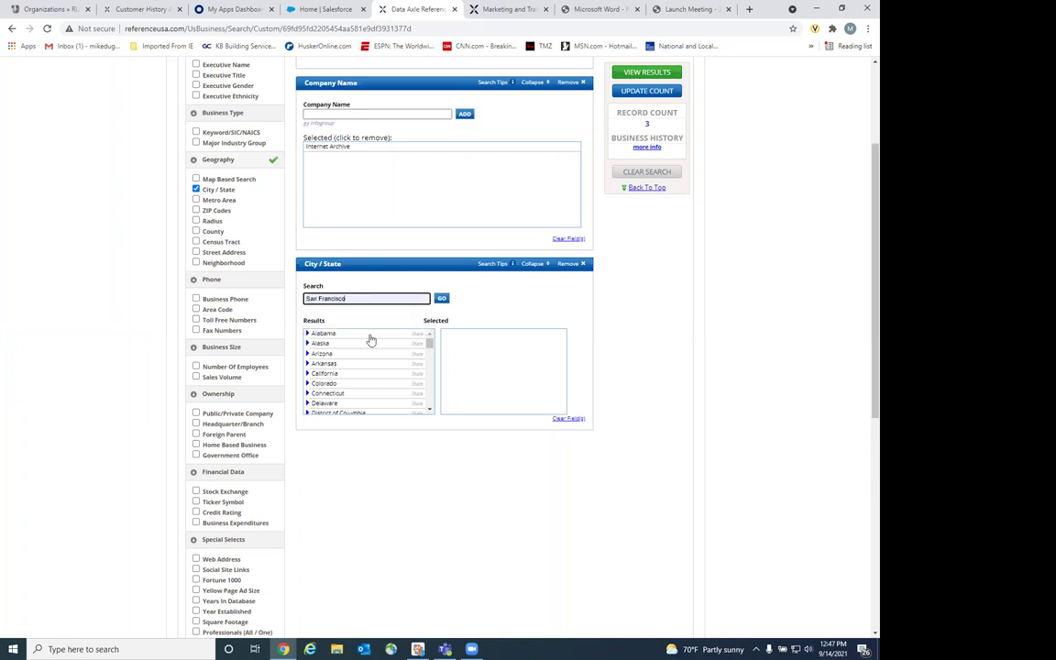
pyautogui.click(440, 298)
pyautogui.click(365, 334)
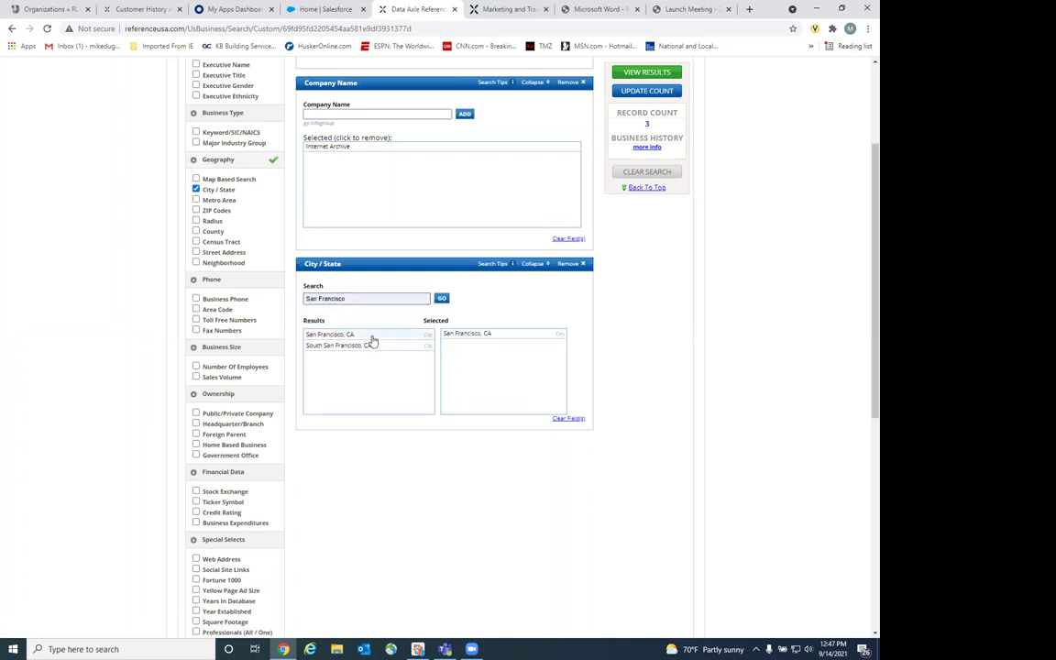
pyautogui.click(646, 92)
pyautogui.click(646, 71)
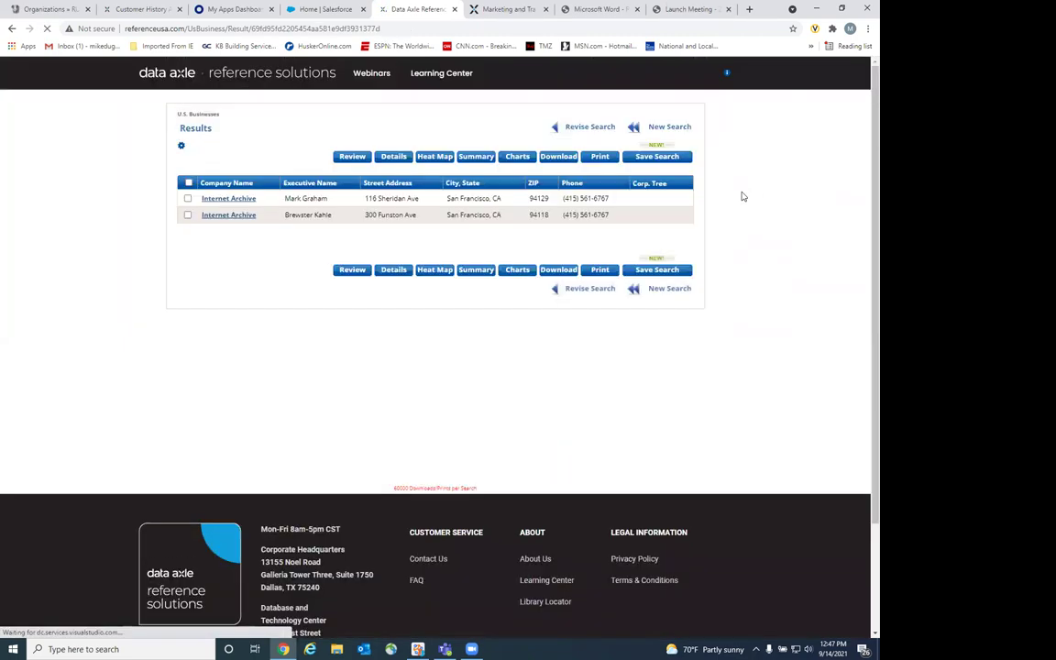
# Review the location info and industry profile of the first Internet Archive record and return to the home page of available databases.
pyautogui.click(216, 215)
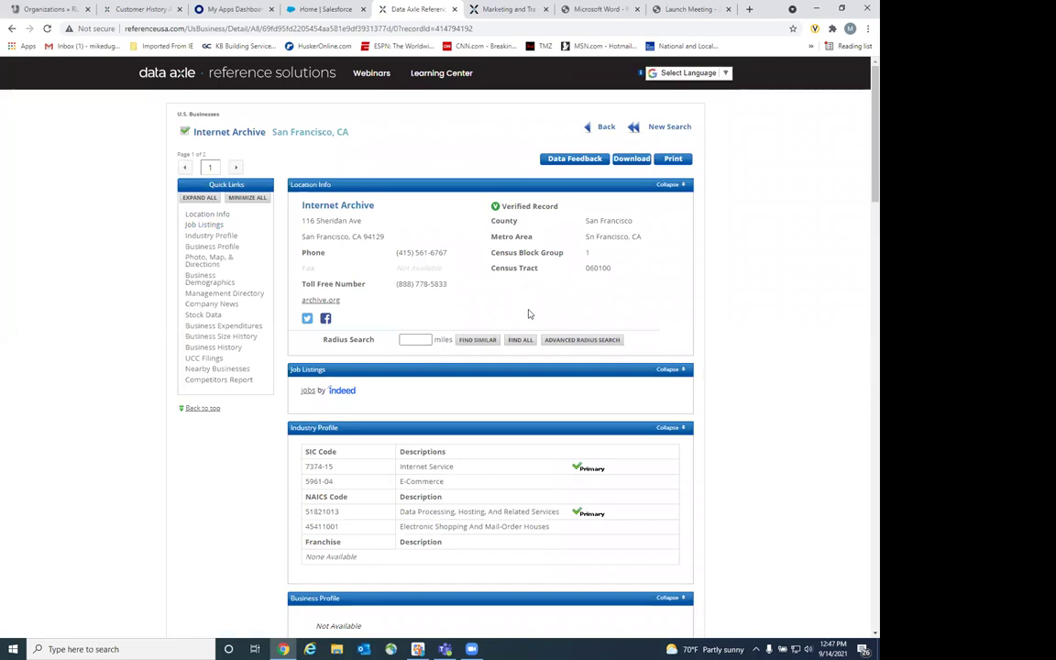
pyautogui.scroll(-1, 508, 357)
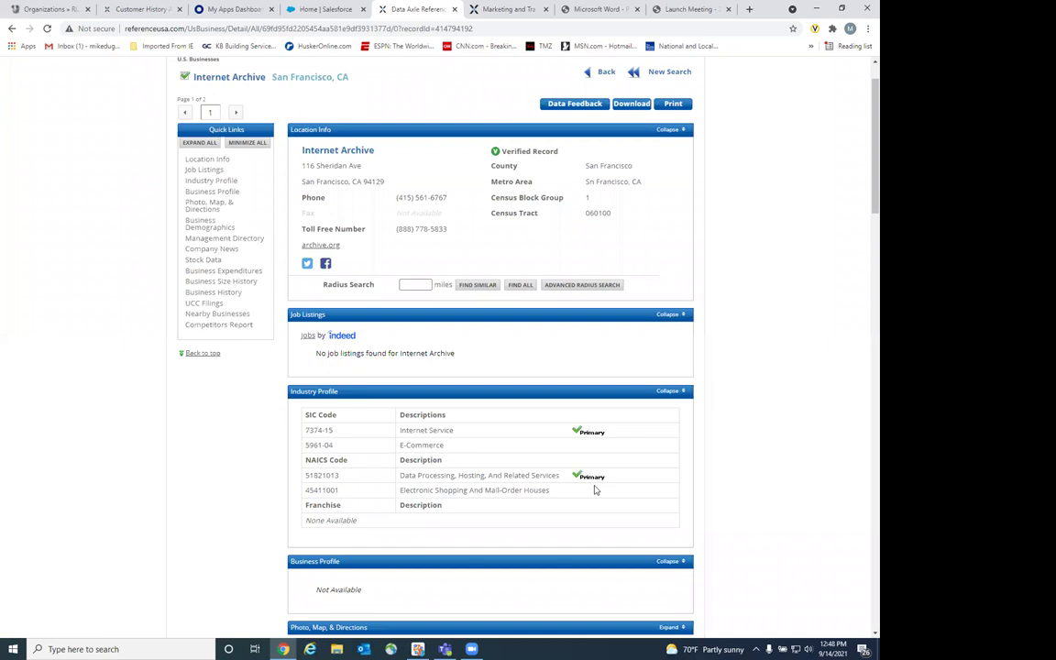
pyautogui.scroll(1, 592, 489)
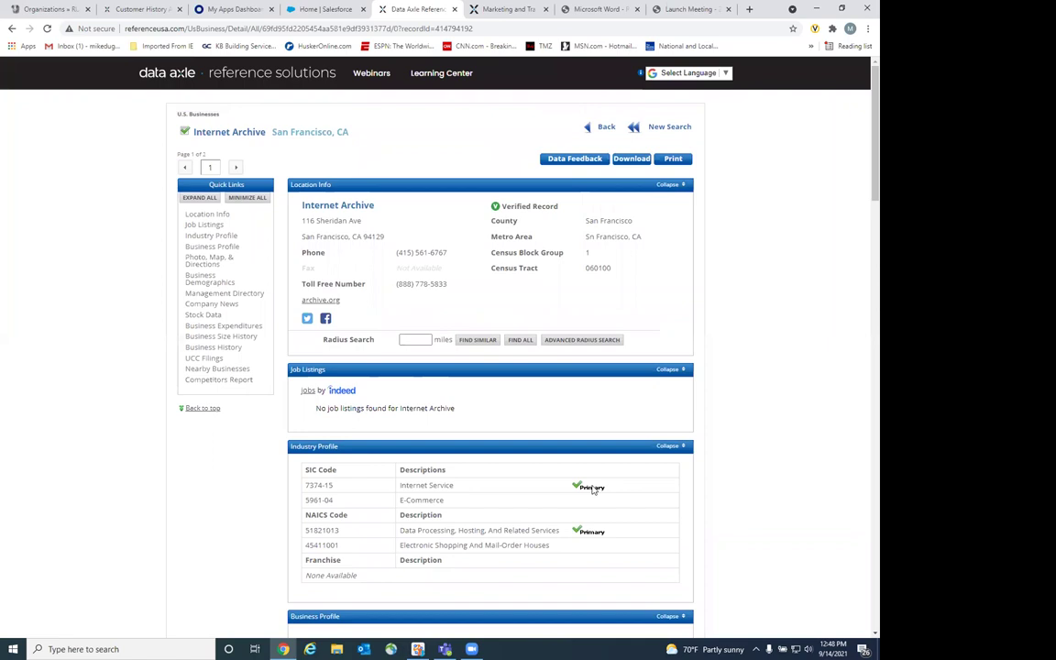
pyautogui.click(167, 75)
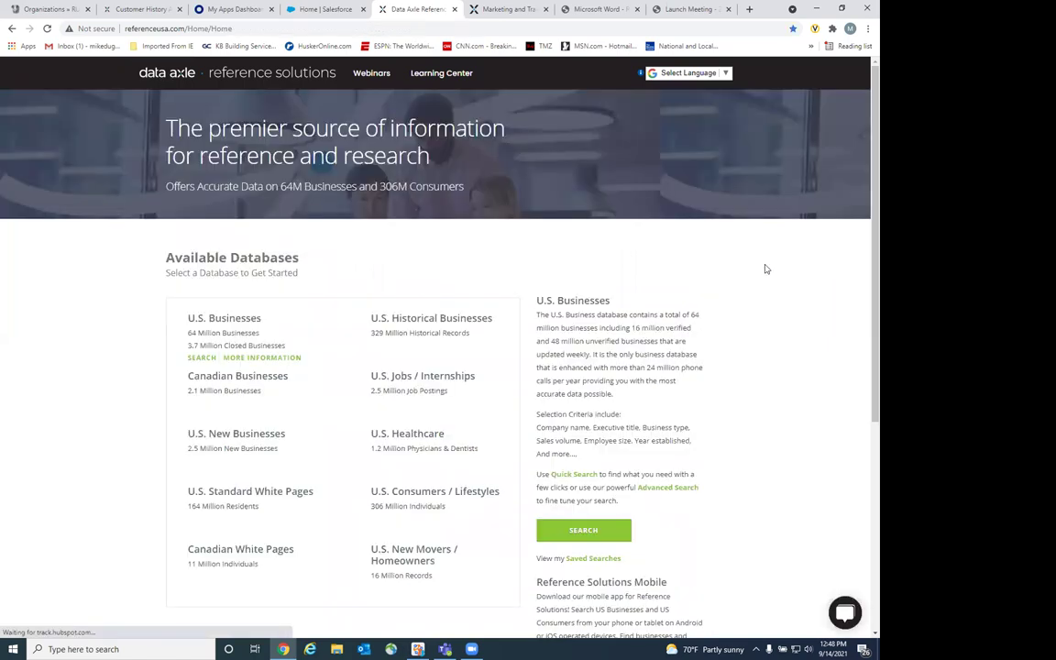